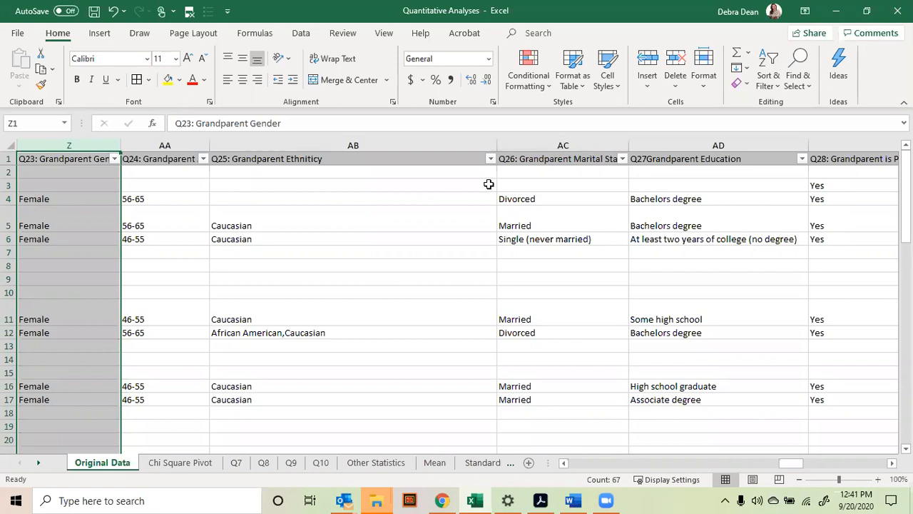
- Make the question header row of the Original Data sheet bold
click(74, 172)
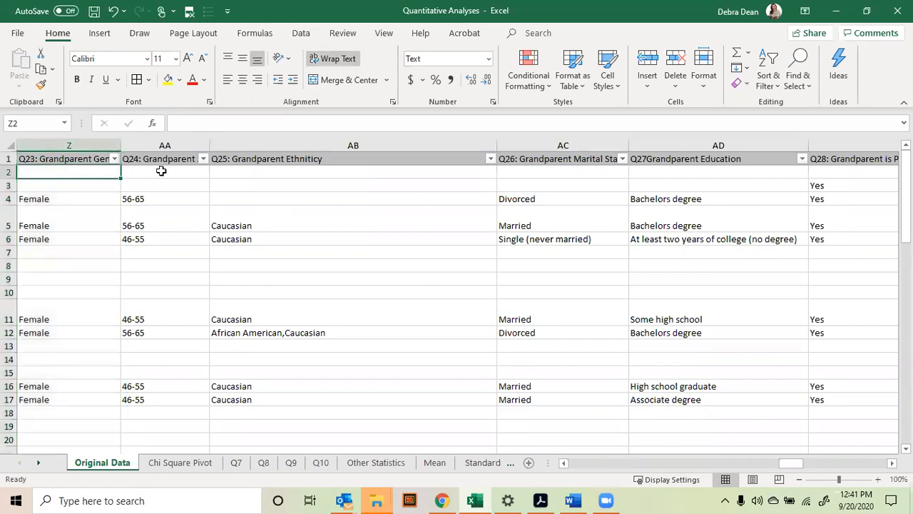
click(10, 172)
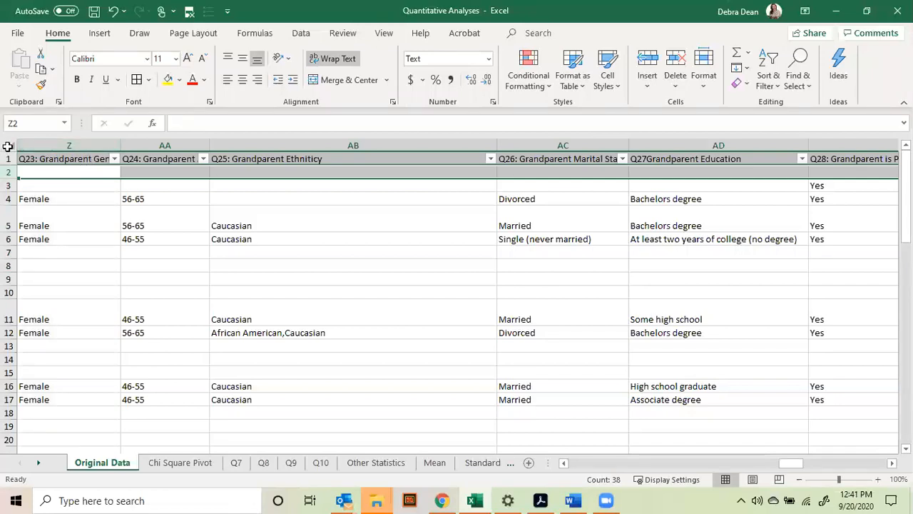
key(ctrl+Home)
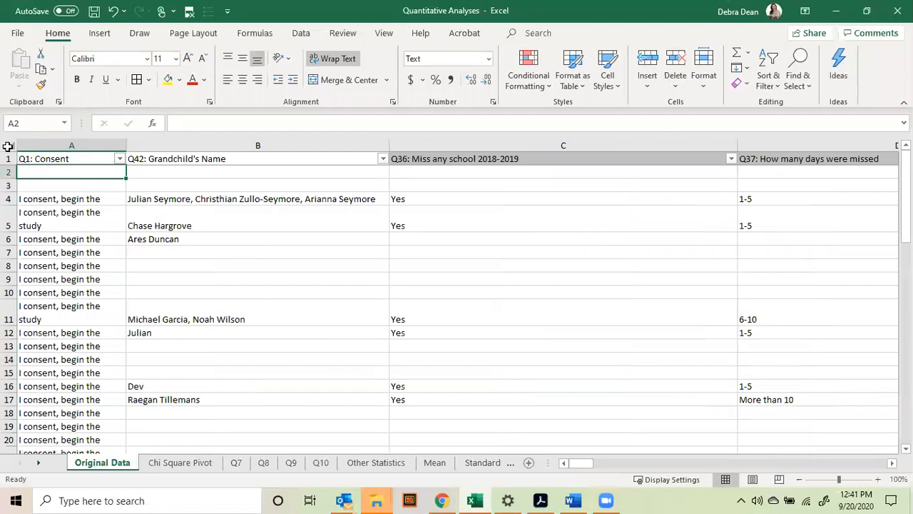
click(96, 145)
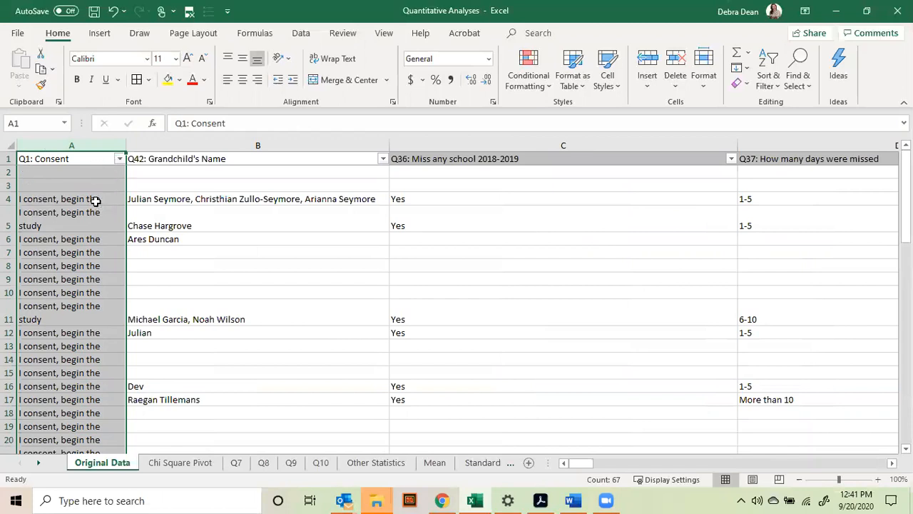
click(69, 159)
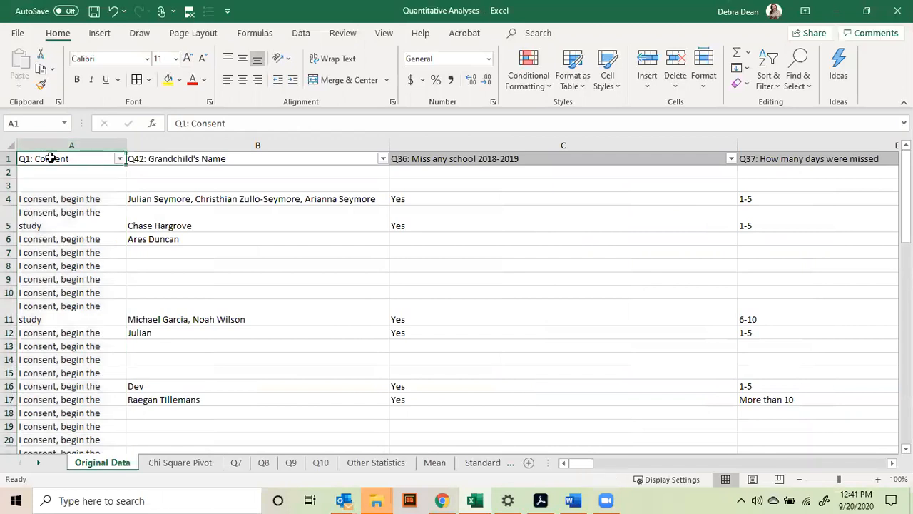
click(9, 159)
click(77, 79)
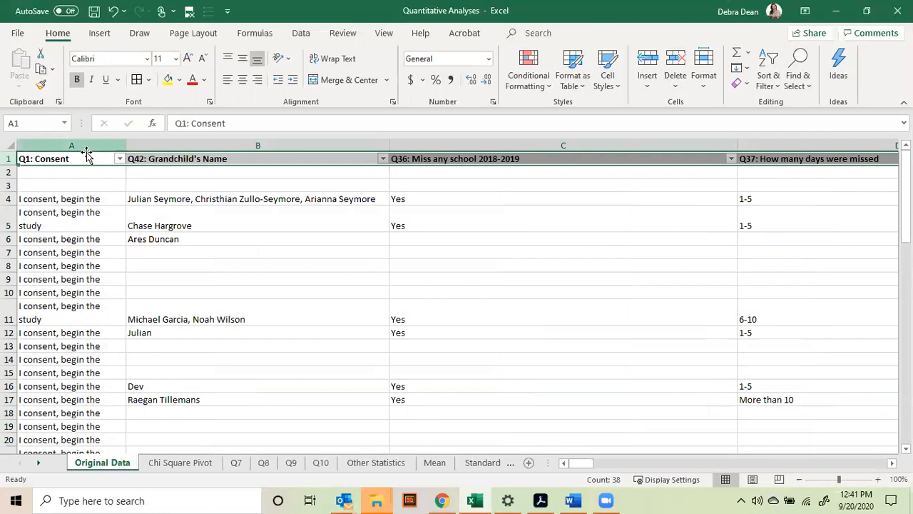
click(82, 171)
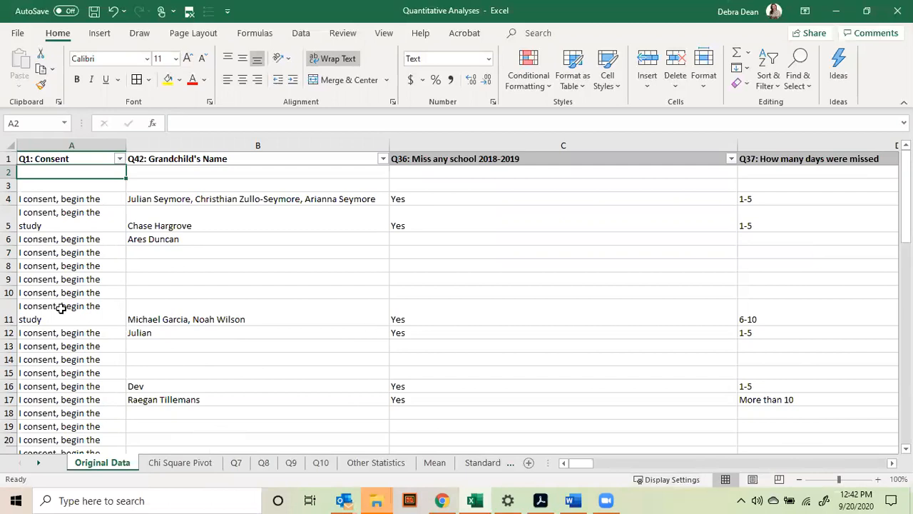
- Examine the question headers across the first row, from Q42: Grandchild's Name to Q23: Grandparent Gender
key(Right)
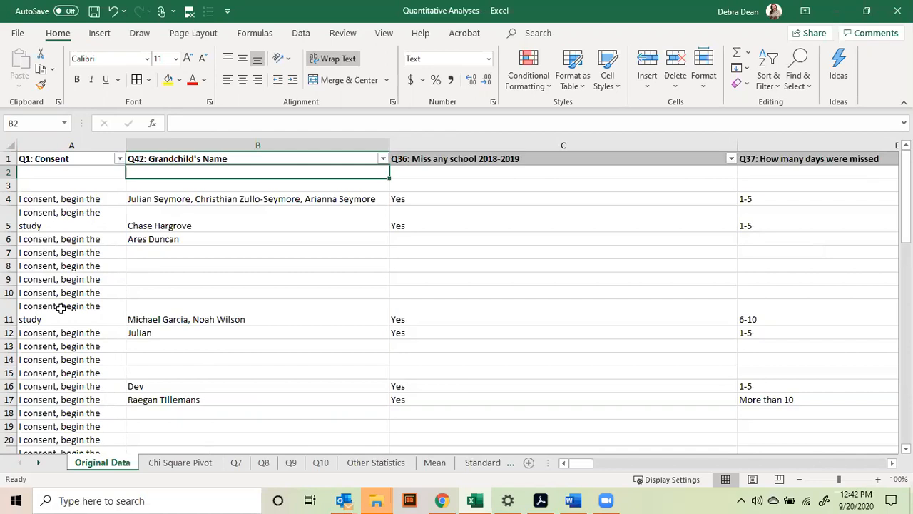
key(Up)
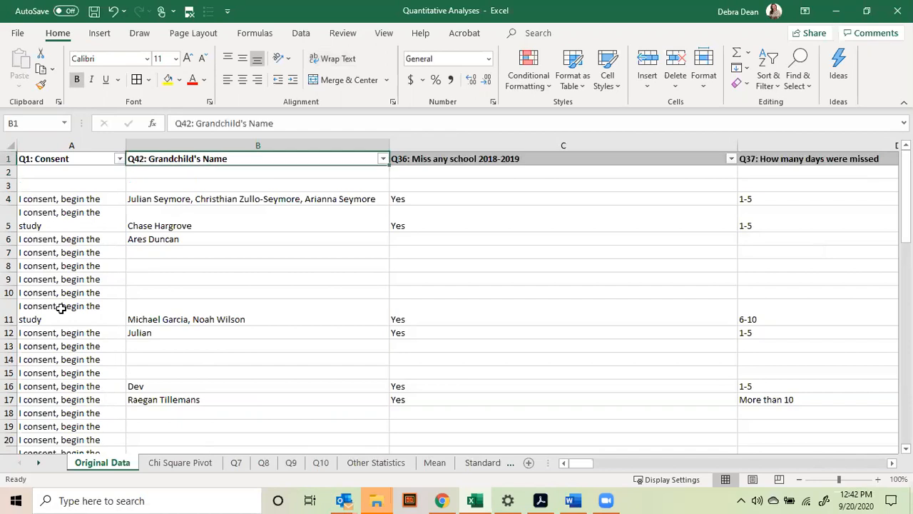
key(Right)
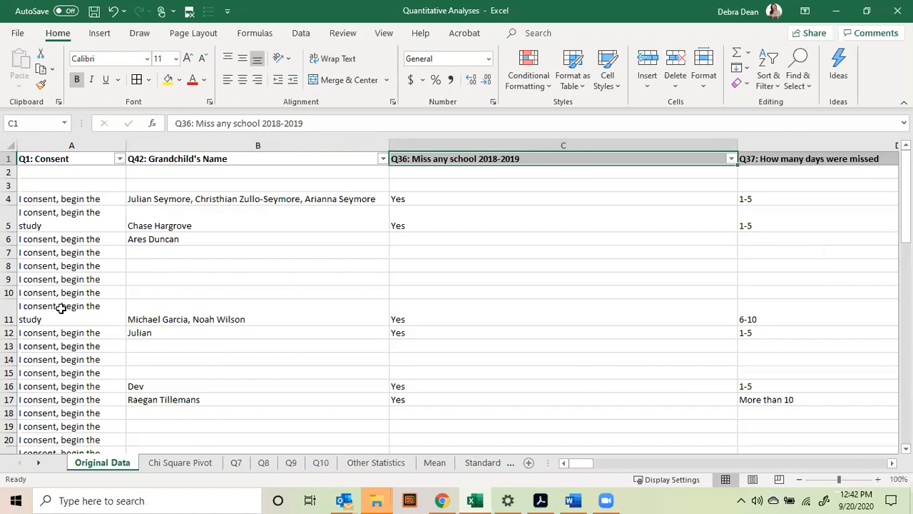
key(Right)
key(Right)
key(Right)
key(Right)
key(Right)
key(Right)
key(Right)
key(Right)
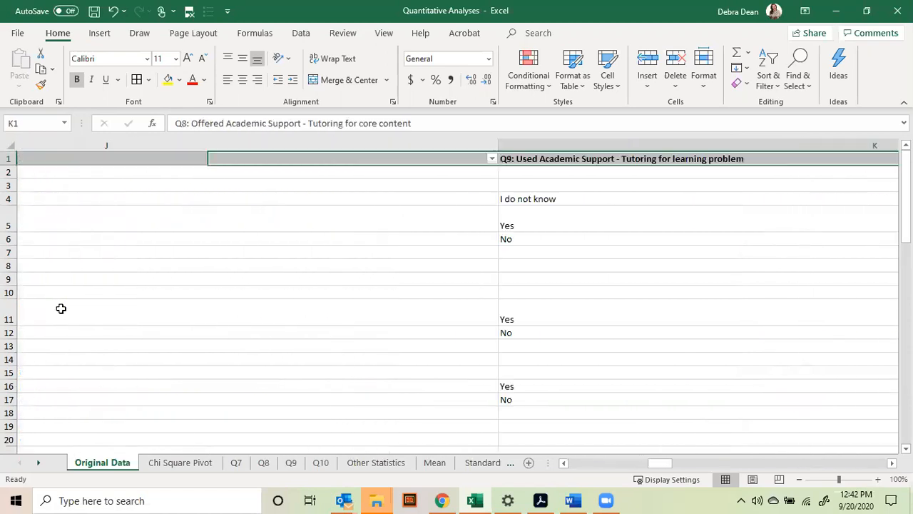
key(Right)
key(Right)
key(Right)
key(Right)
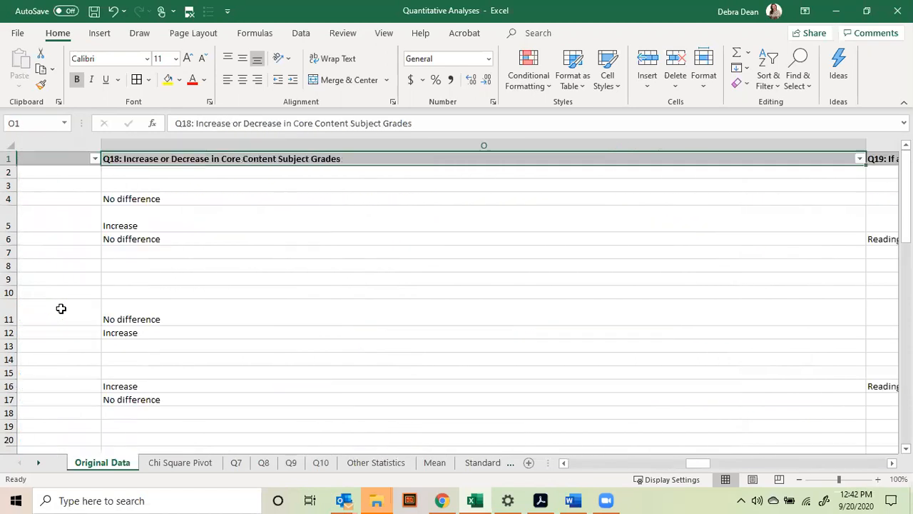
key(Right)
key(Right)
key(Right)
key(Right)
key(Right)
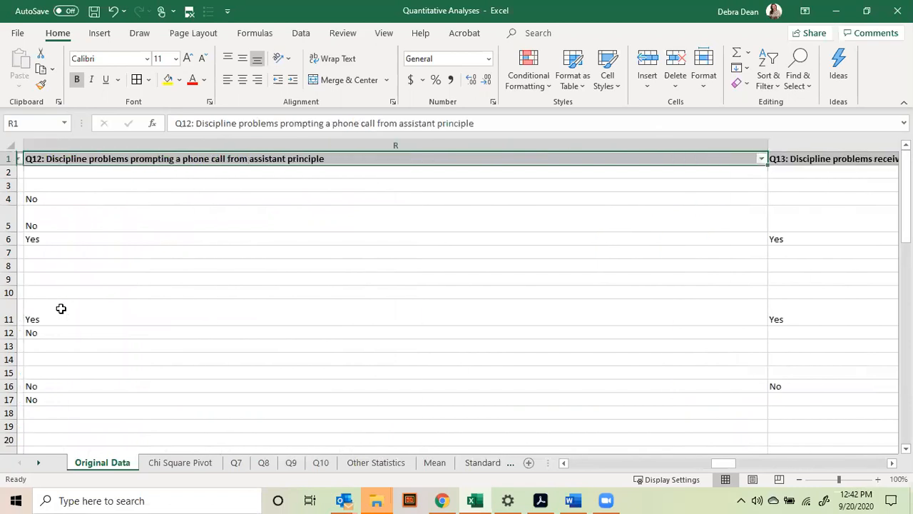
key(Right)
key(Right)
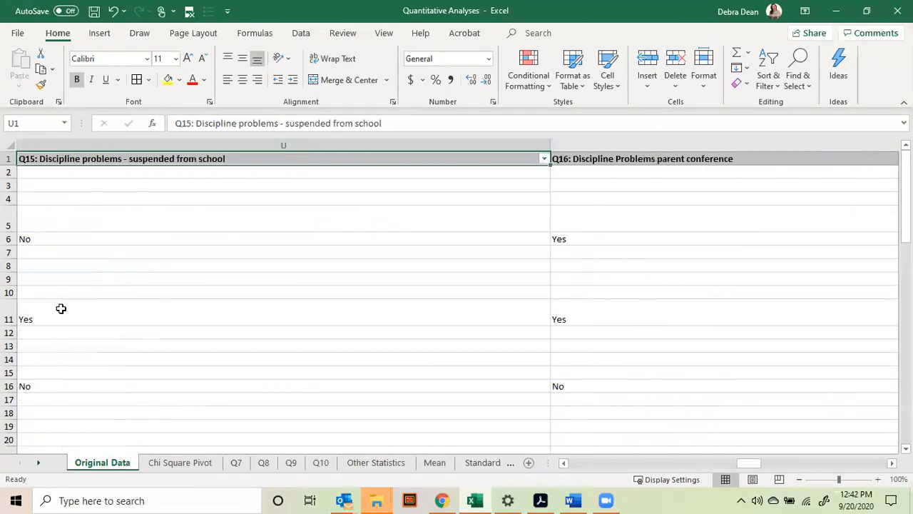
key(Right)
key(Right)
key(Right)
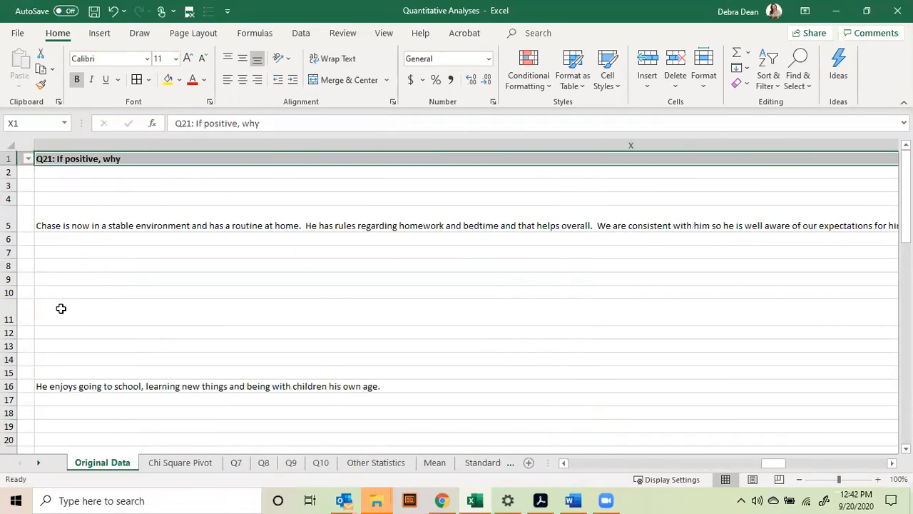
key(Right)
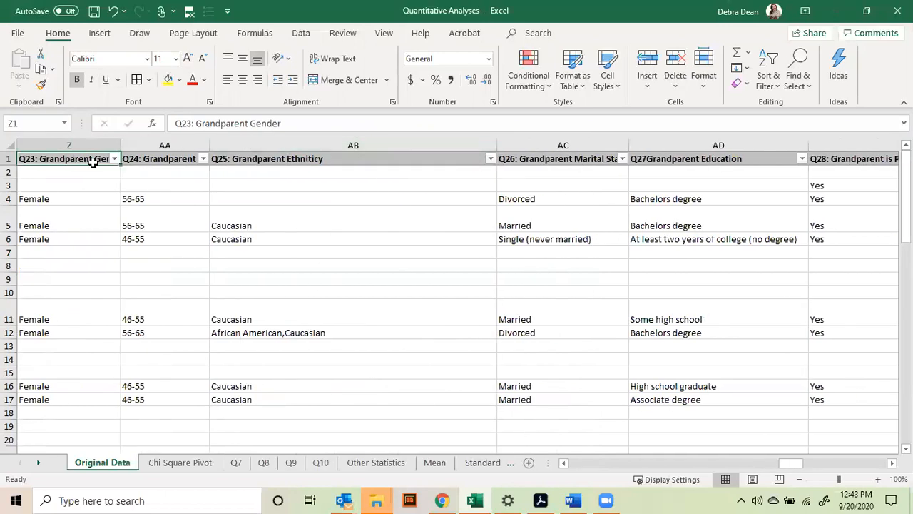
- Filter the Q23: Grandparent Gender column to show only the Female responses
click(114, 159)
click(41, 297)
click(43, 309)
click(93, 422)
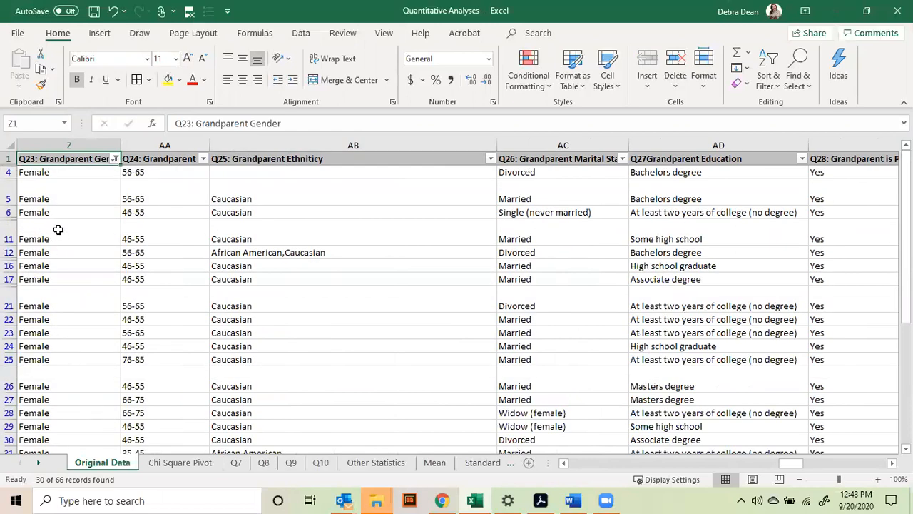
- Switch the Q23: Grandparent Gender filter to Male responses only, and clear the filter to restore all rows
click(115, 159)
click(41, 310)
click(40, 322)
click(93, 421)
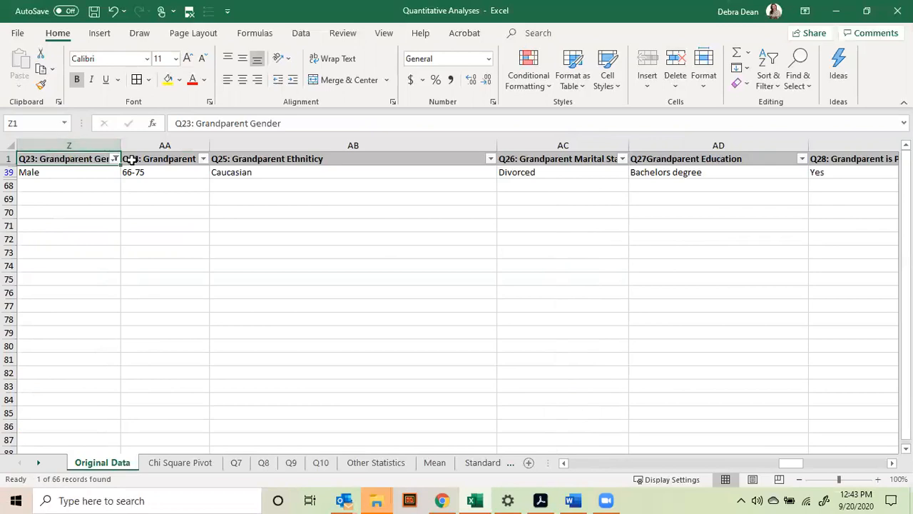
click(305, 34)
click(437, 53)
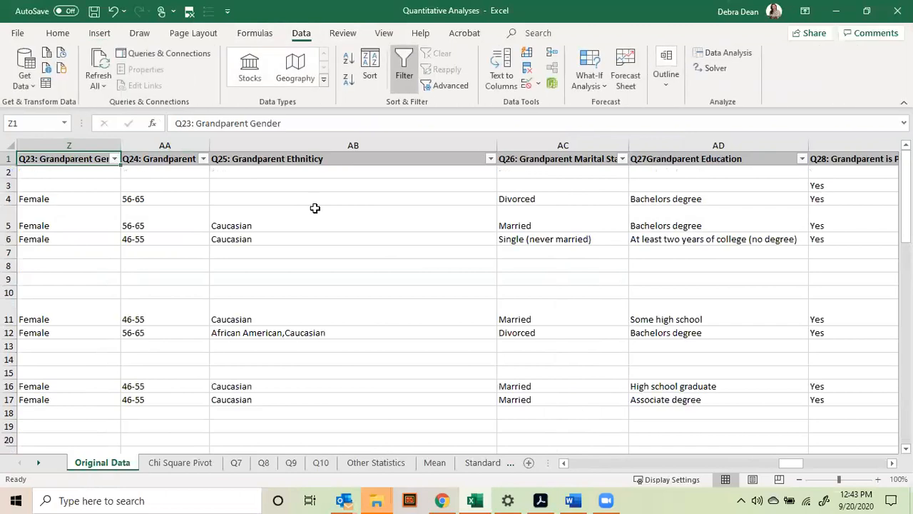
- Create a PivotTable on a new worksheet from the survey data range A1:AL67 of the Original Data sheet
click(169, 280)
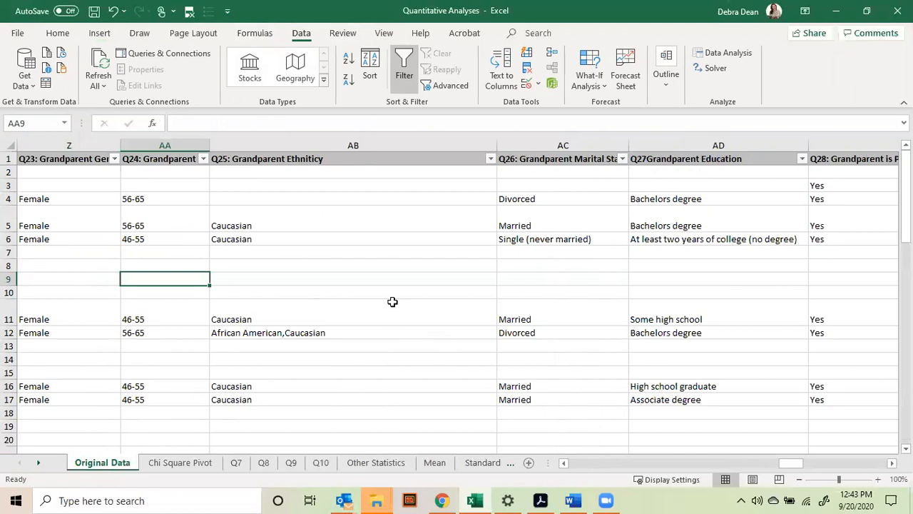
click(306, 294)
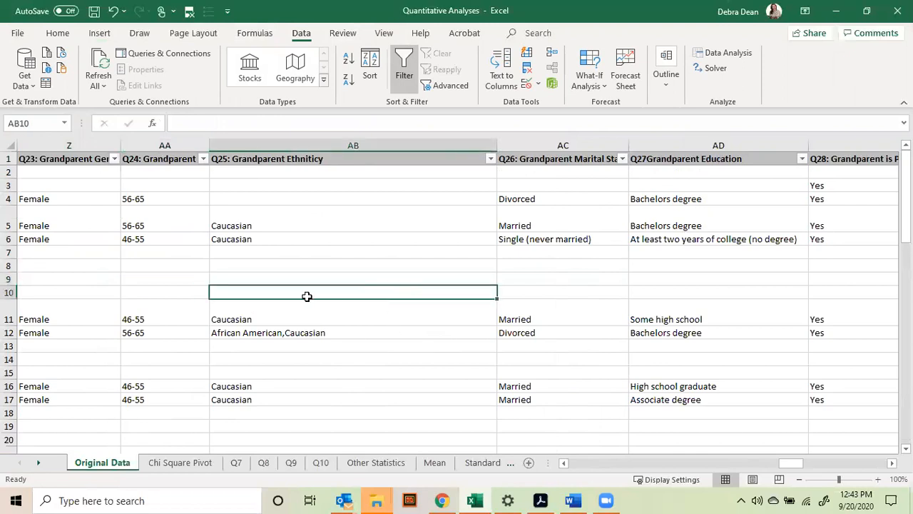
click(259, 332)
click(146, 313)
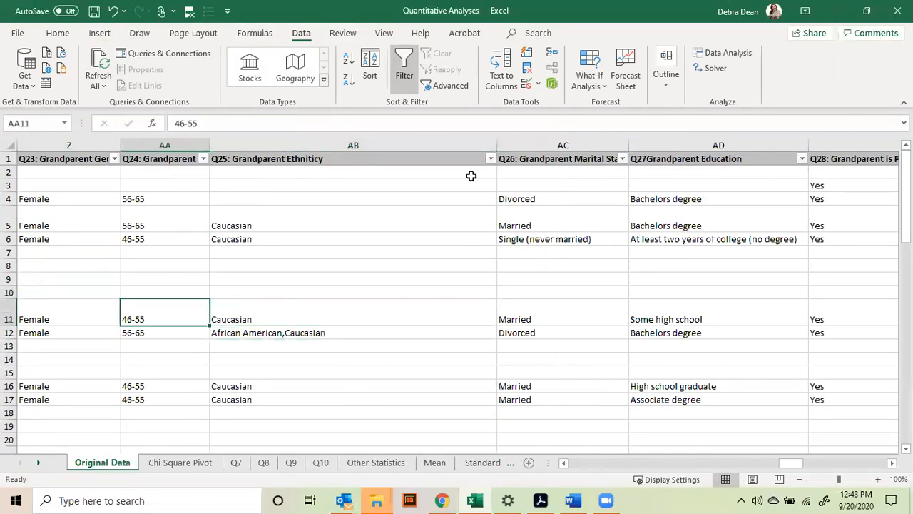
click(99, 33)
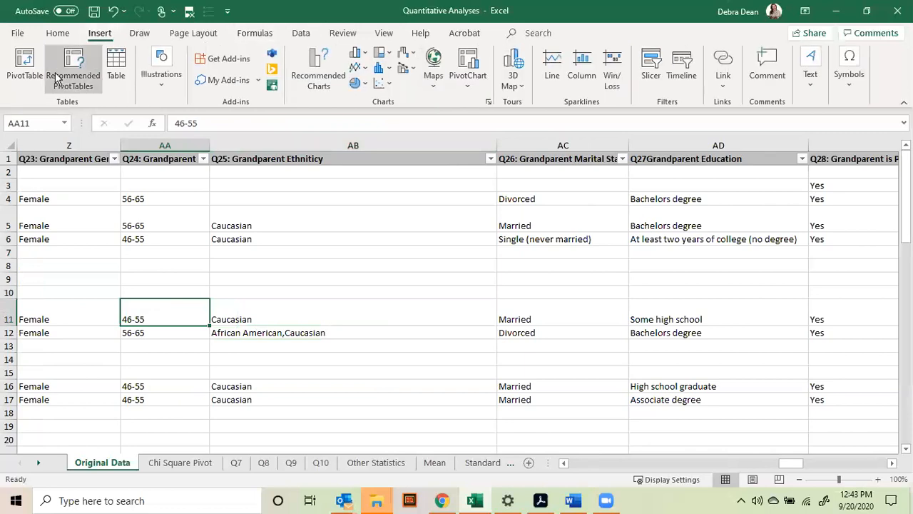
click(23, 63)
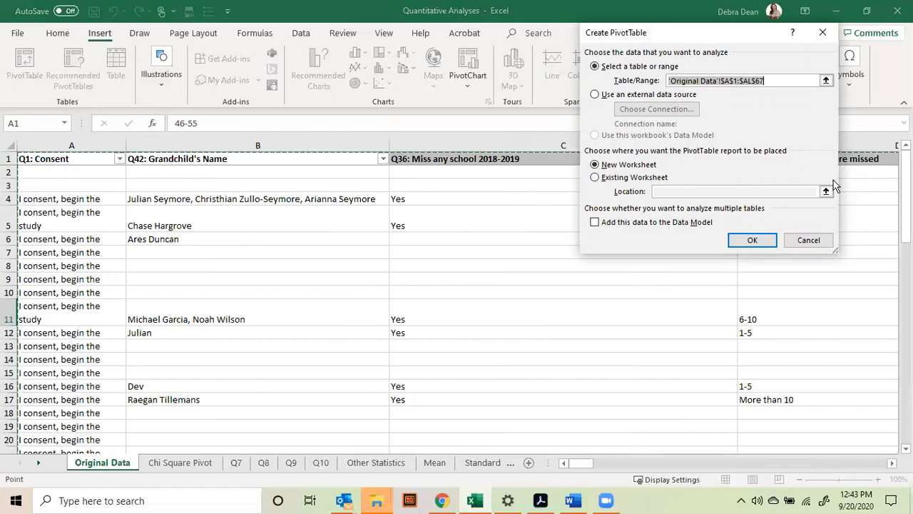
click(755, 238)
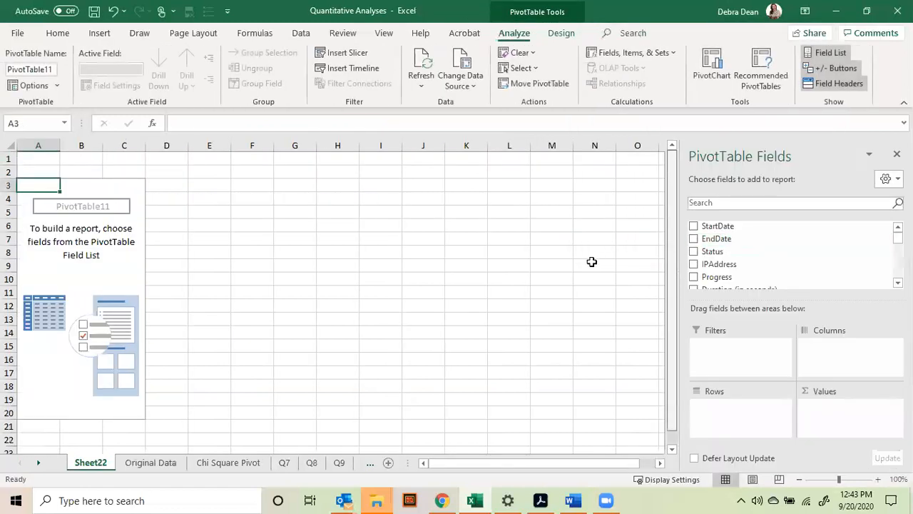
- Add the Q9 field to the PivotTable's rows
scroll(790, 248, down, 1)
scroll(790, 248, down, 10)
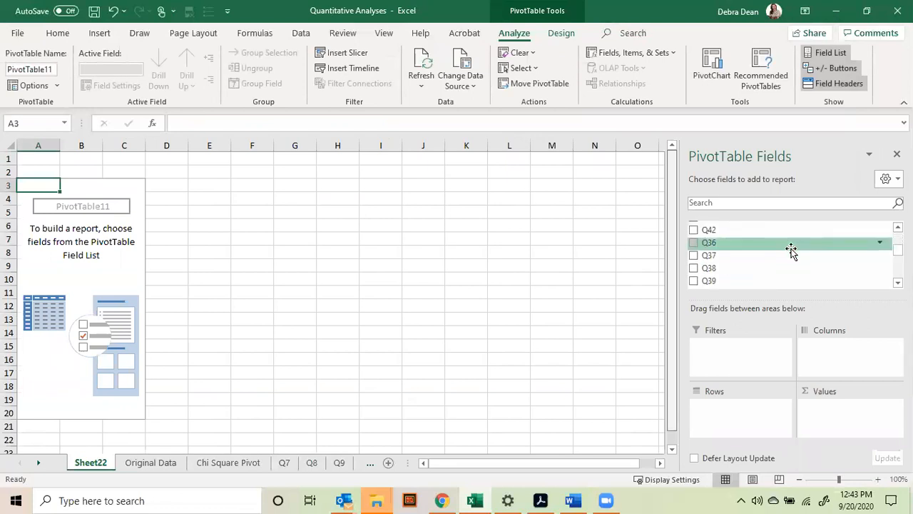
scroll(791, 248, down, 1)
scroll(791, 249, down, 1)
scroll(790, 249, up, 1)
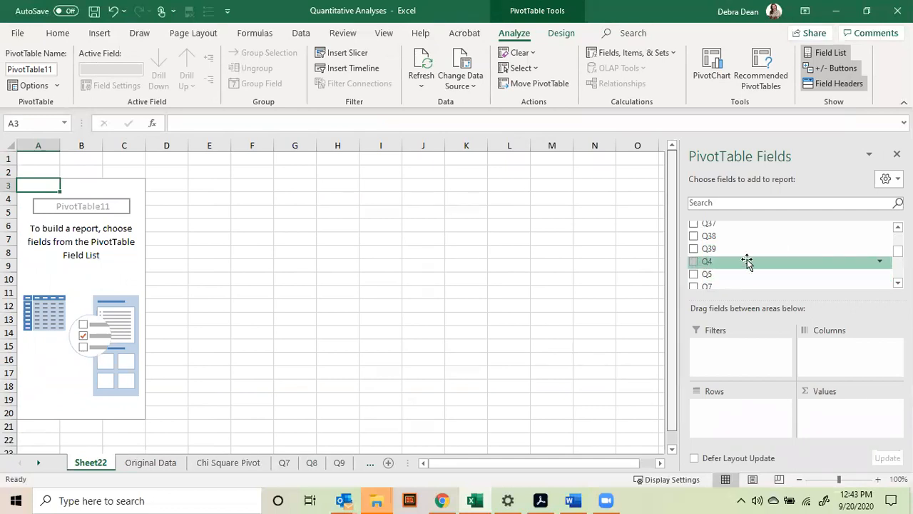
scroll(747, 261, down, 1)
click(727, 279)
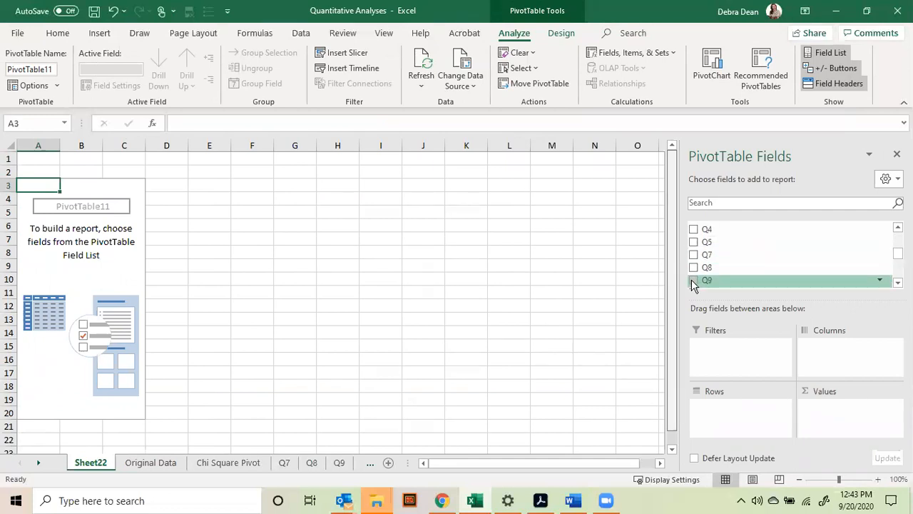
- Add the Q23 grandparent gender field to the PivotTable's rows beneath Q9
scroll(765, 260, down, 2)
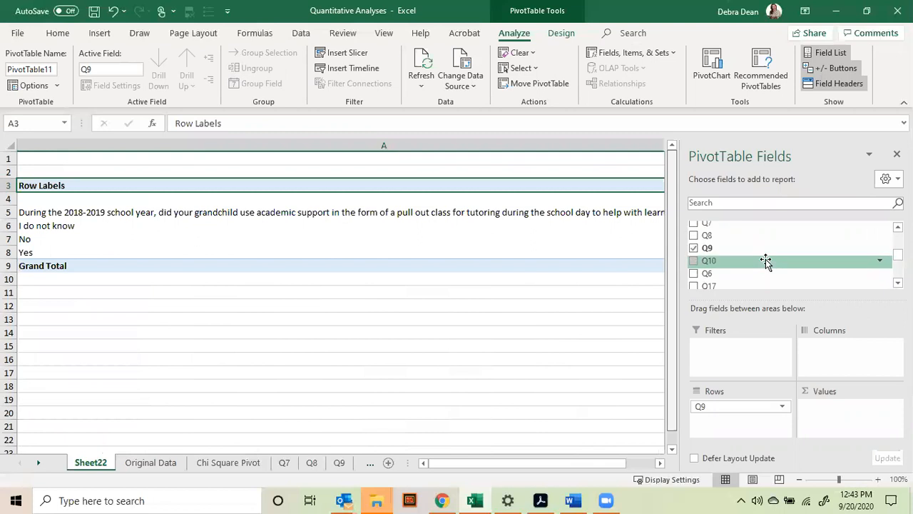
scroll(765, 261, down, 4)
click(707, 248)
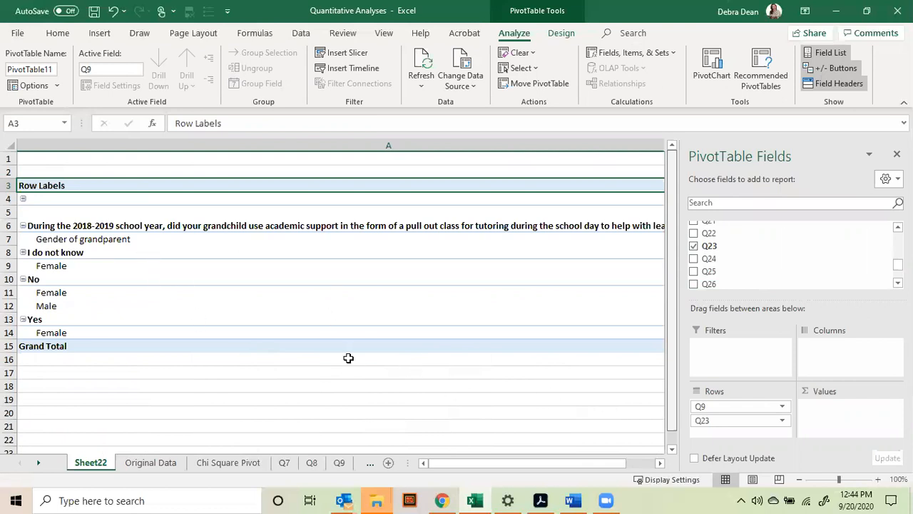
- Add Q23 to the PivotTable's values as well, keeping it summarized by Count in the value field settings
mouse_move(474, 464)
mouse_down()
mouse_move(524, 464)
mouse_move(466, 461)
mouse_up()
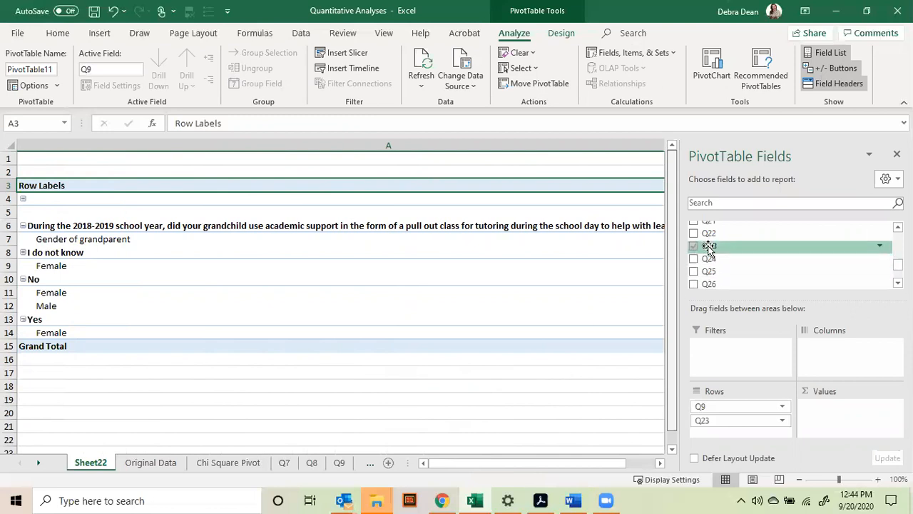
drag(709, 249, 831, 415)
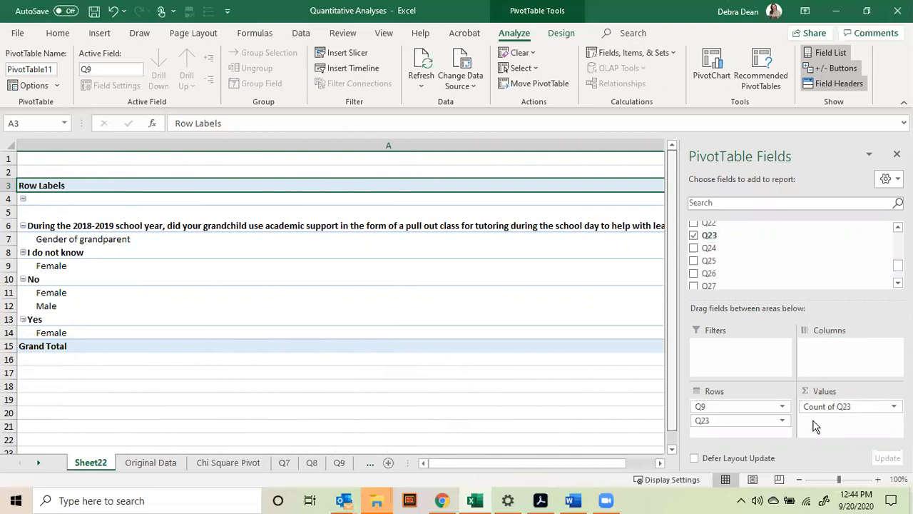
click(894, 406)
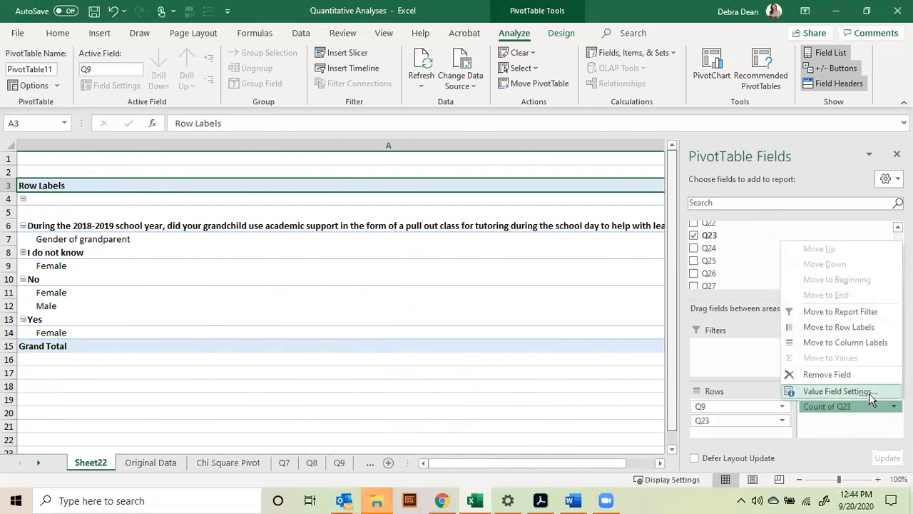
click(869, 393)
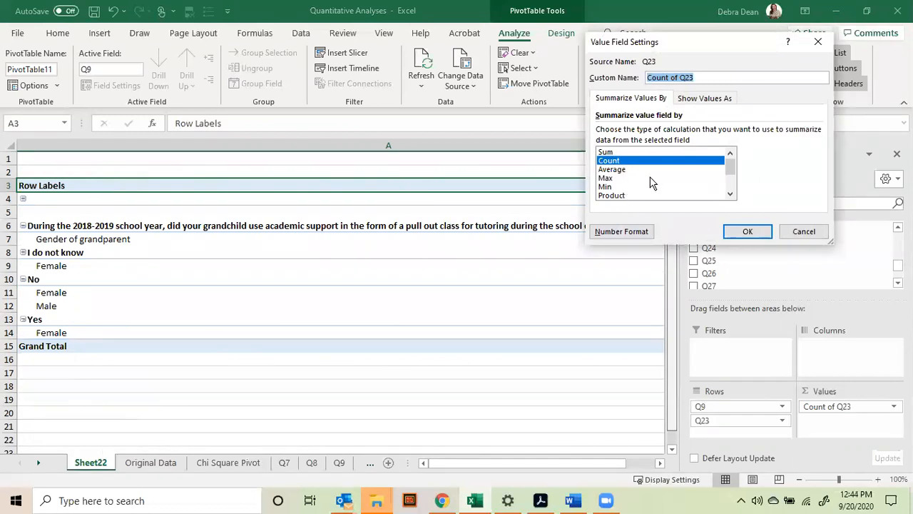
click(746, 231)
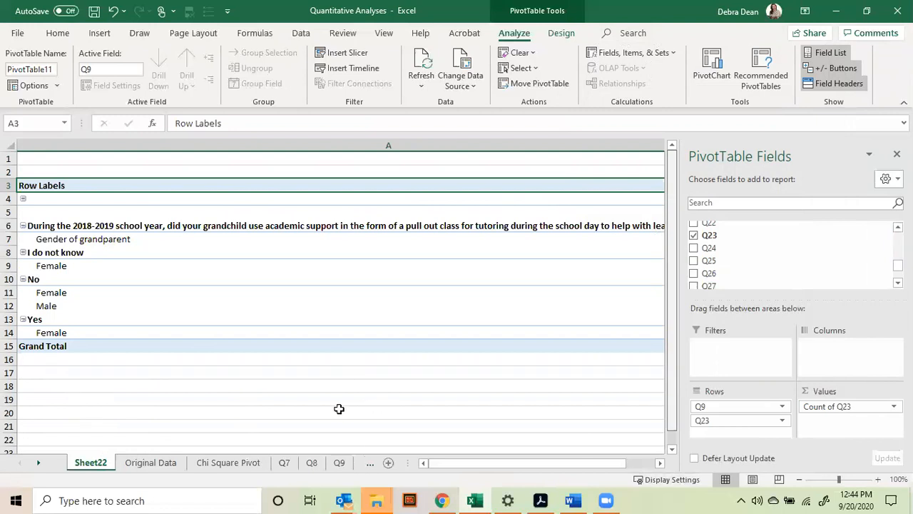
- Hide the PivotTable field list and examine the Female counts under the No and Yes answers
drag(597, 467, 605, 465)
click(897, 154)
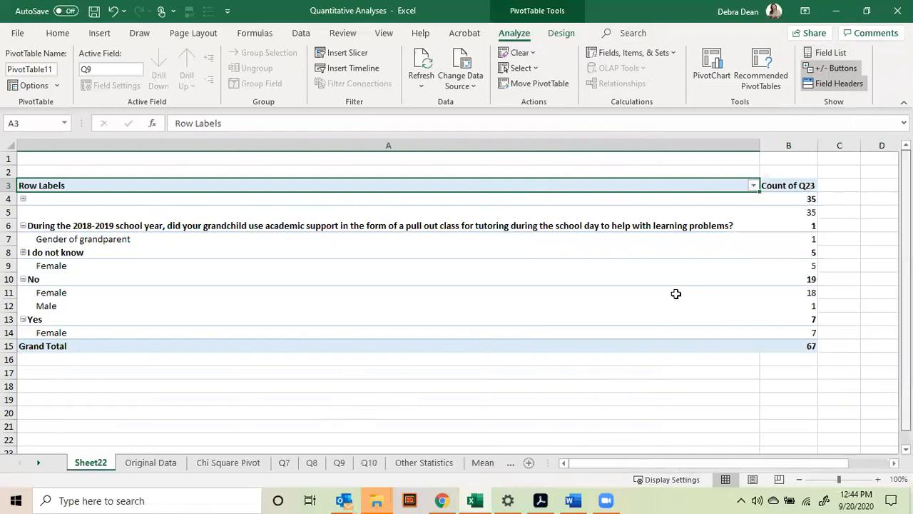
click(8, 292)
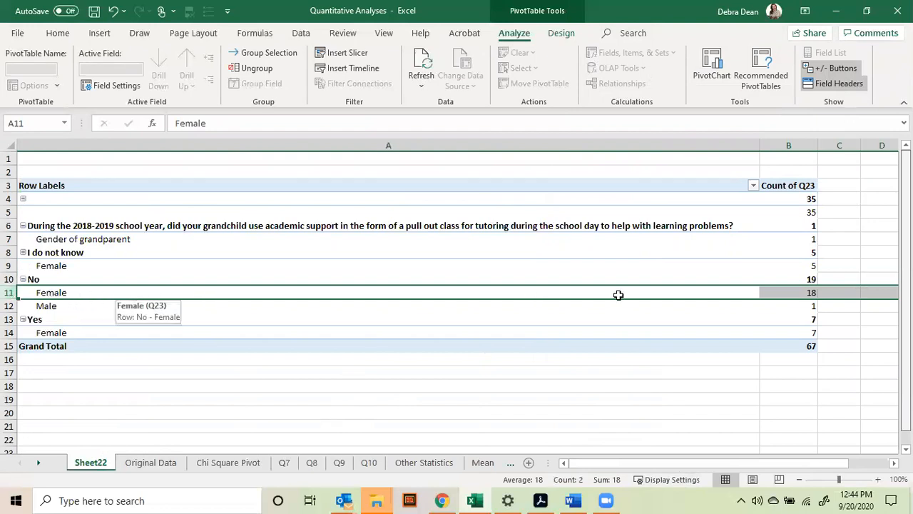
mouse_move(812, 291)
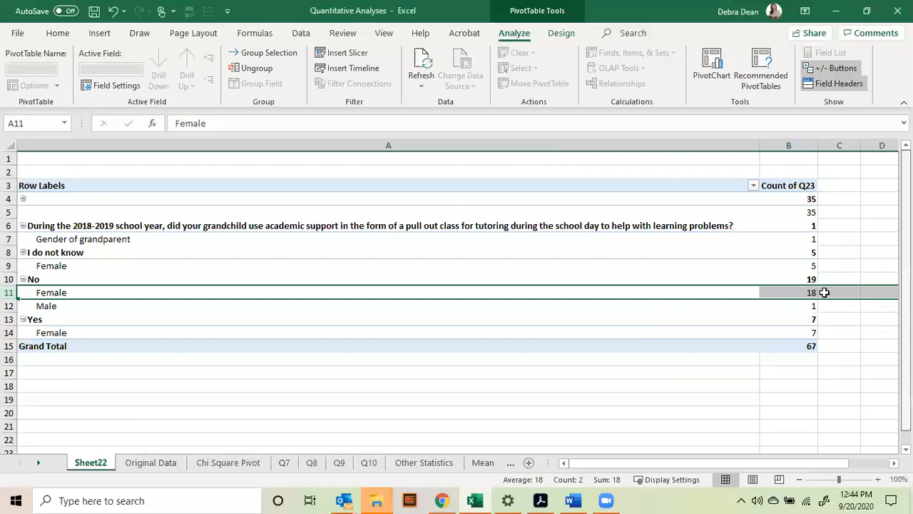
click(9, 332)
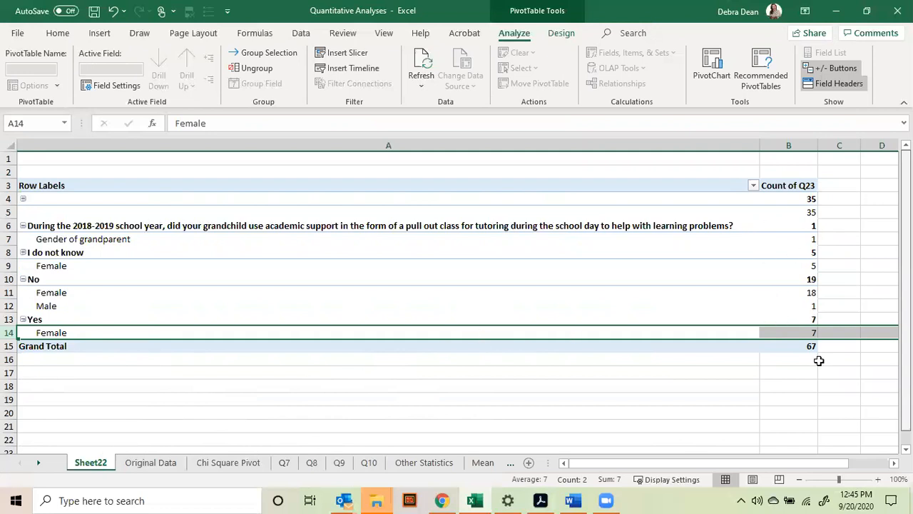
- Open the Q9 sheet and examine the male and female counts for Yes and No in the Actual Values table
click(339, 464)
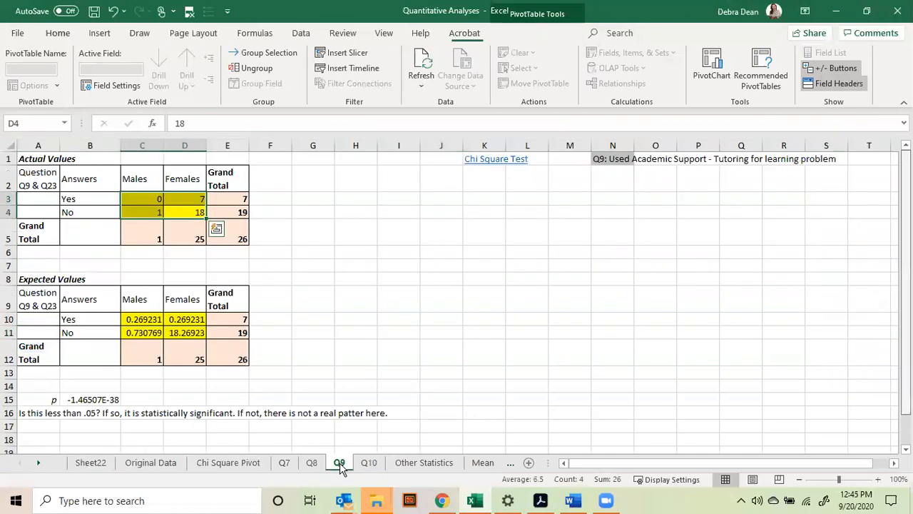
click(615, 158)
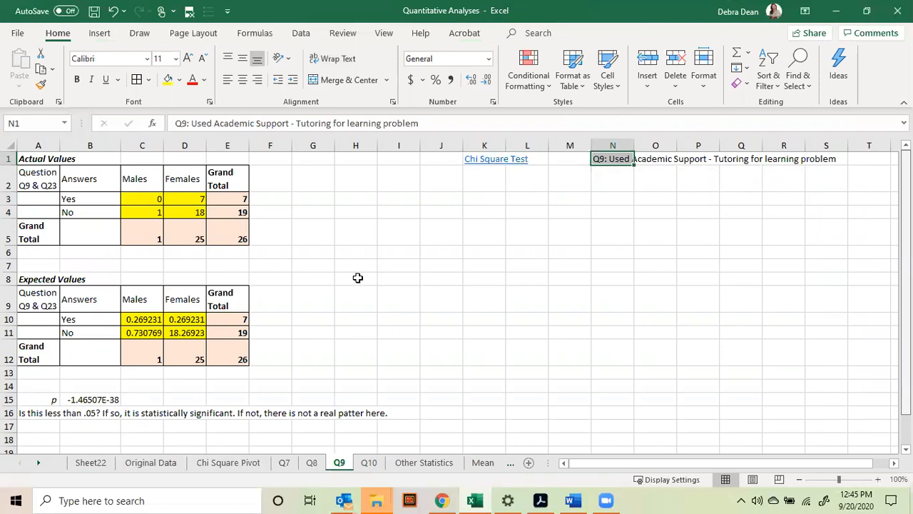
click(35, 162)
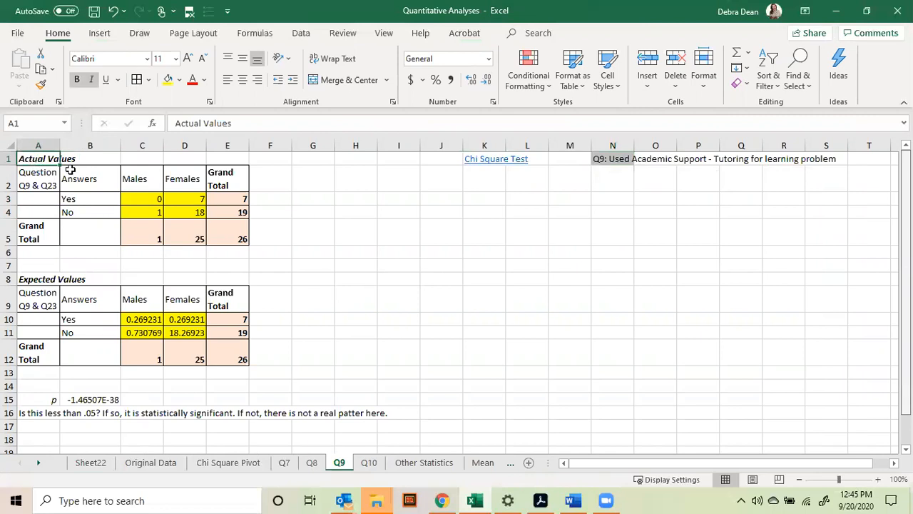
click(197, 201)
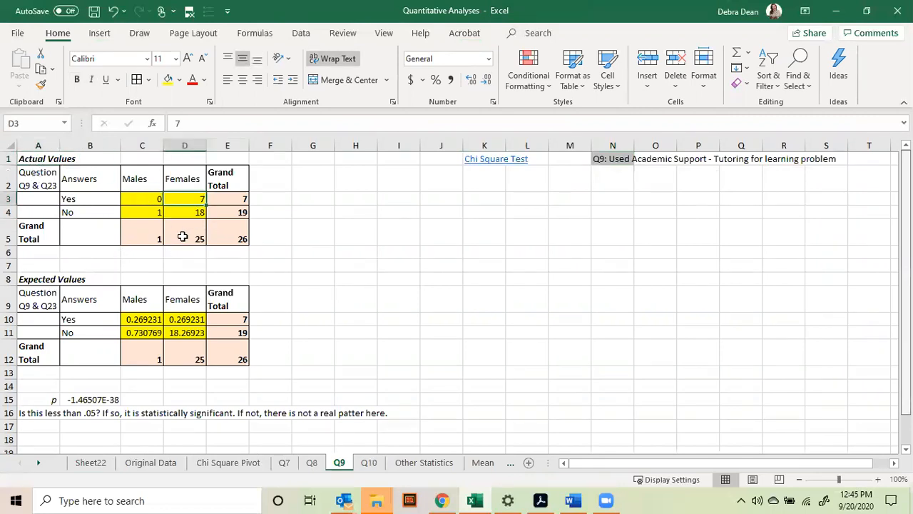
click(146, 214)
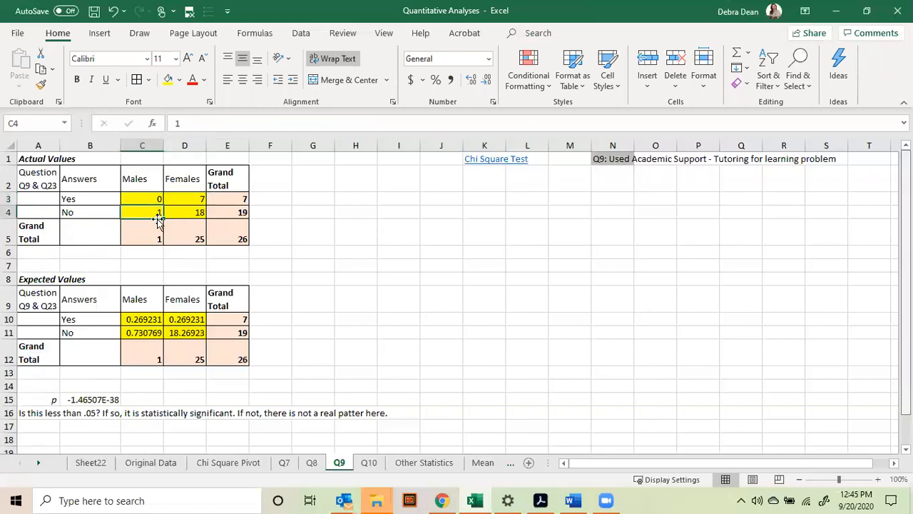
click(183, 211)
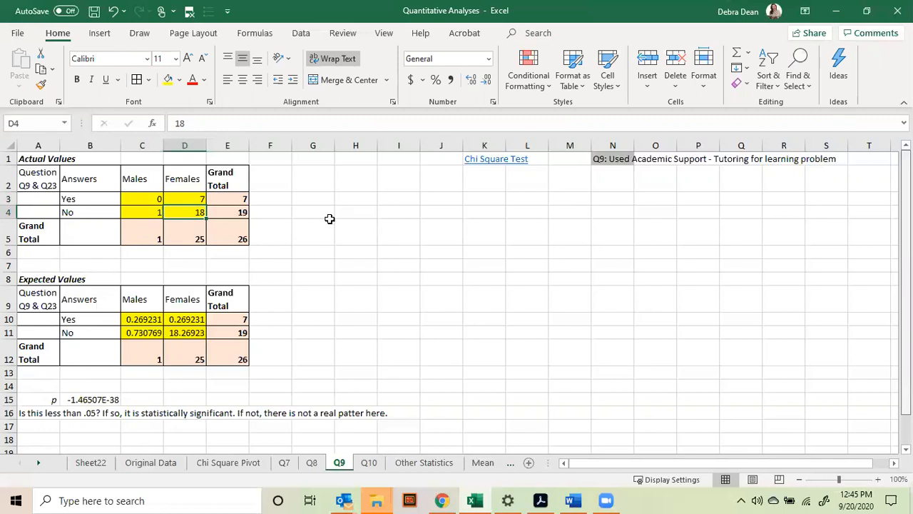
- Examine the SUM formulas behind the column and row grand totals of the Actual Values table
click(157, 234)
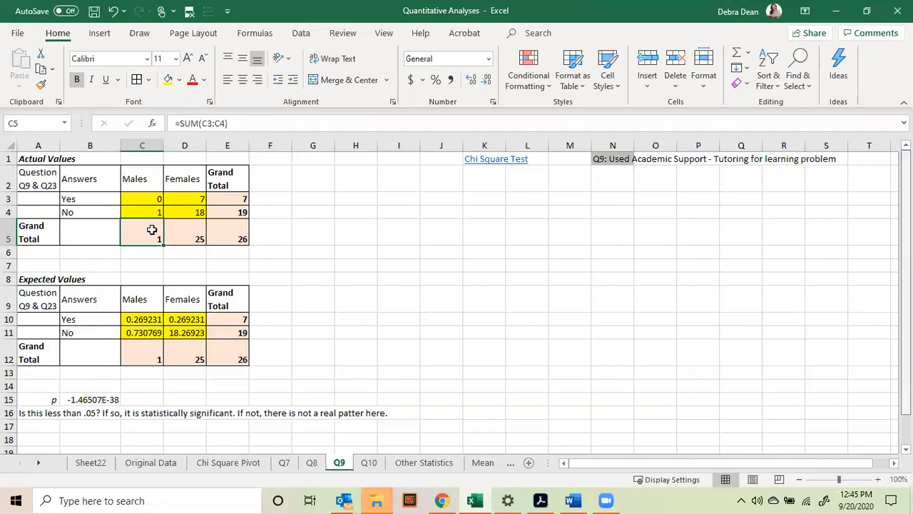
click(189, 234)
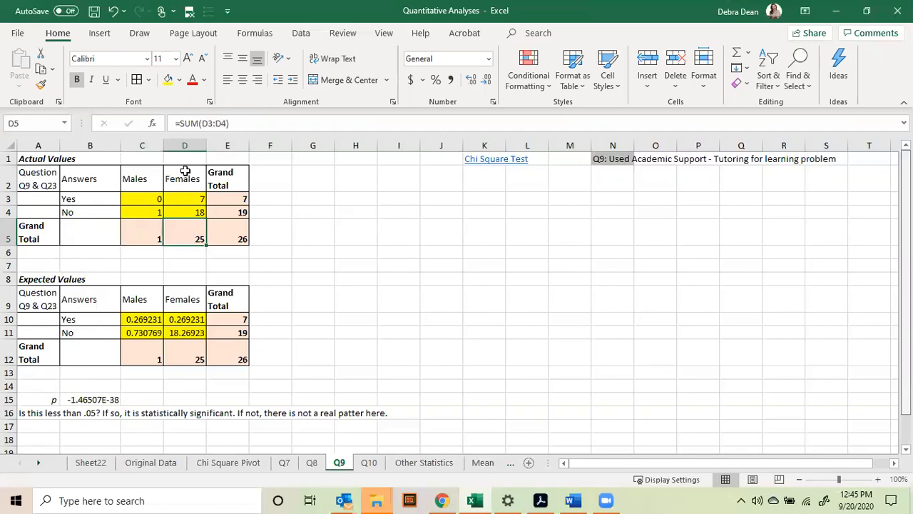
click(239, 235)
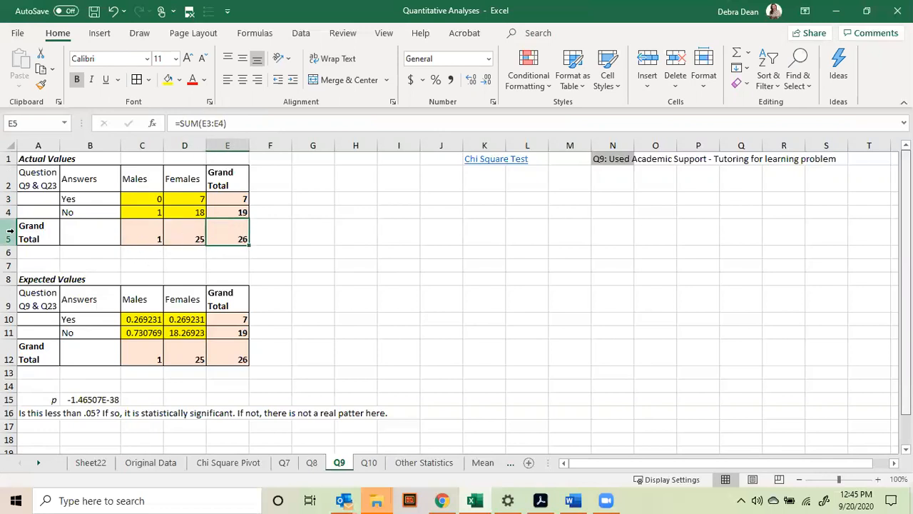
click(226, 199)
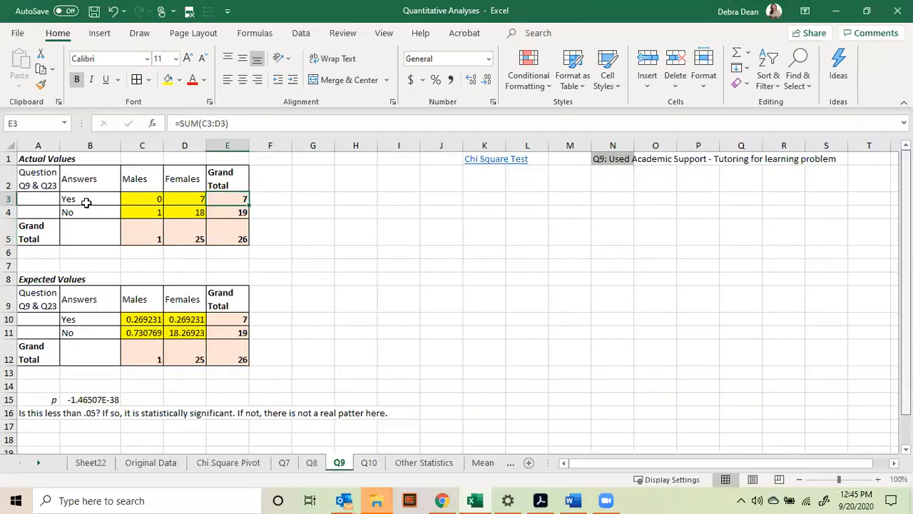
click(238, 212)
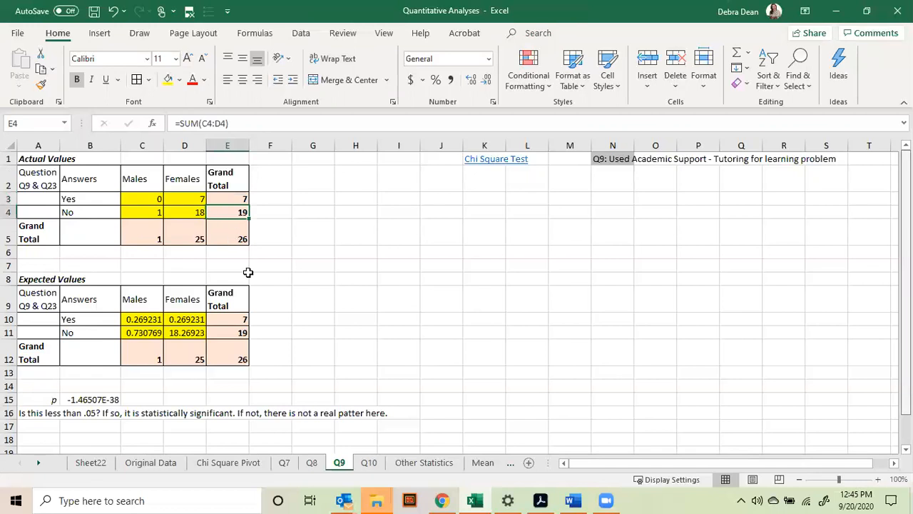
- Review the Expected Values table, checking its grand total row and column and the formula for males answering Yes
click(36, 280)
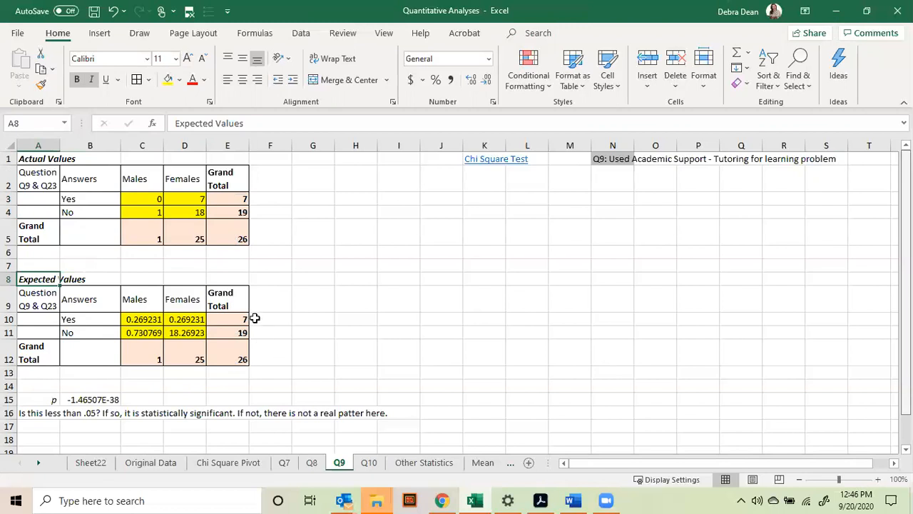
click(146, 319)
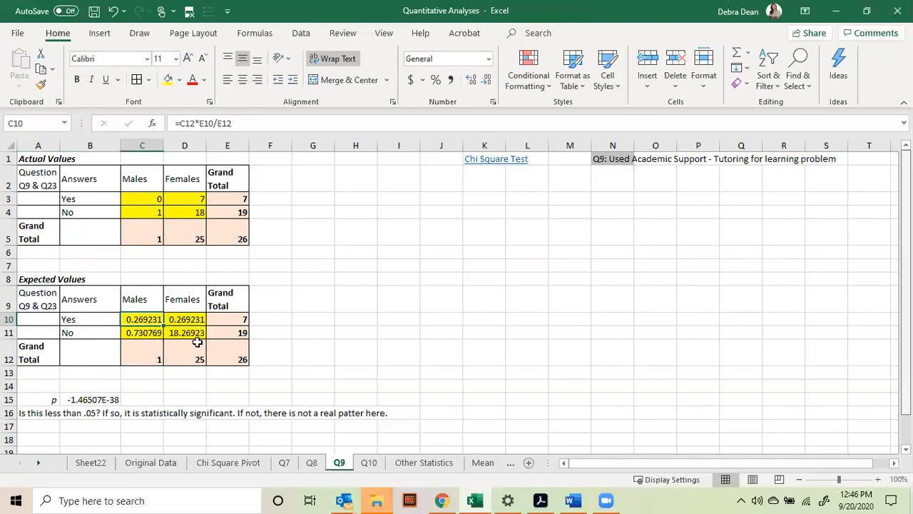
drag(238, 319, 239, 349)
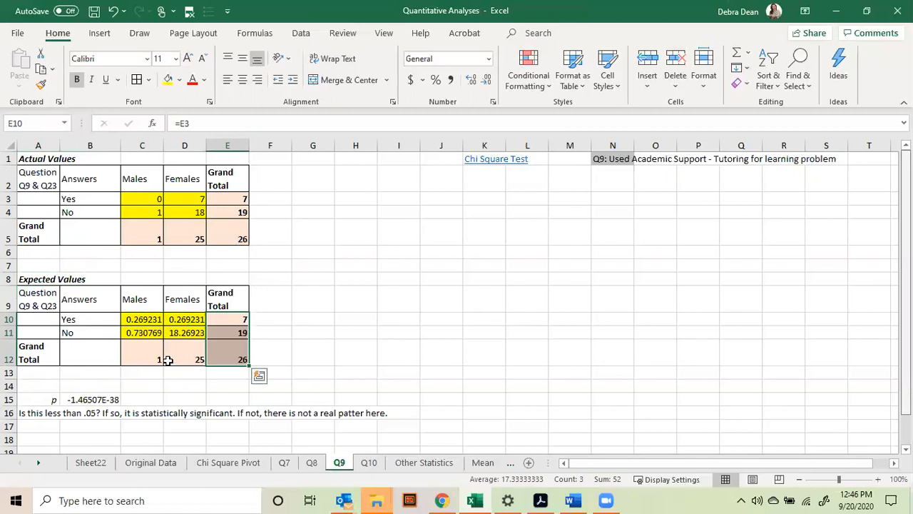
drag(136, 353, 204, 359)
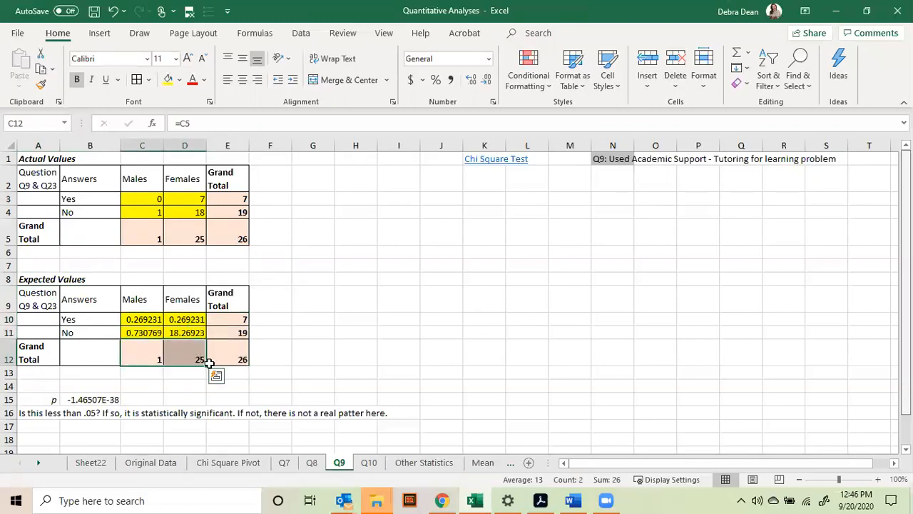
click(146, 319)
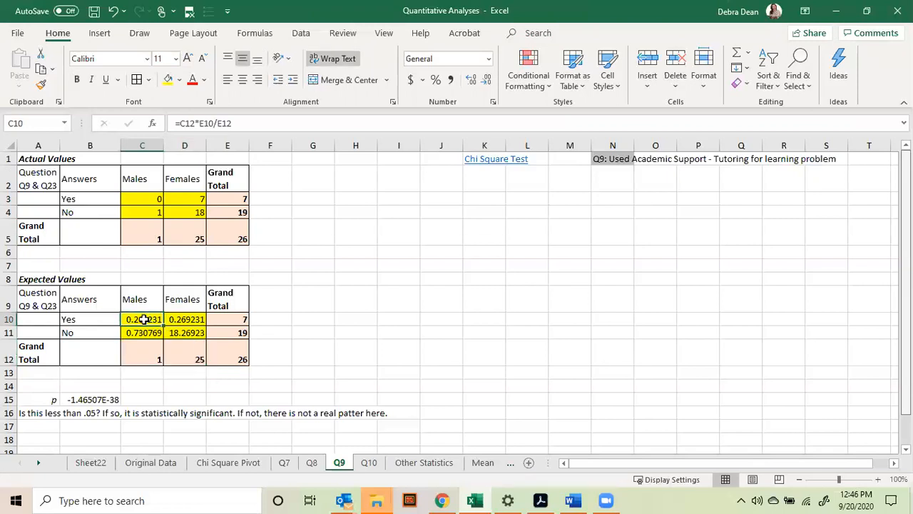
- Inspect the cells referenced by the formulas in C10 and C12 of the Expected Values table without changing them
double_click(143, 319)
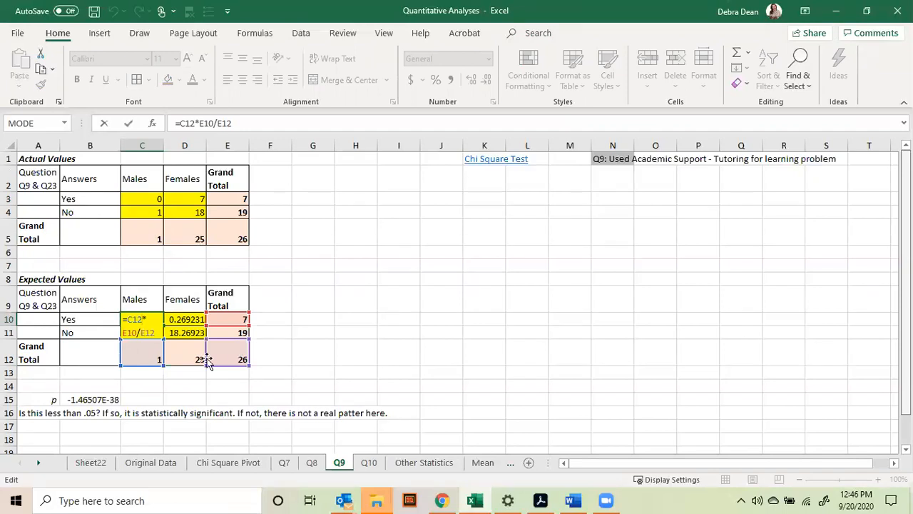
double_click(144, 354)
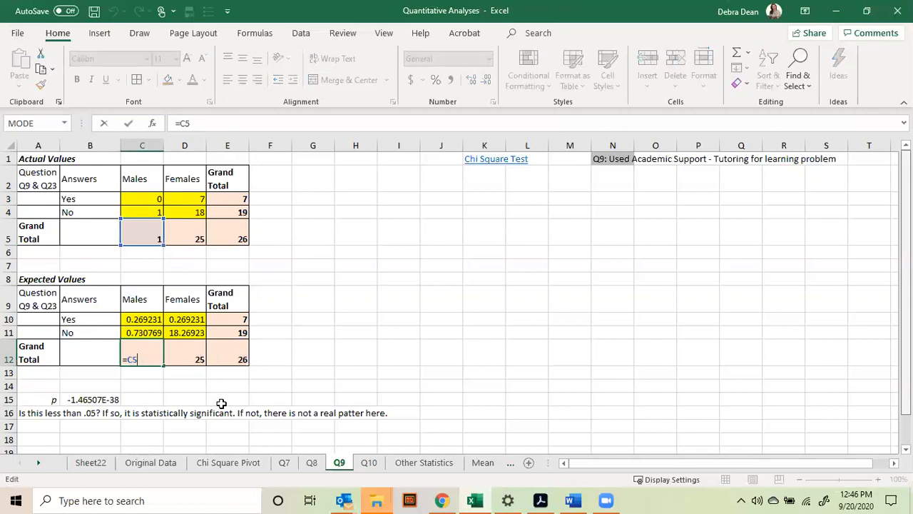
key(Escape)
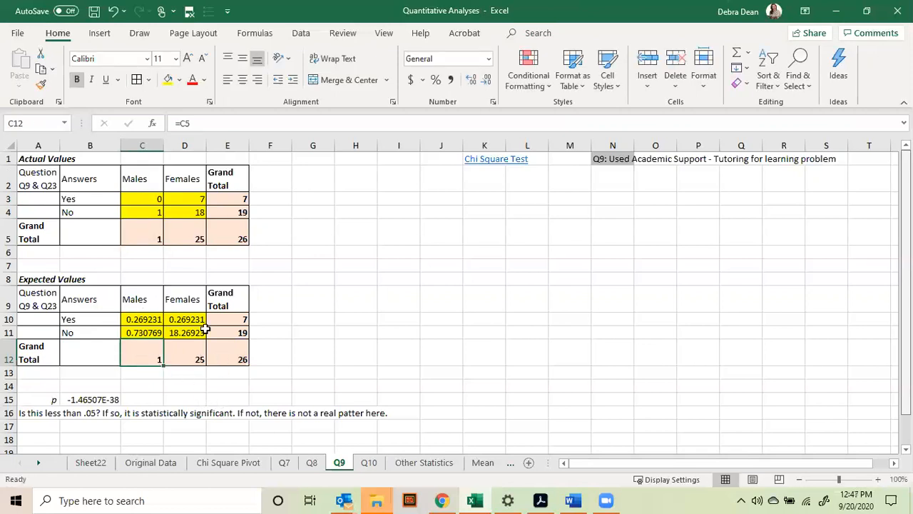
click(135, 319)
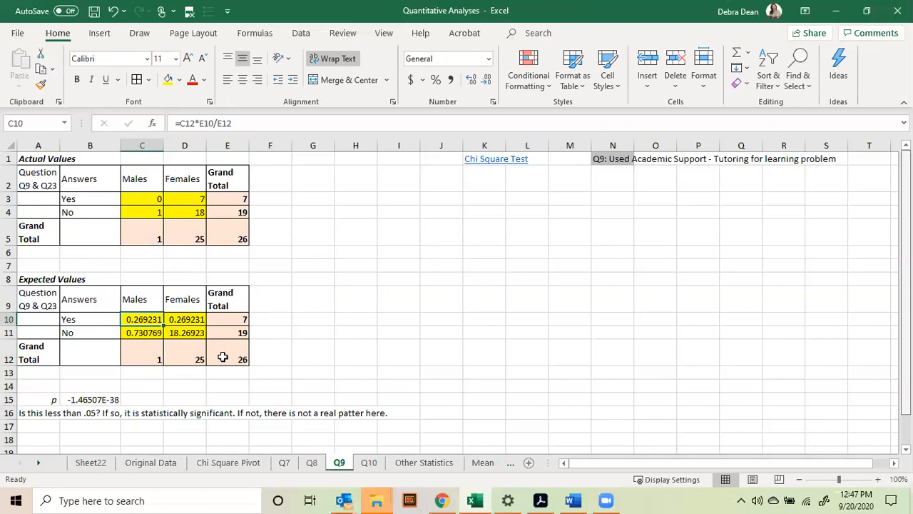
click(328, 316)
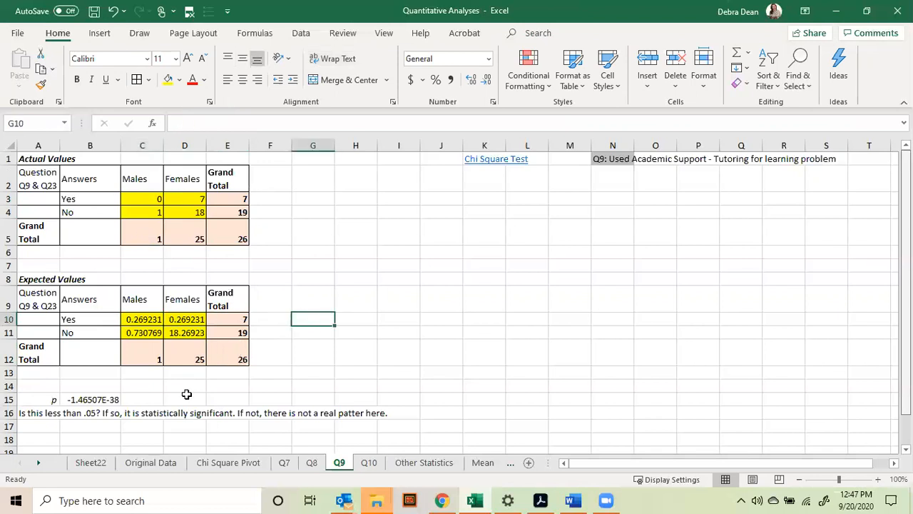
- Bold the p label and its CHITEST result in A15:B15, and check the formula in B15
click(81, 402)
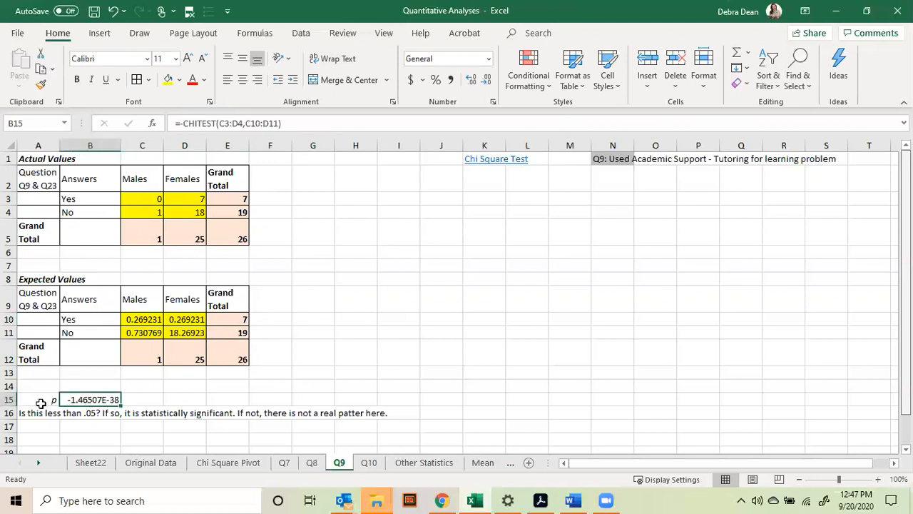
drag(32, 402, 96, 400)
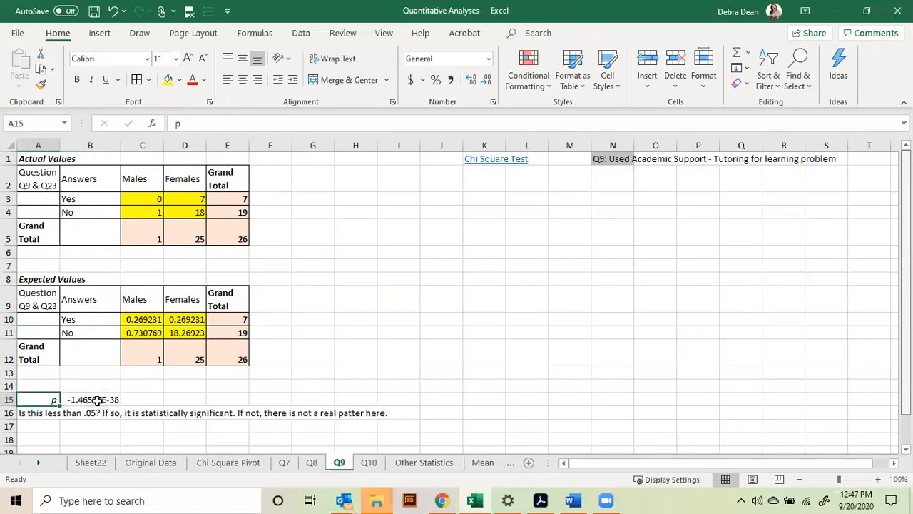
click(78, 80)
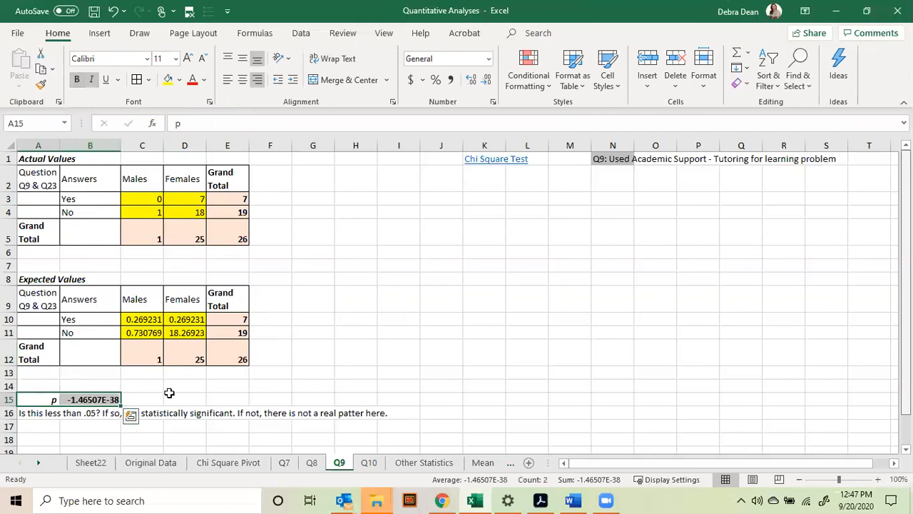
click(169, 389)
click(77, 400)
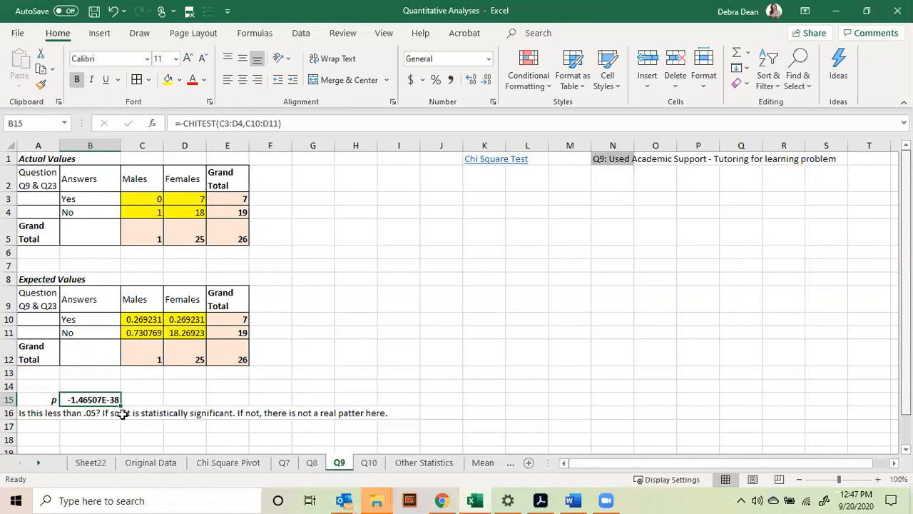
- Correct "patter" to "pattern" in the significance note in cell A16
click(83, 413)
click(35, 413)
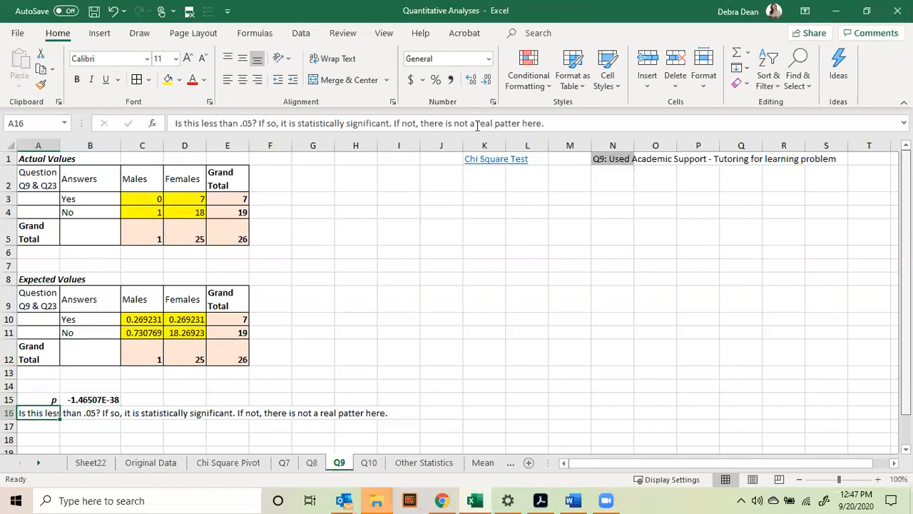
click(514, 123)
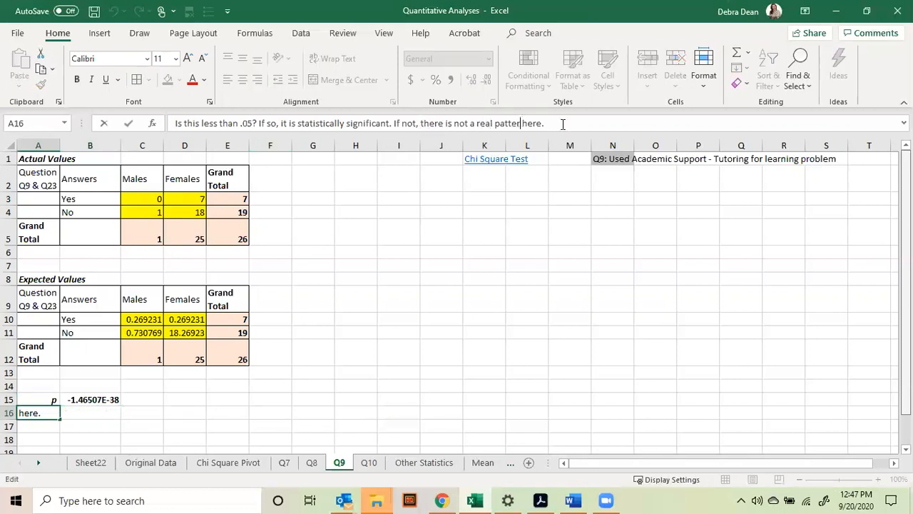
text(n)
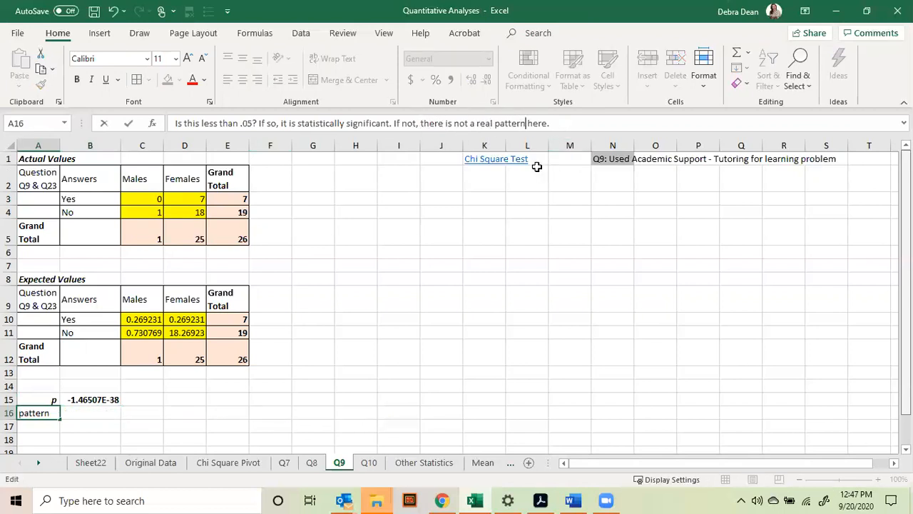
key(Return)
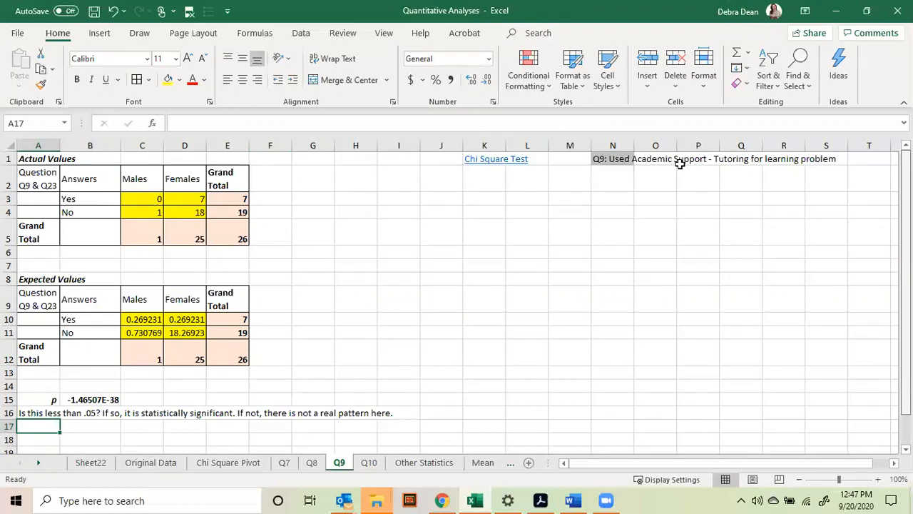
- Look through the Q7 and Q8 chi-square sheets, ending back on the Q9 sheet
click(284, 462)
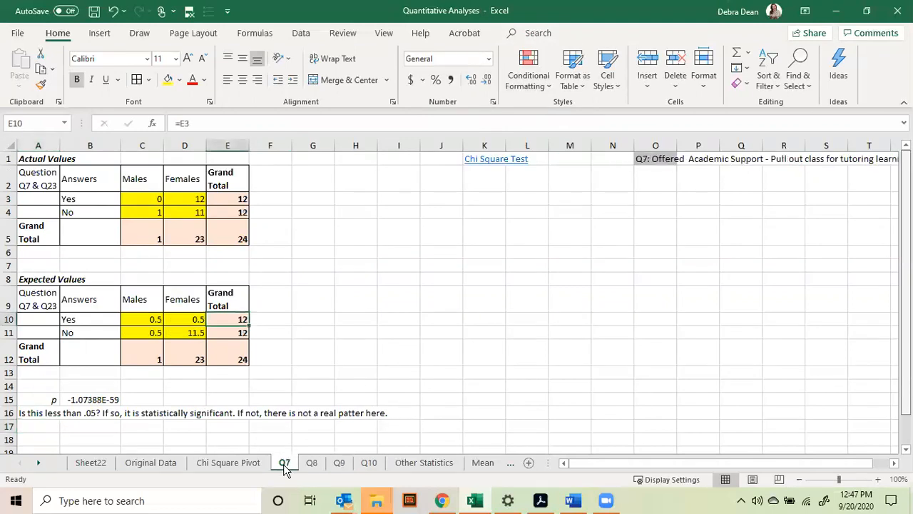
click(312, 462)
click(340, 463)
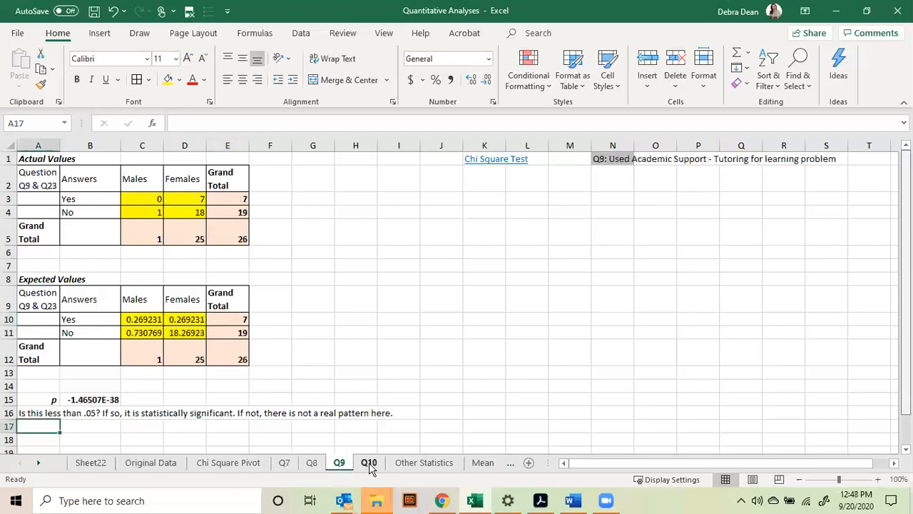
- Bold the p label and its result in A15:B15 on the Q7 and Q8 sheets
click(369, 463)
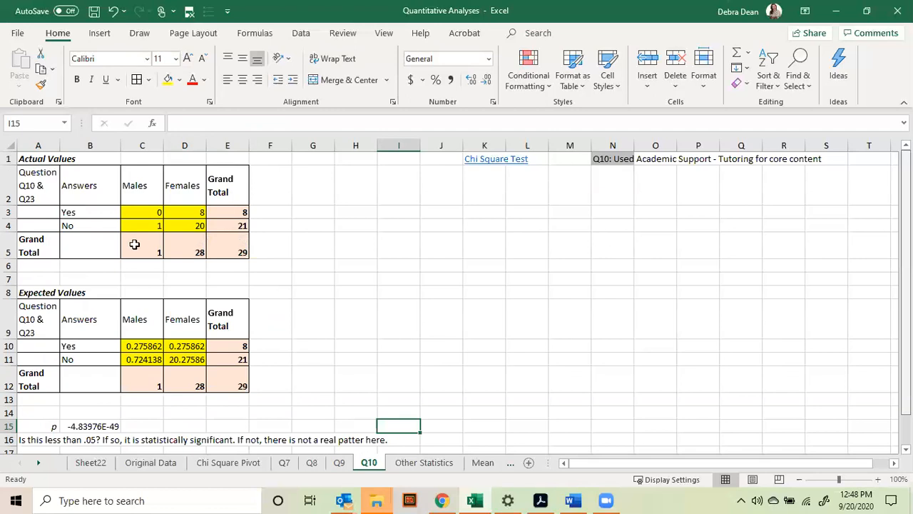
click(285, 464)
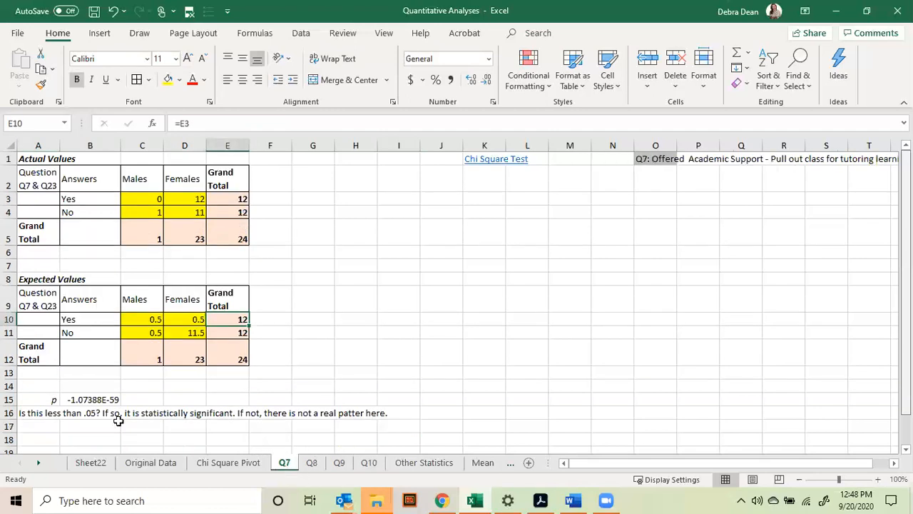
drag(37, 404, 102, 399)
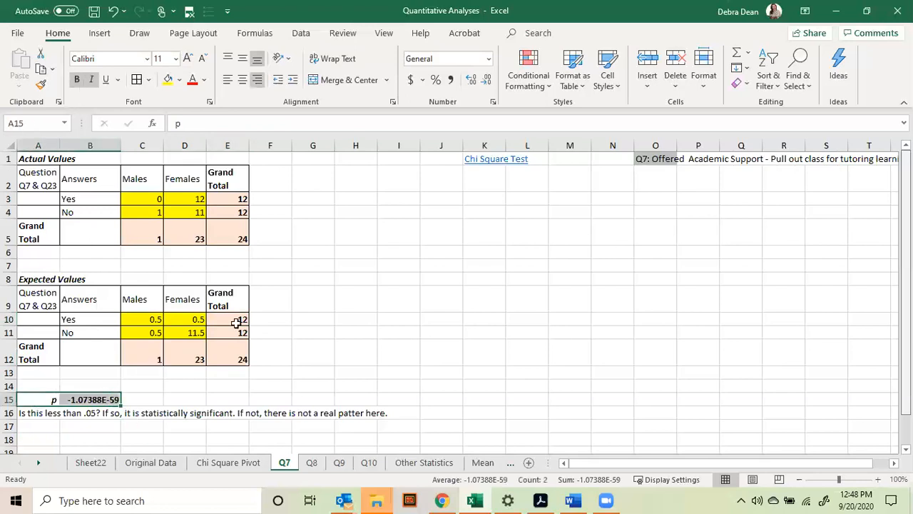
click(312, 462)
drag(45, 399, 97, 399)
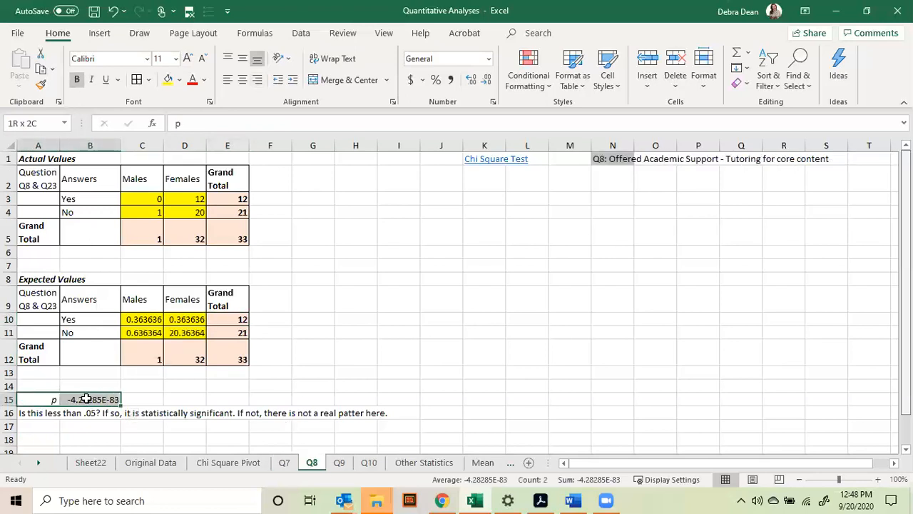
click(79, 82)
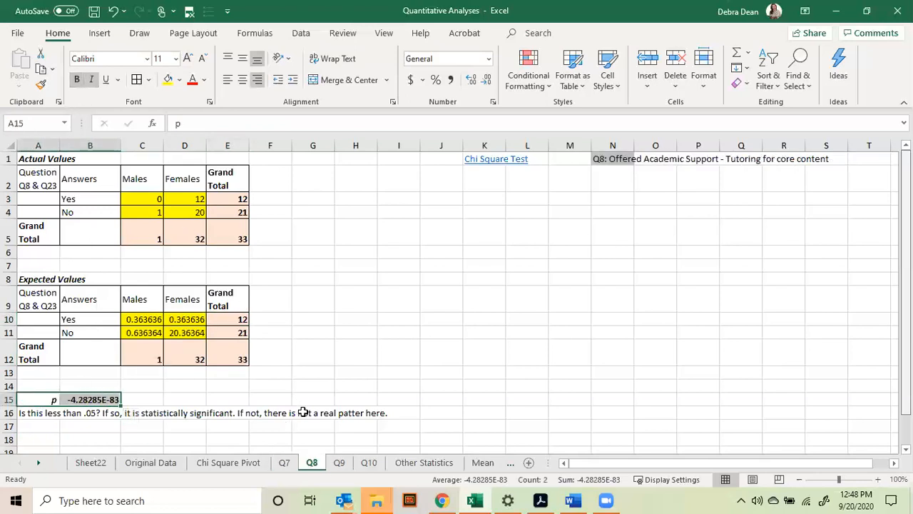
- Toggle the bold formatting off for the p label and result in A15:B15 on the Q9 sheet
click(339, 463)
drag(45, 400, 98, 400)
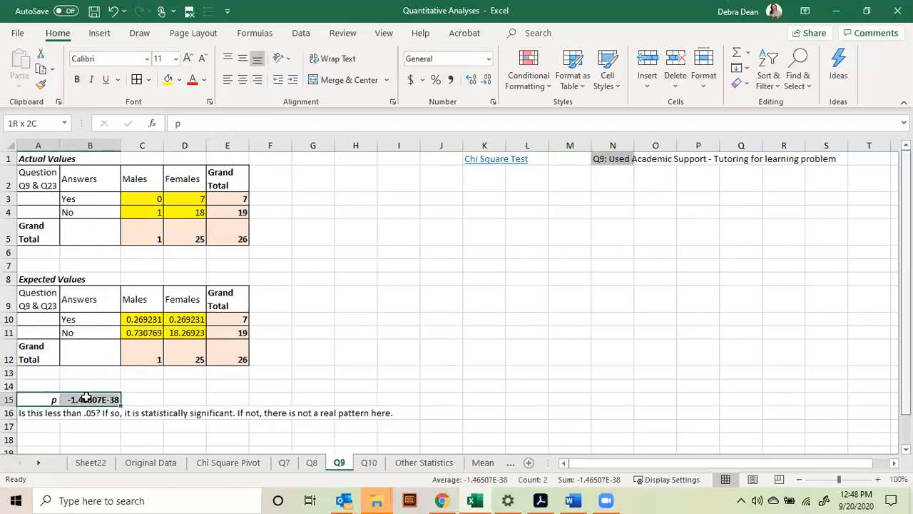
click(77, 80)
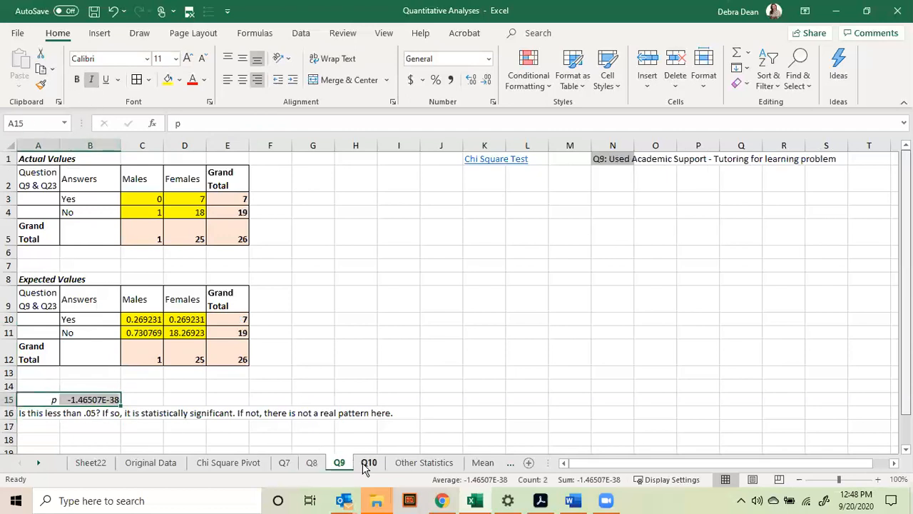
- Bold the p label and its result in A15:B15 on the Q10 sheet
click(368, 462)
drag(60, 426, 93, 426)
click(77, 79)
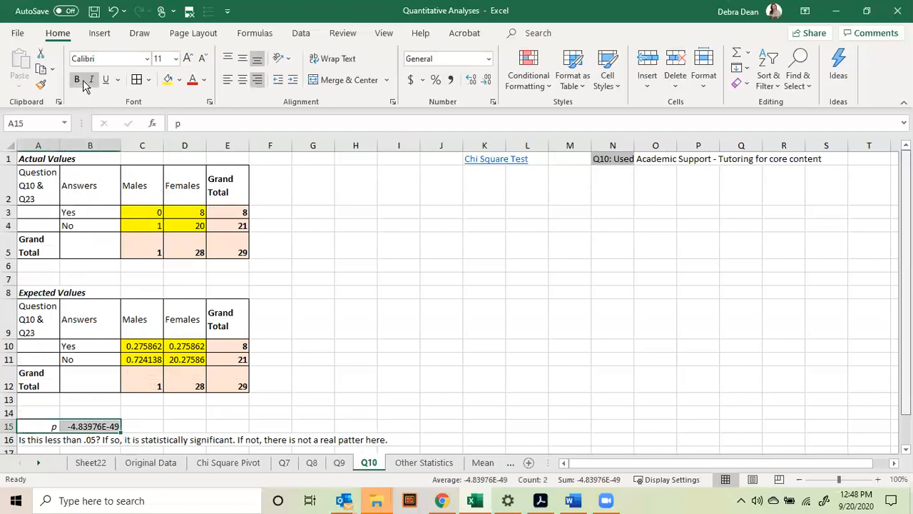
click(516, 278)
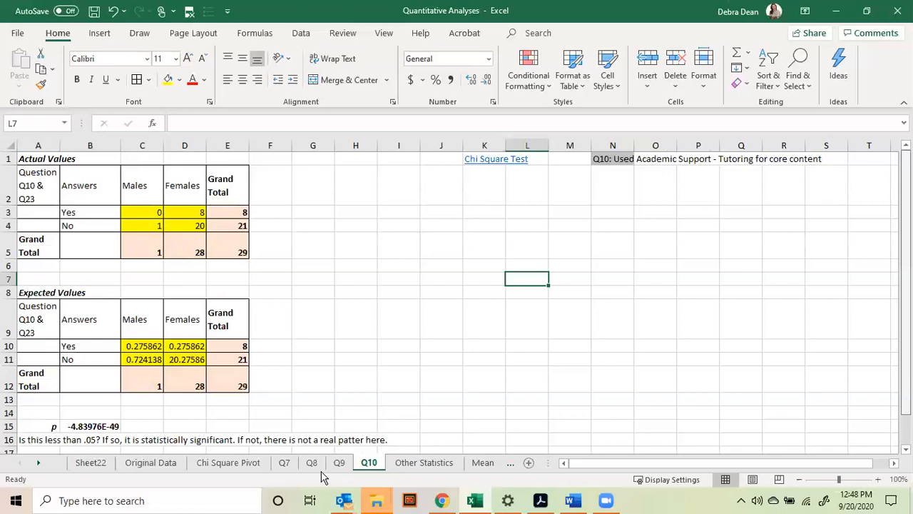
- Review the mean, median, mode and range on the Other Statistics sheet against the grandparent age range counts
click(428, 463)
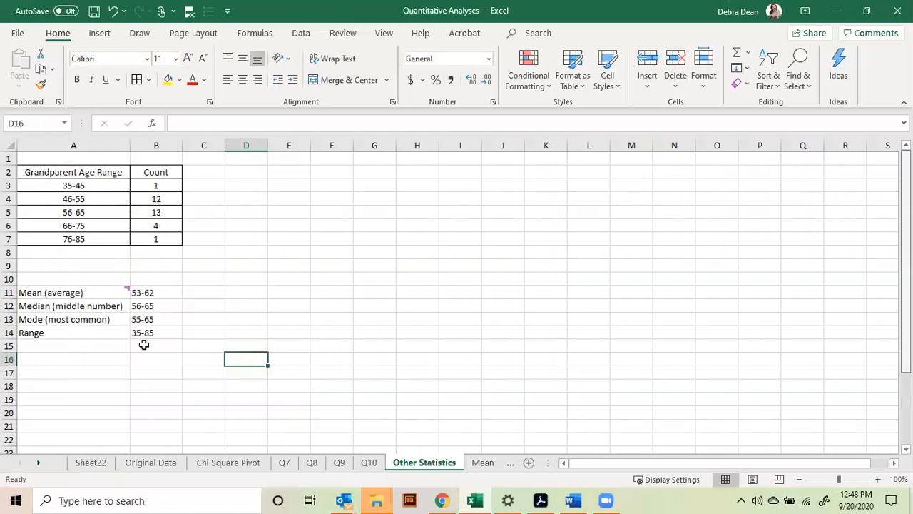
click(163, 293)
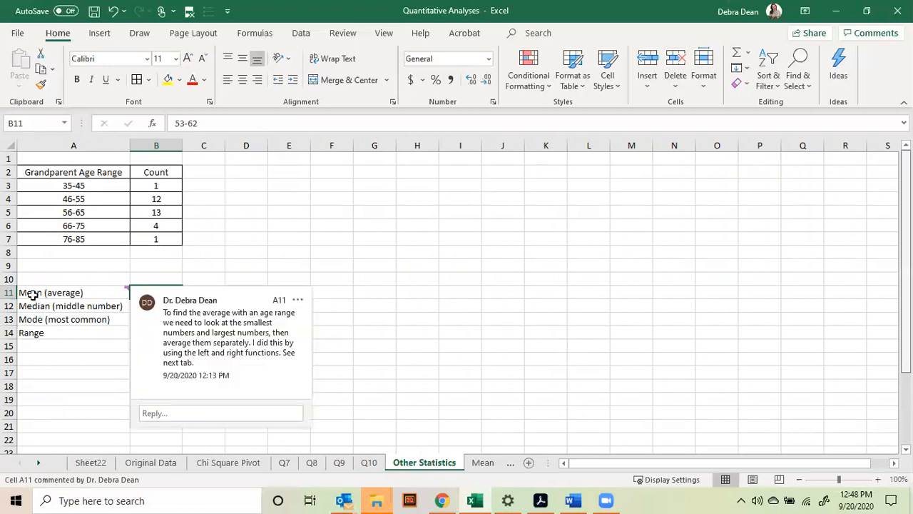
click(10, 305)
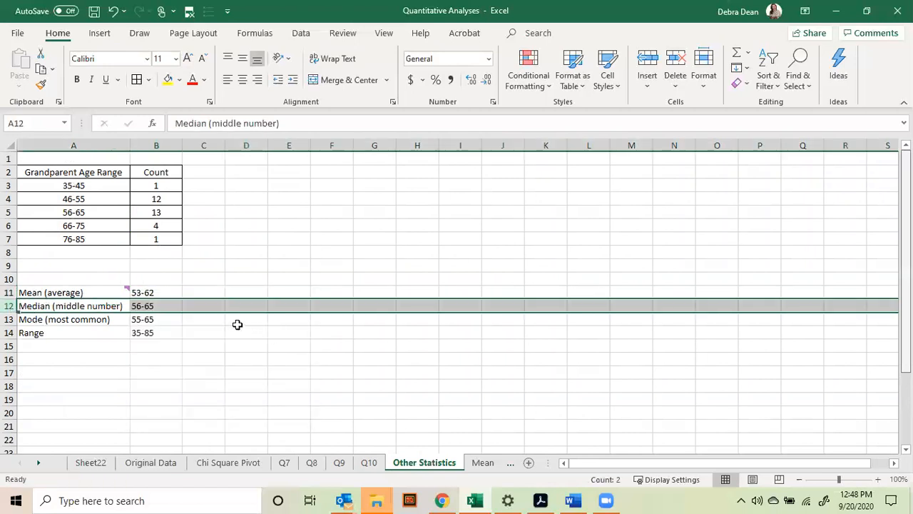
click(160, 306)
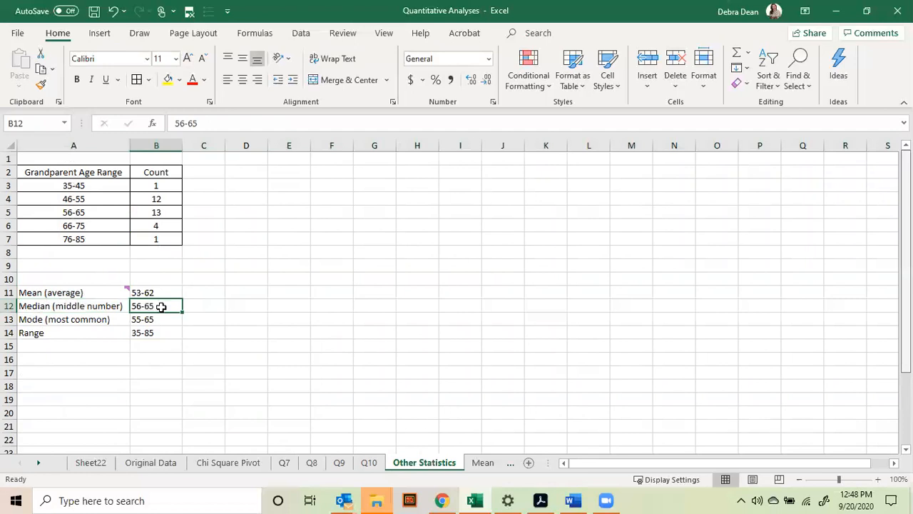
drag(68, 186, 75, 238)
click(57, 212)
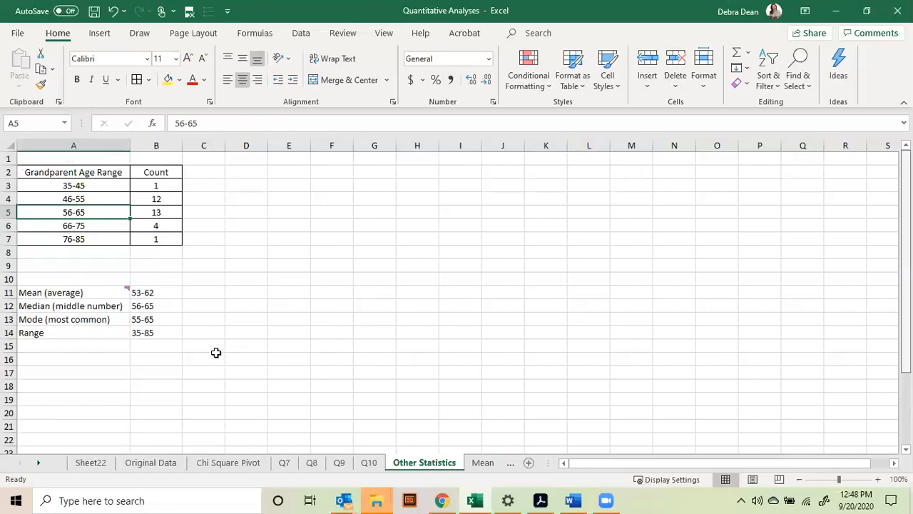
click(147, 320)
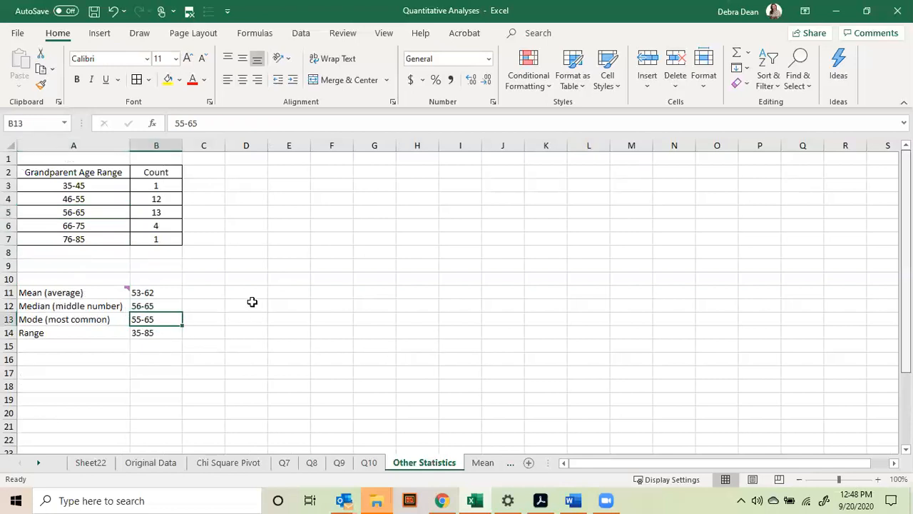
click(173, 213)
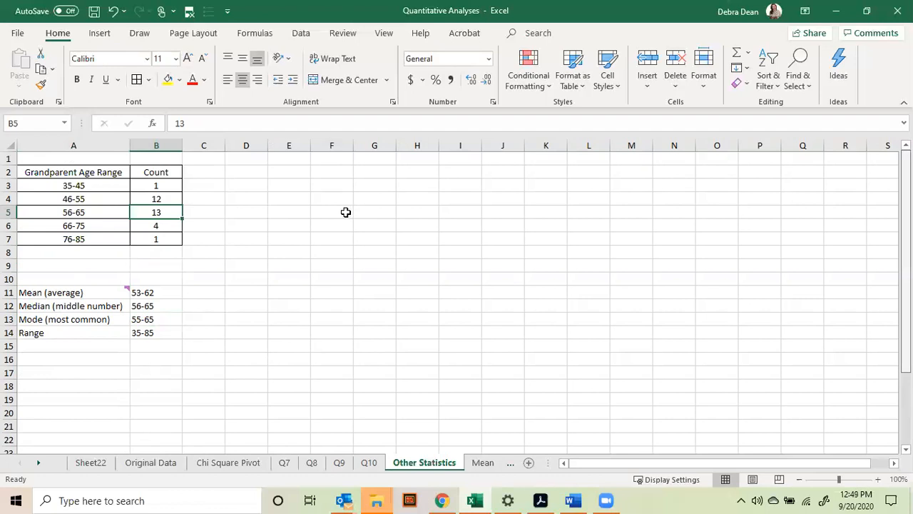
click(161, 319)
click(161, 332)
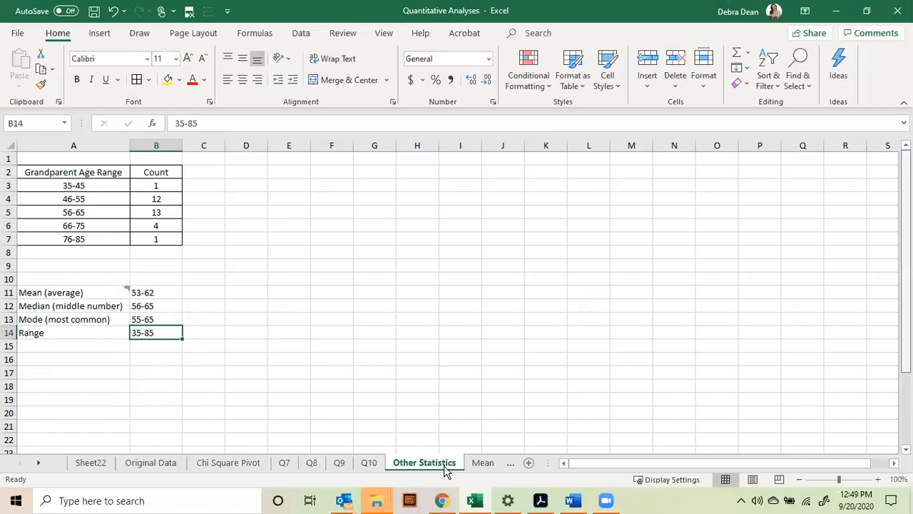
- On the Mean sheet, enter the headings Min in B3 and Max in C3 above the split age values
click(482, 464)
scroll(330, 381, up, 11)
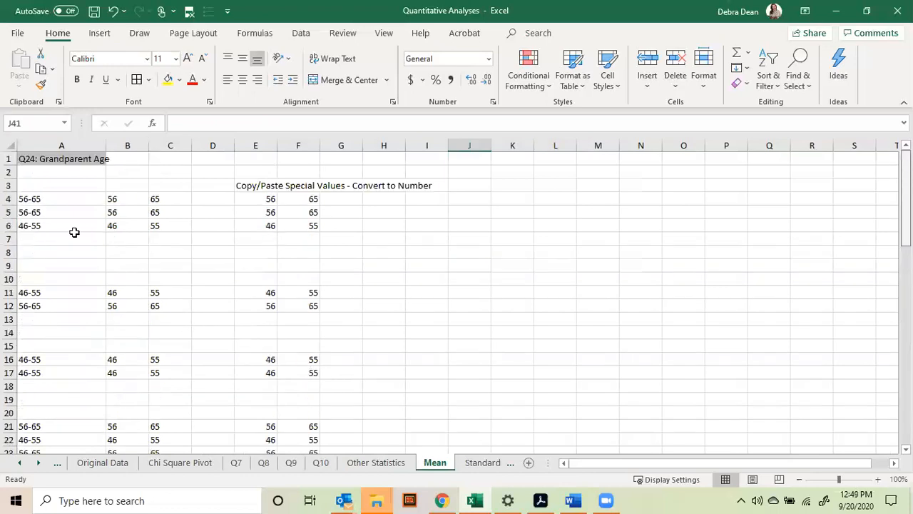
click(39, 199)
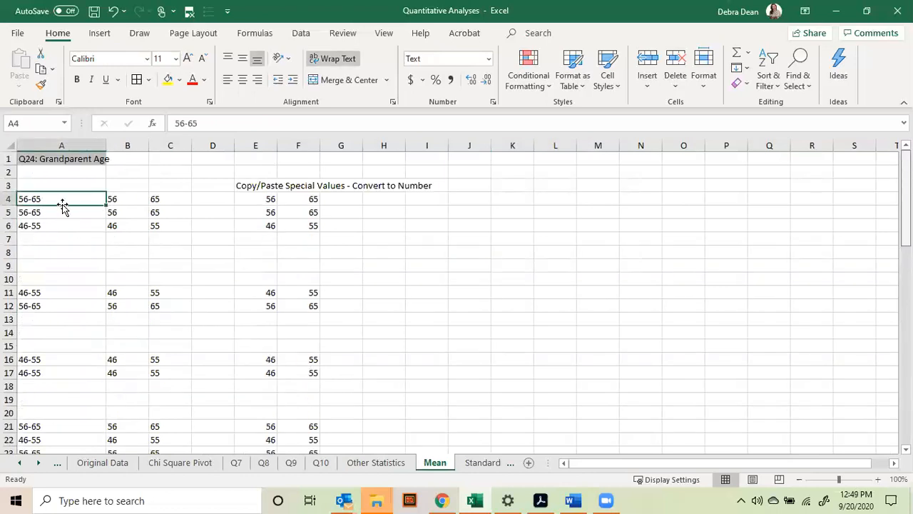
click(132, 185)
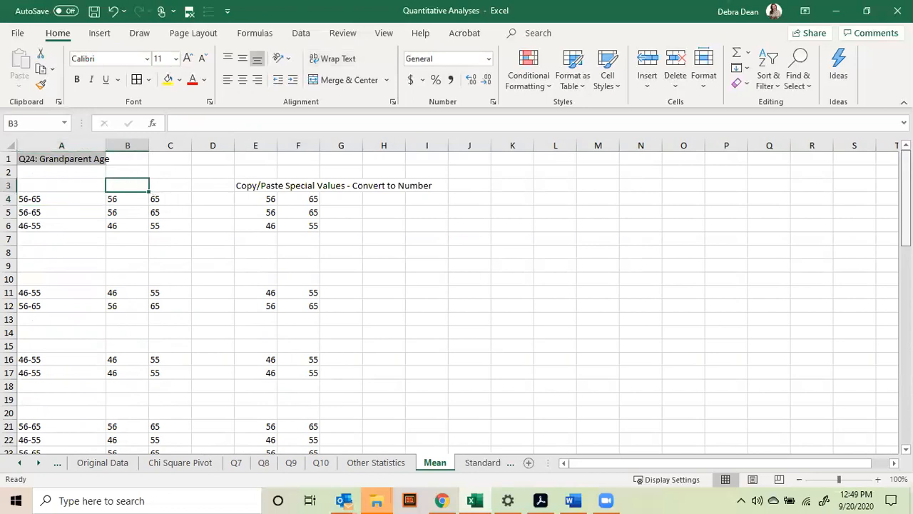
text(Min)
key(Tab)
text(M)
key(Tab)
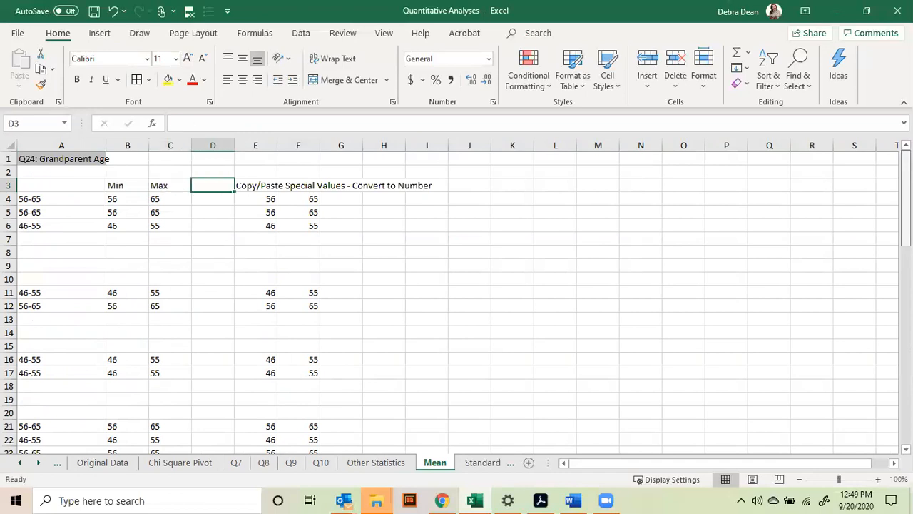
- Inspect the LEFT and RIGHT formulas in B4 and C4 that split the age ranges, without changing them
click(121, 199)
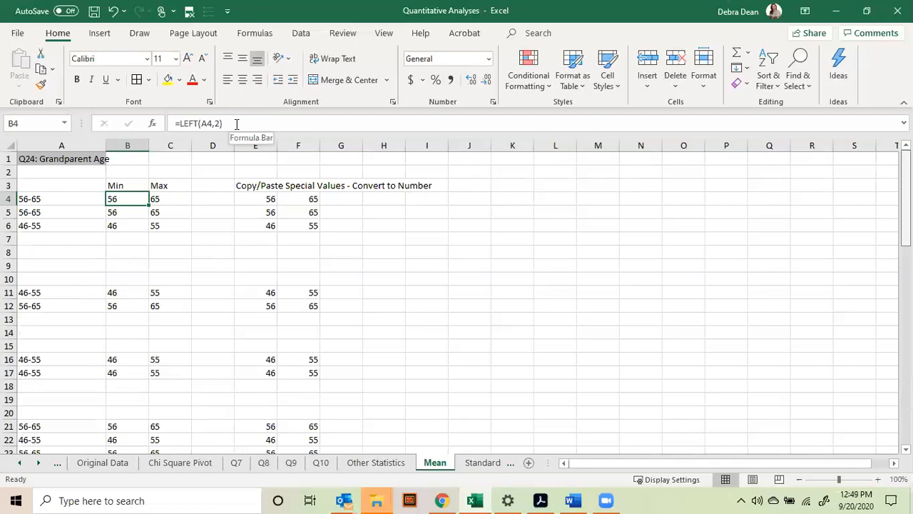
click(168, 200)
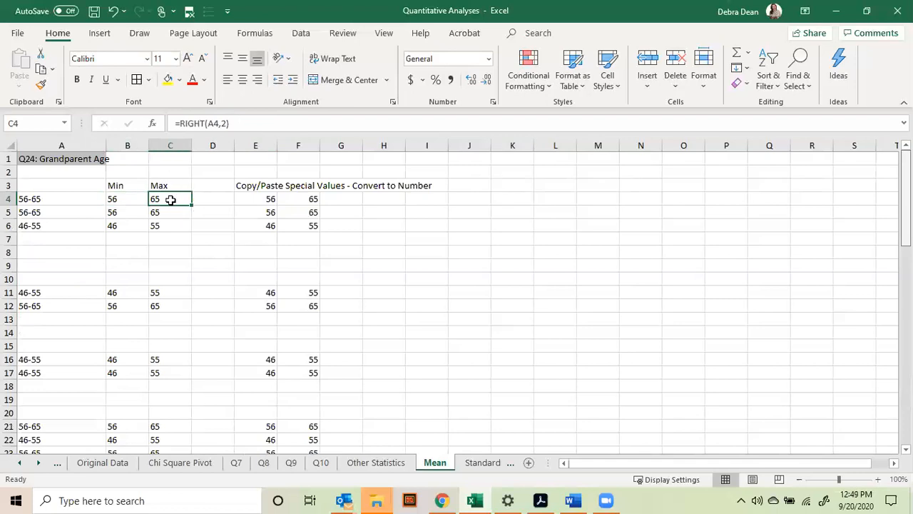
click(116, 200)
double_click(116, 199)
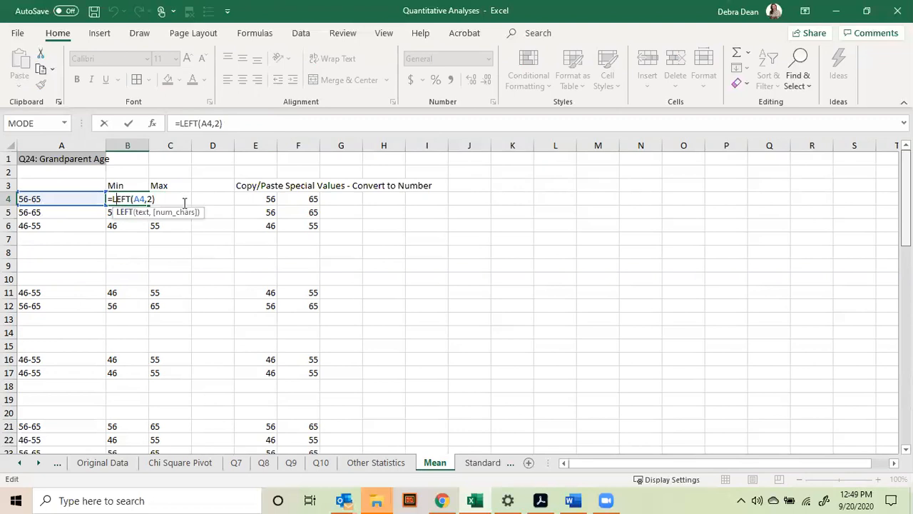
key(ctrl+Return)
click(160, 198)
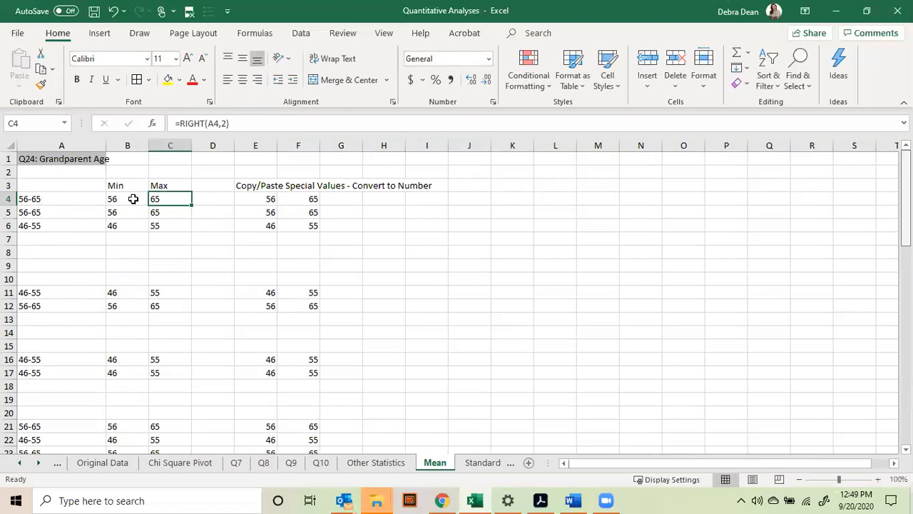
drag(112, 198, 167, 414)
drag(127, 145, 176, 145)
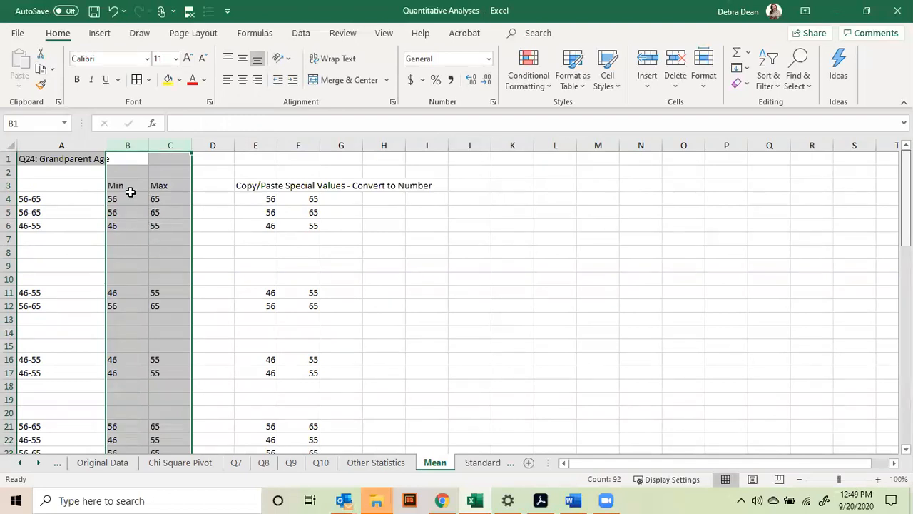
right_click(165, 177)
click(205, 206)
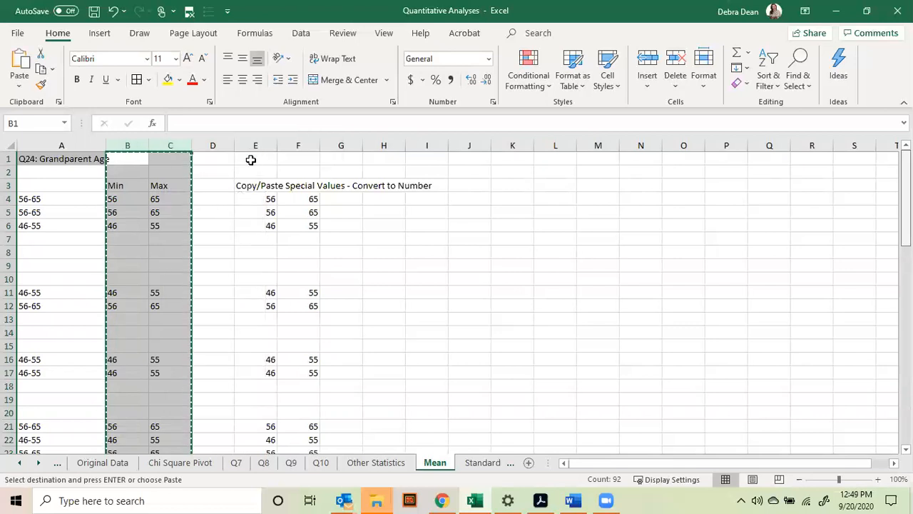
- Copy B4:C48 as values only into the range starting at E4 and convert the pasted text entries to numbers
drag(132, 199, 158, 224)
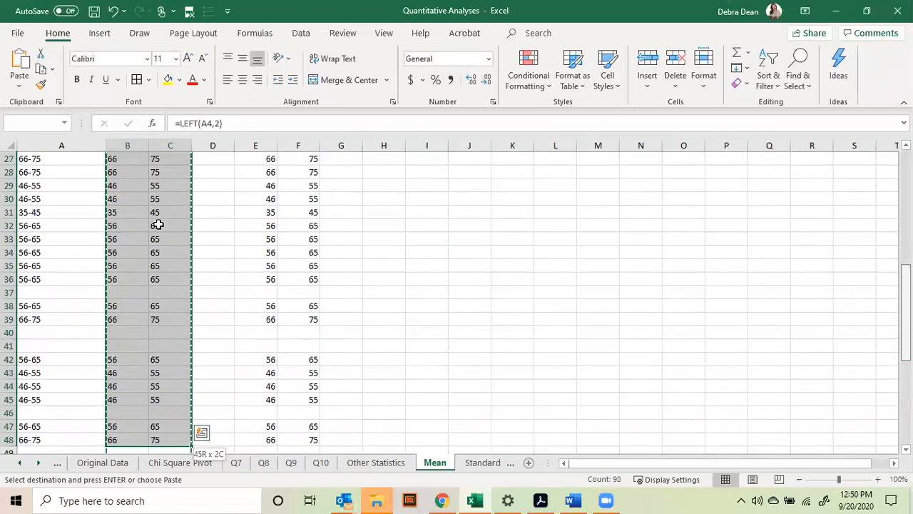
scroll(151, 356, down, 2)
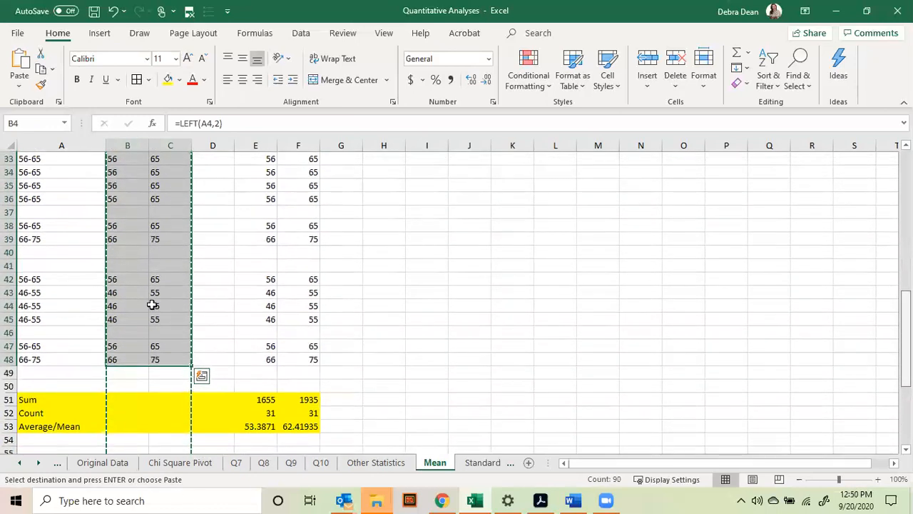
right_click(152, 305)
click(211, 159)
scroll(57, 135, up, 10)
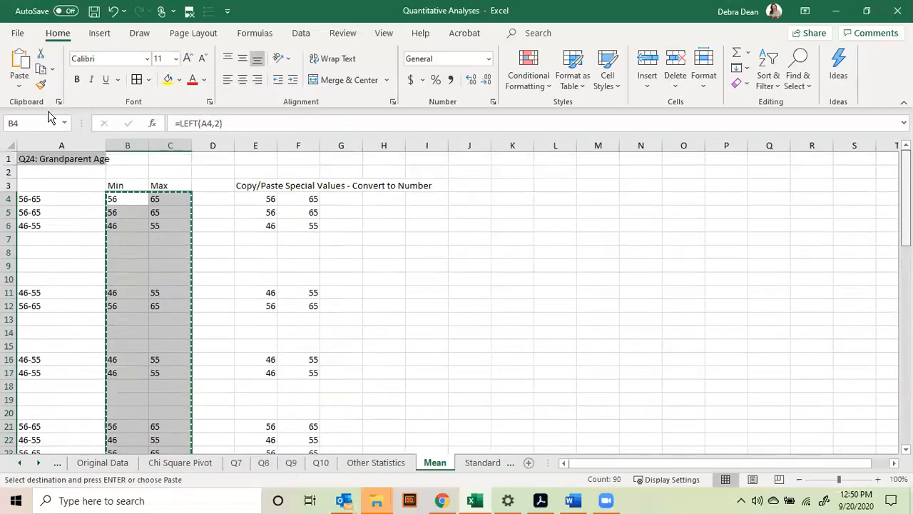
click(249, 198)
right_click(249, 199)
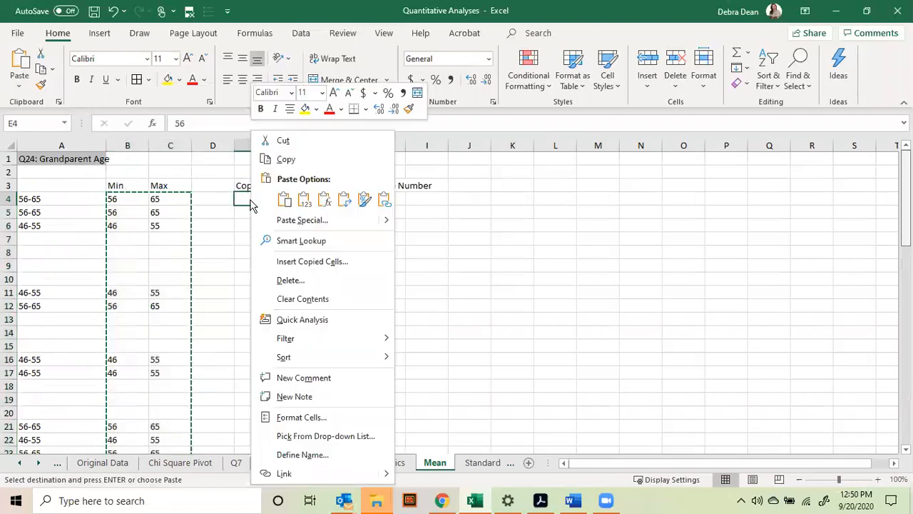
click(294, 220)
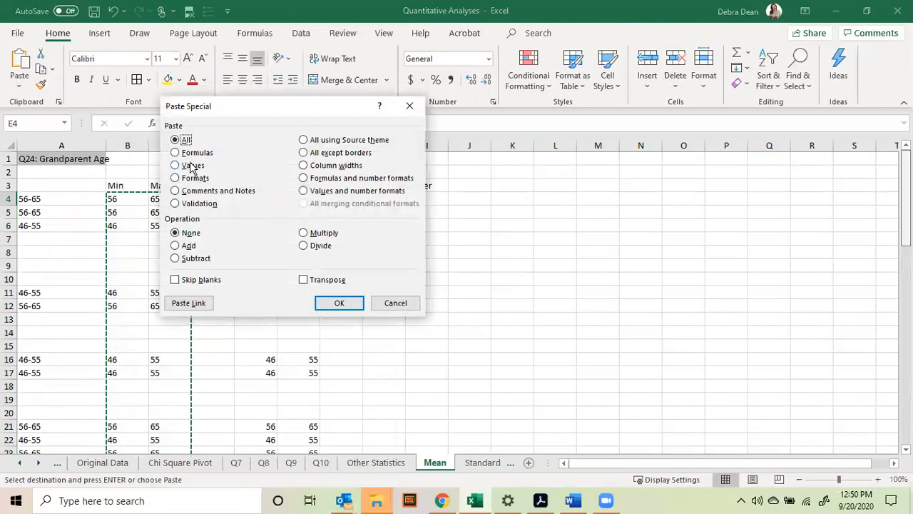
click(350, 307)
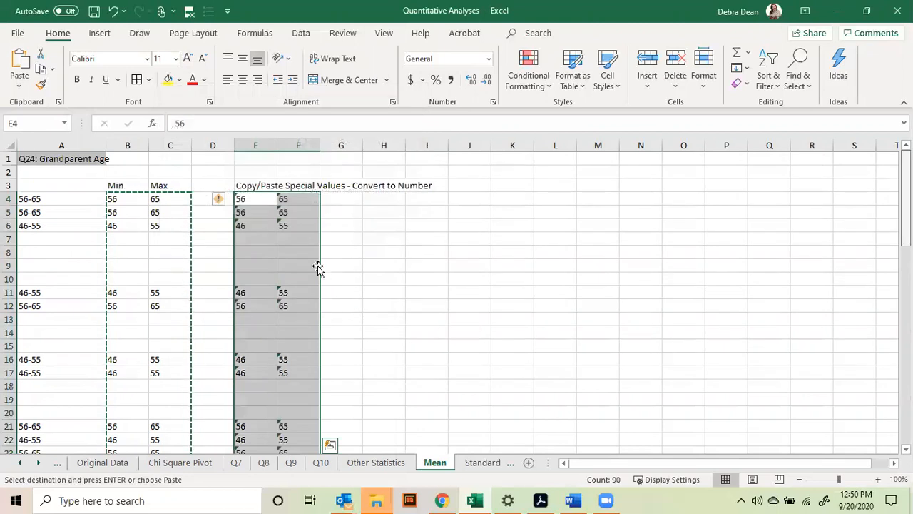
click(219, 206)
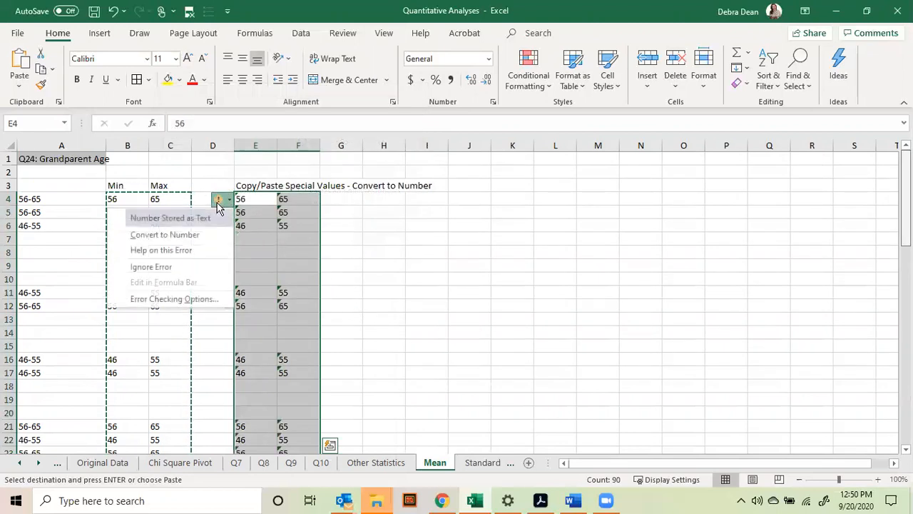
click(195, 234)
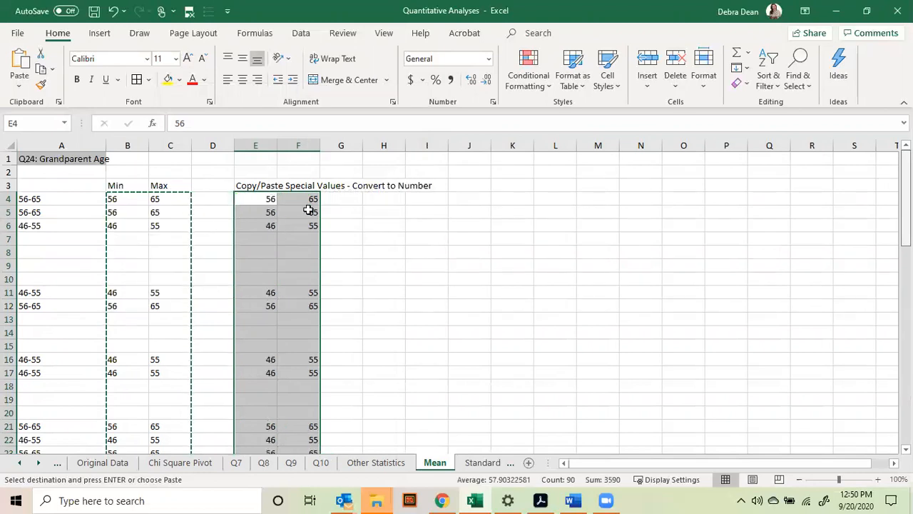
- Cancel the pending copy of B4:C48 and inspect the Sum formula in E51 below the age columns
scroll(471, 312, down, 5)
scroll(463, 314, down, 8)
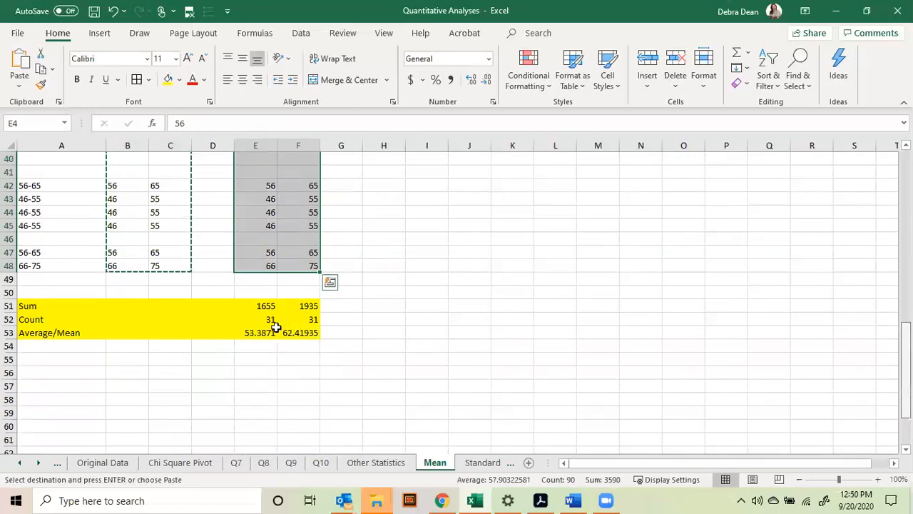
click(264, 309)
key(Escape)
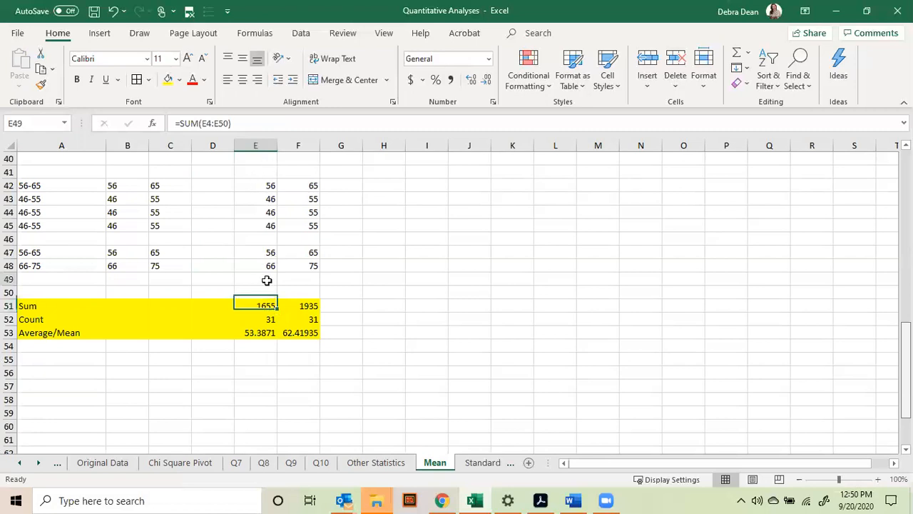
- Insert an AutoSum in E49 below the minimum ages and adjust its range to E4:E48
click(267, 280)
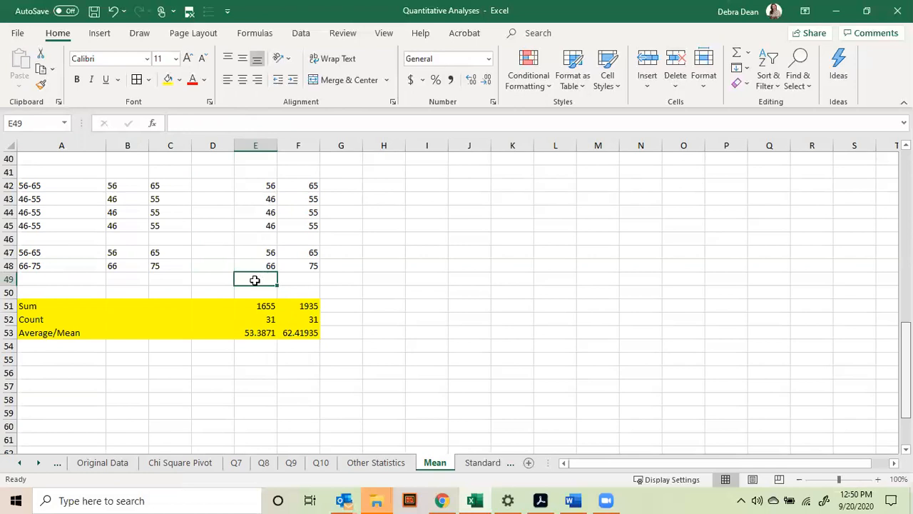
click(737, 57)
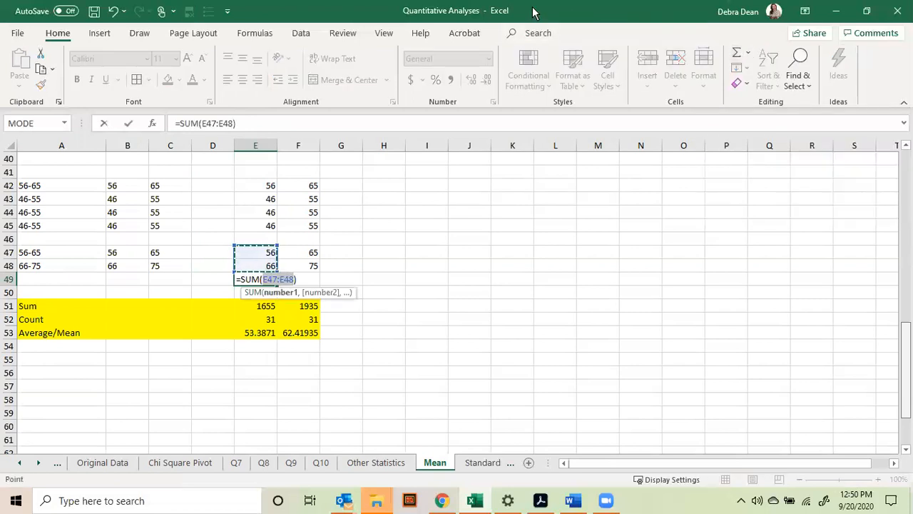
click(206, 123)
key(Delete)
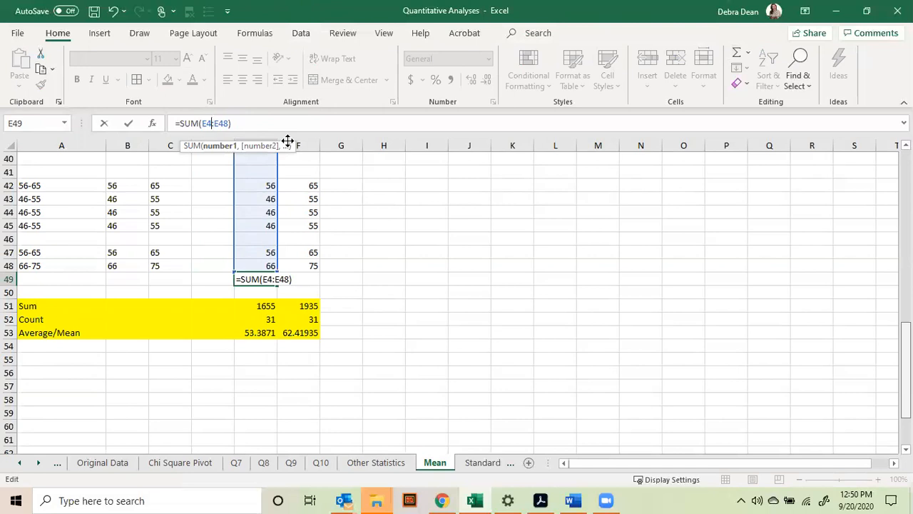
scroll(458, 278, up, 13)
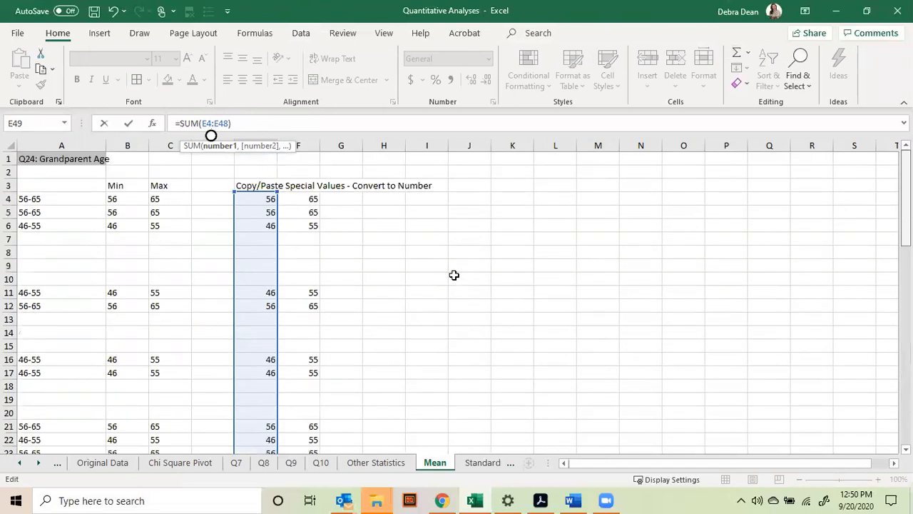
scroll(471, 263, down, 10)
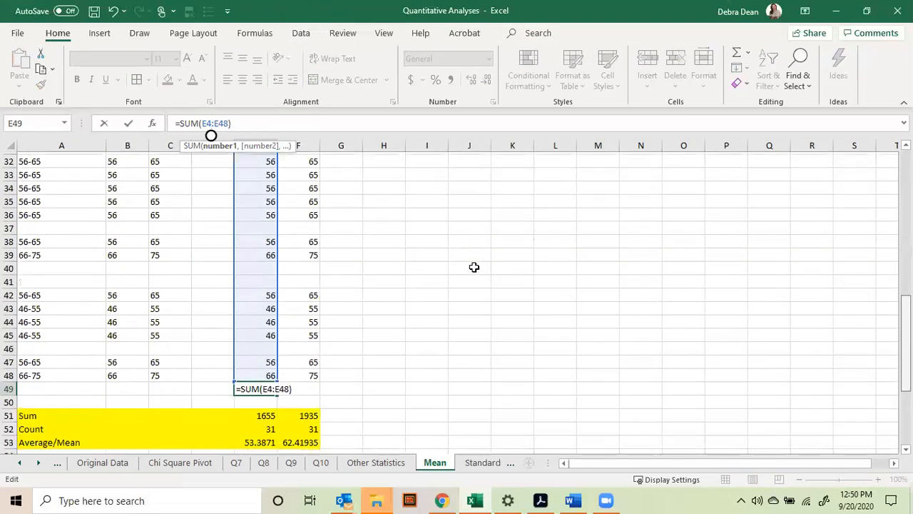
scroll(471, 269, down, 1)
key(Return)
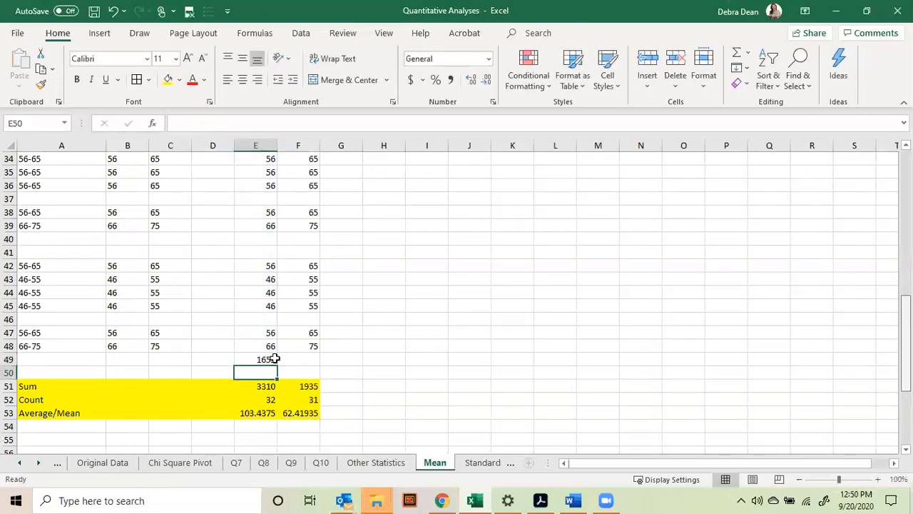
- Compare the trial sum in E49 with the Sum row formula in E51 and delete the trial sum
click(255, 358)
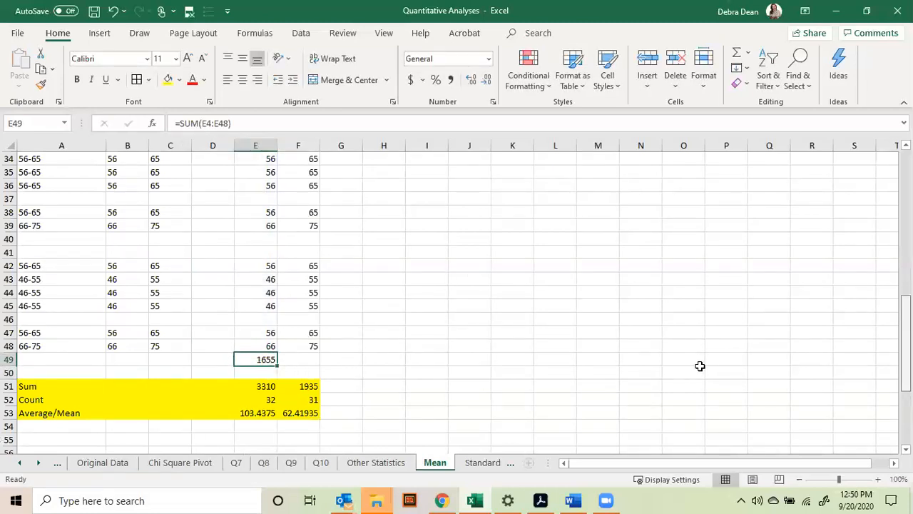
click(245, 386)
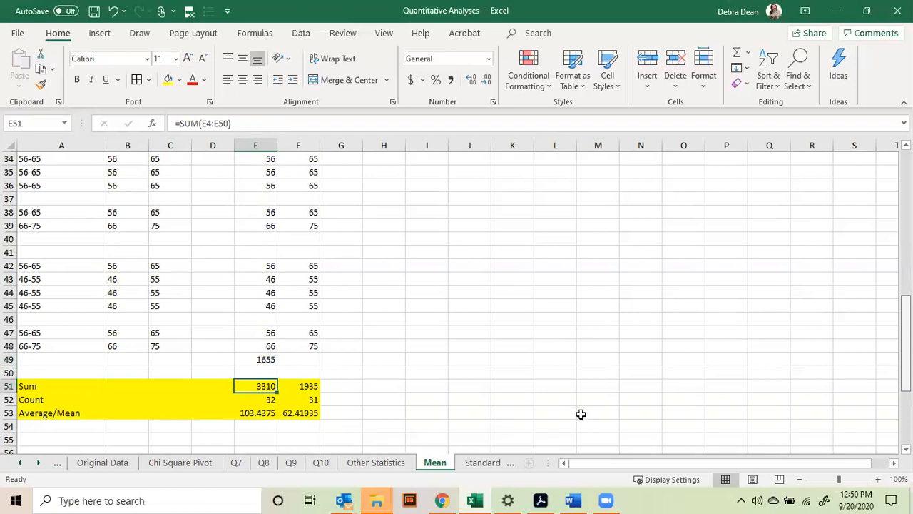
click(258, 359)
key(Delete)
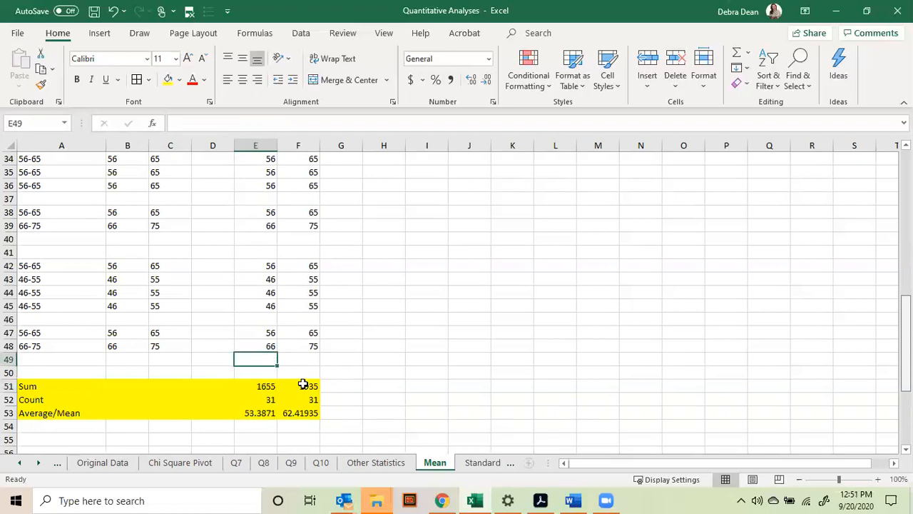
- Inspect the sum, count and average formulas in E51:E53 and the average formula in F53 without changing them
click(265, 390)
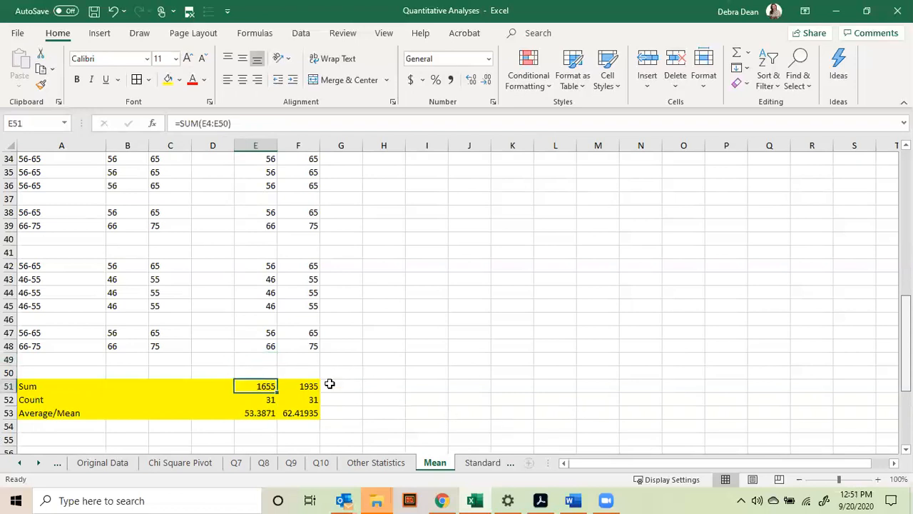
click(268, 399)
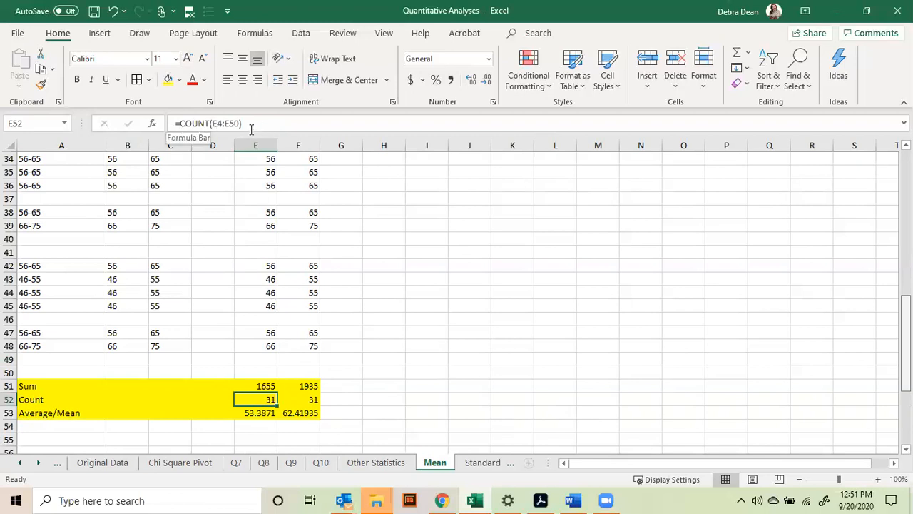
click(267, 346)
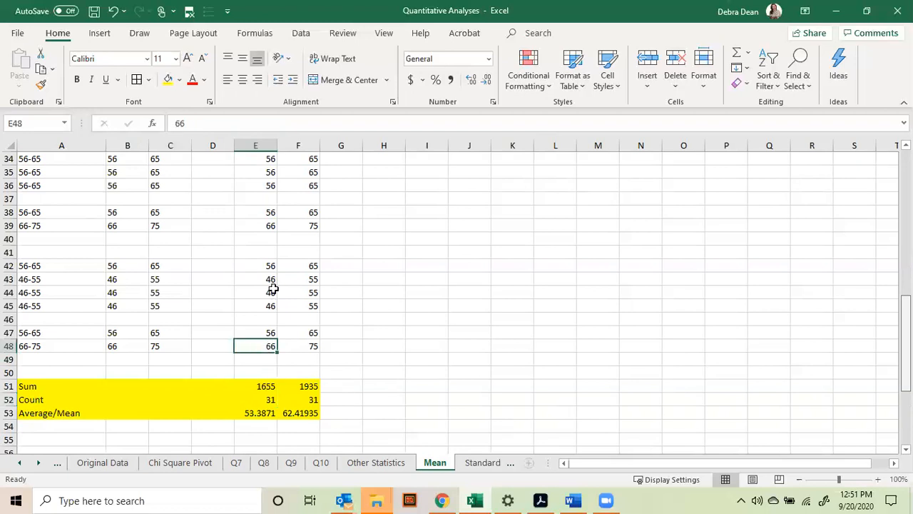
double_click(263, 400)
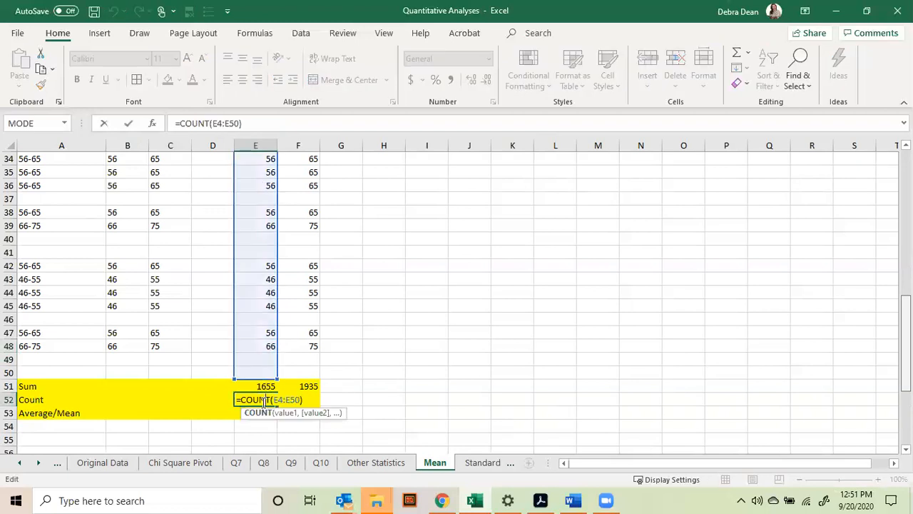
key(ctrl+Return)
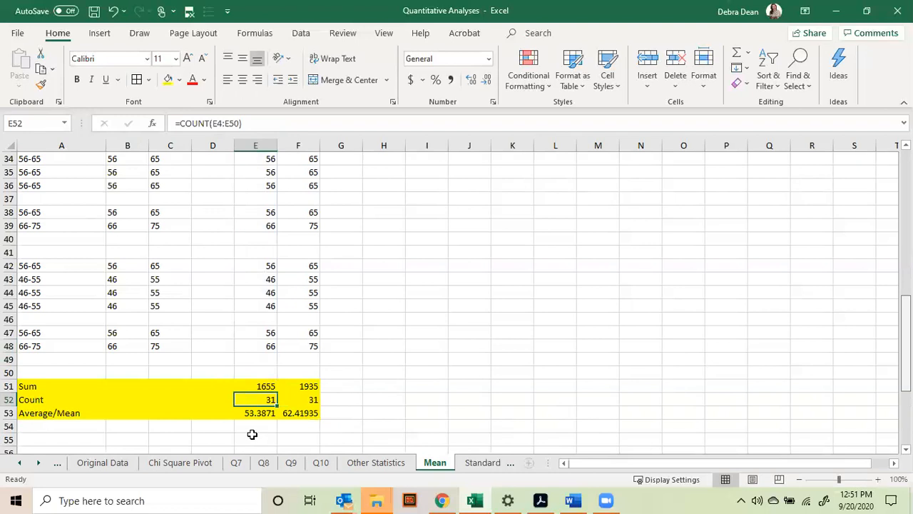
click(254, 418)
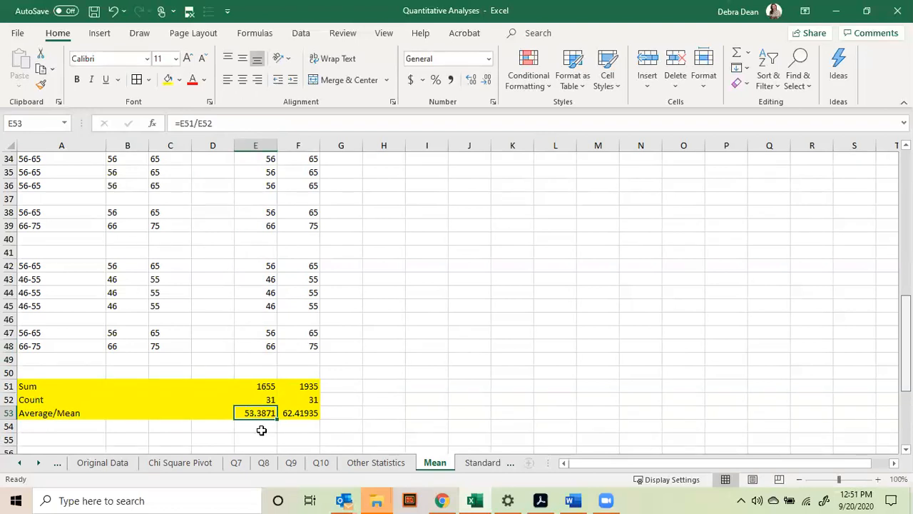
click(314, 413)
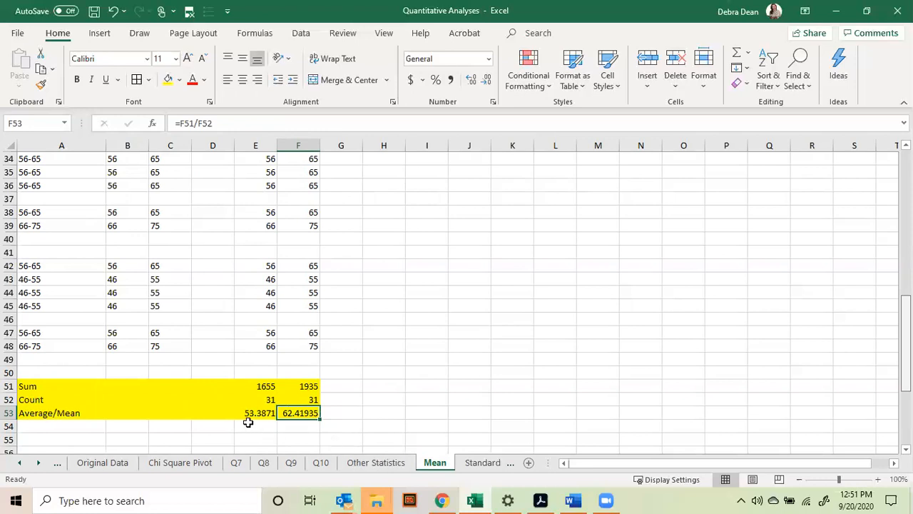
- Review the Mean (average) entry in B11 of the Other Statistics sheet against the grandparent age ranges
click(368, 465)
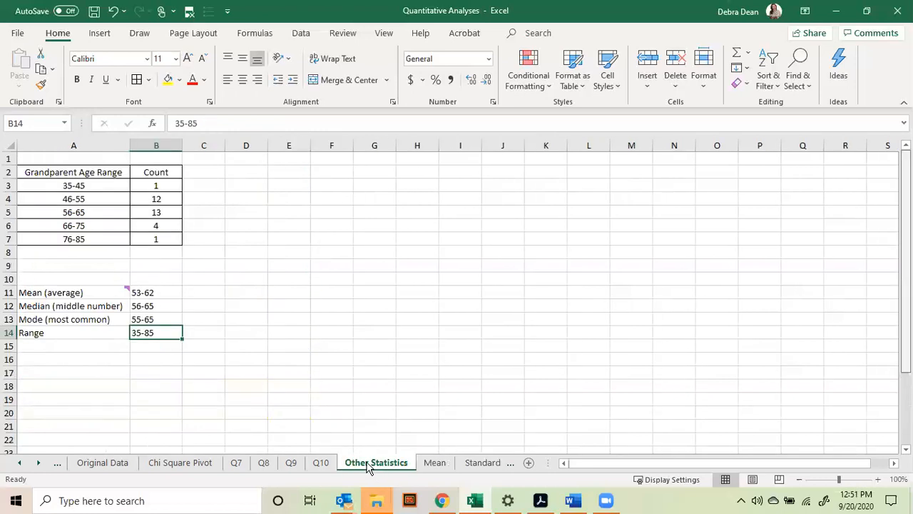
click(164, 293)
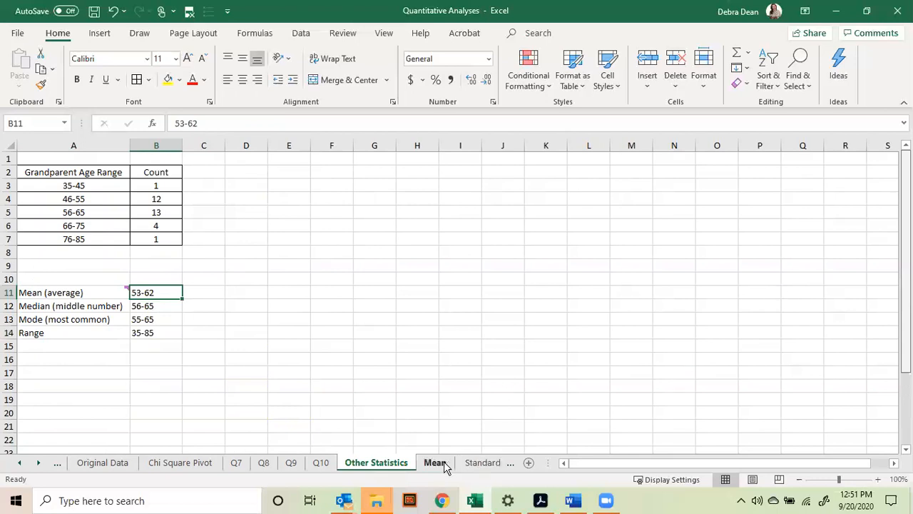
drag(63, 189, 72, 240)
drag(497, 439, 488, 454)
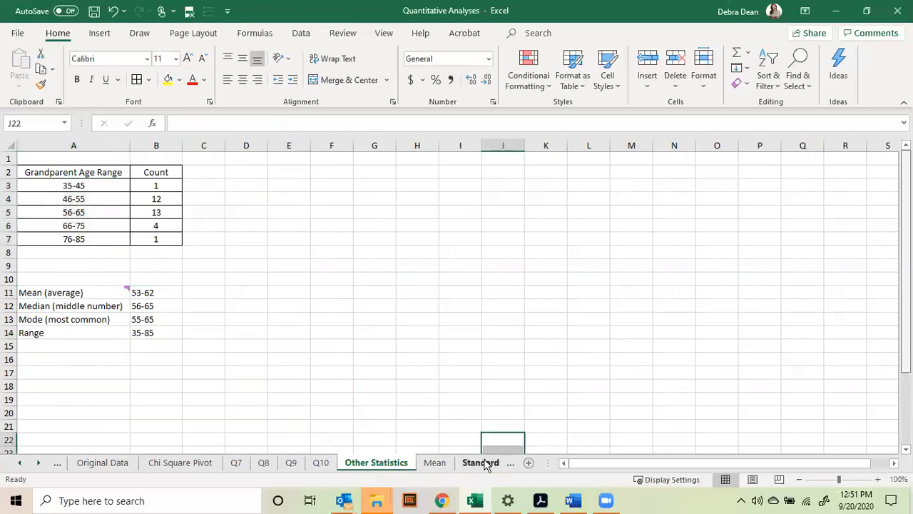
- Open the Standard Deviation sheet and examine the Q33: Grandchild age data in column A
click(485, 463)
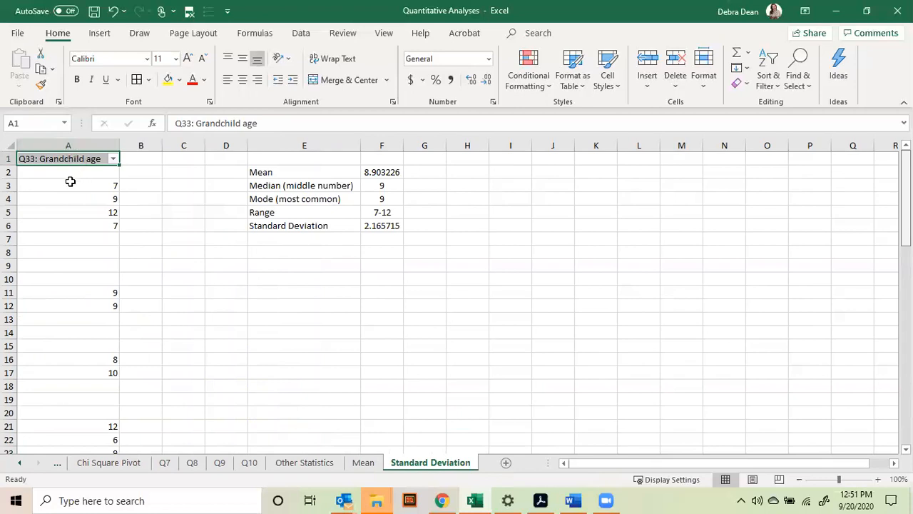
click(76, 136)
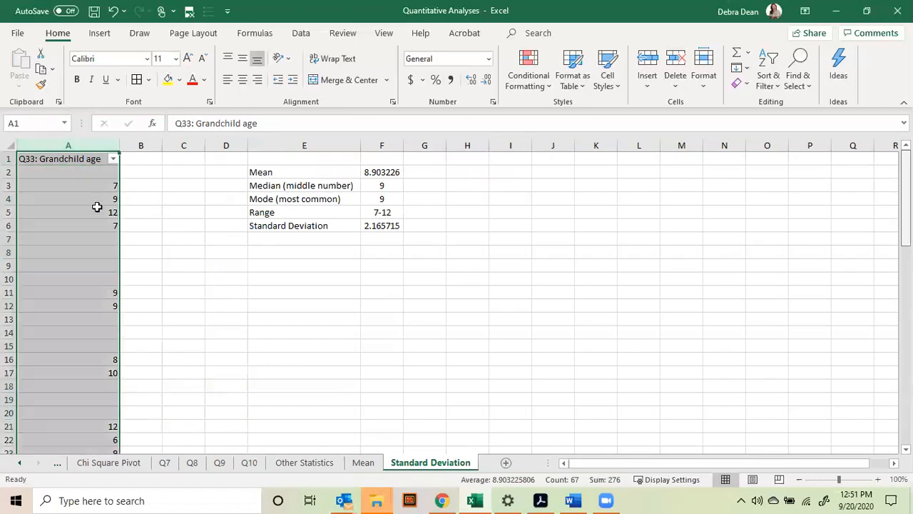
click(19, 462)
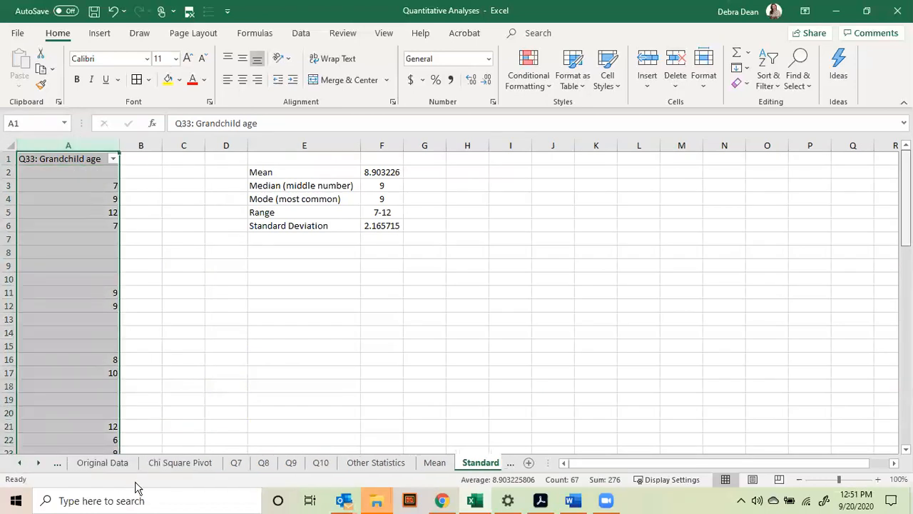
click(77, 195)
click(81, 188)
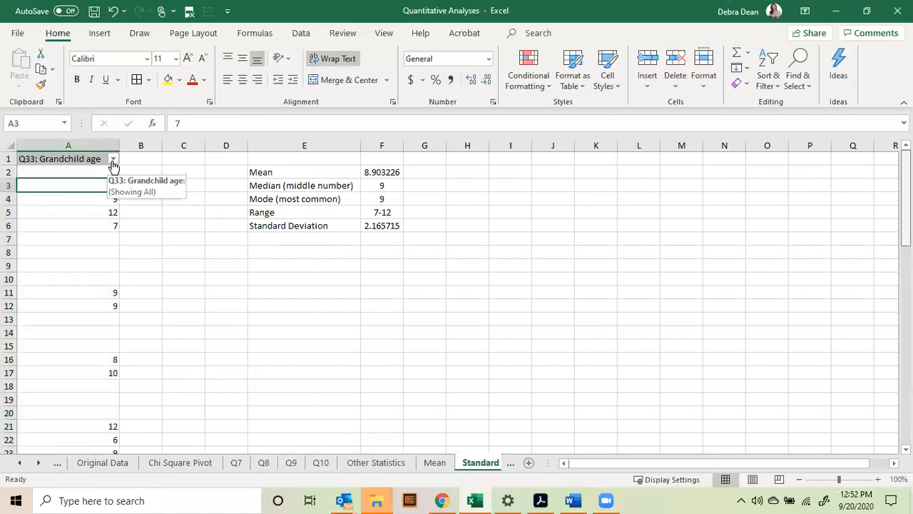
- Turn the filter on column A, Q33: Grandchild age, off and on again
click(84, 145)
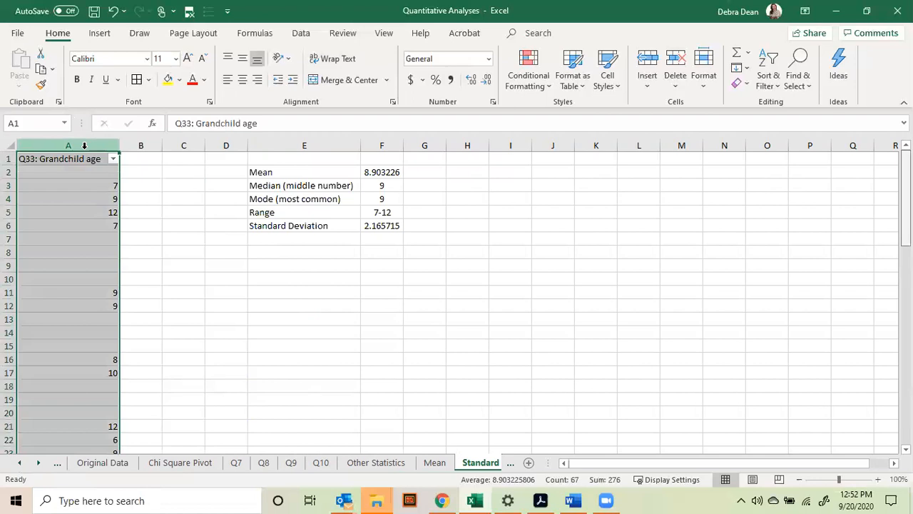
click(303, 36)
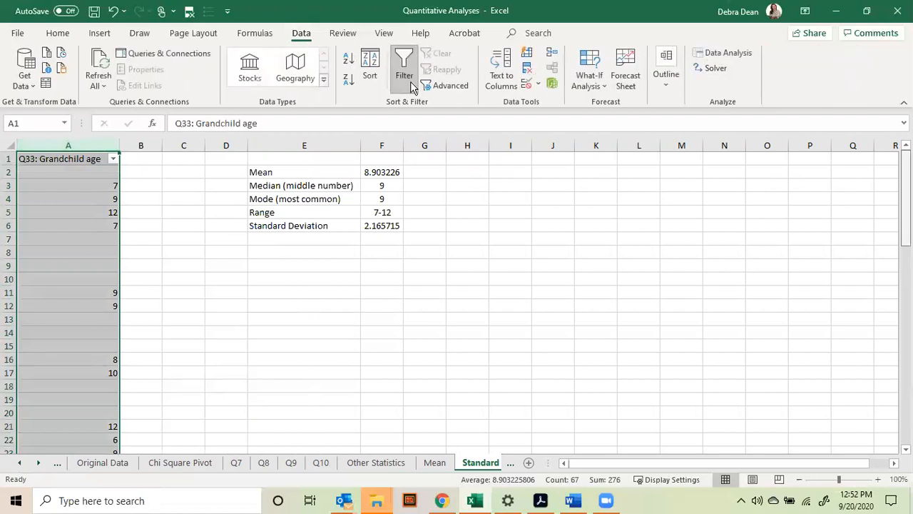
click(406, 67)
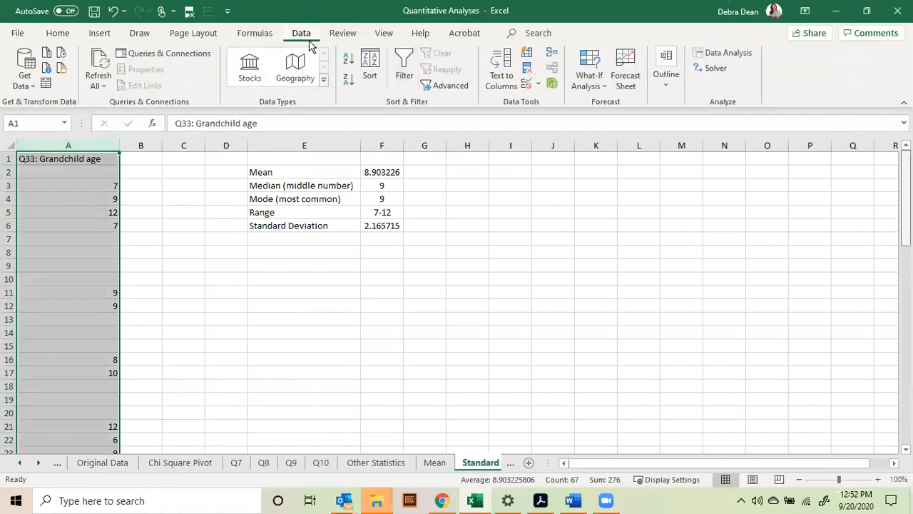
click(404, 68)
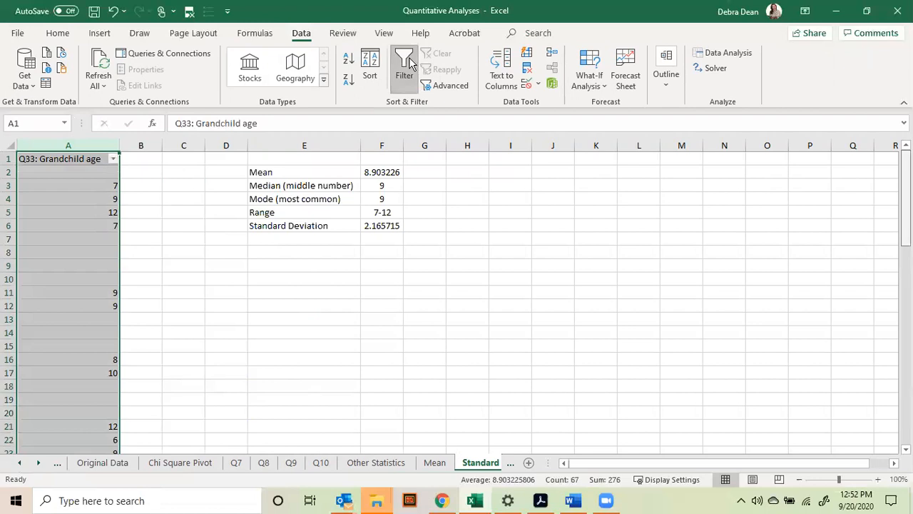
- Check the lowest and highest ages in the Q33: Grandchild age filter list, keeping all values included
click(113, 159)
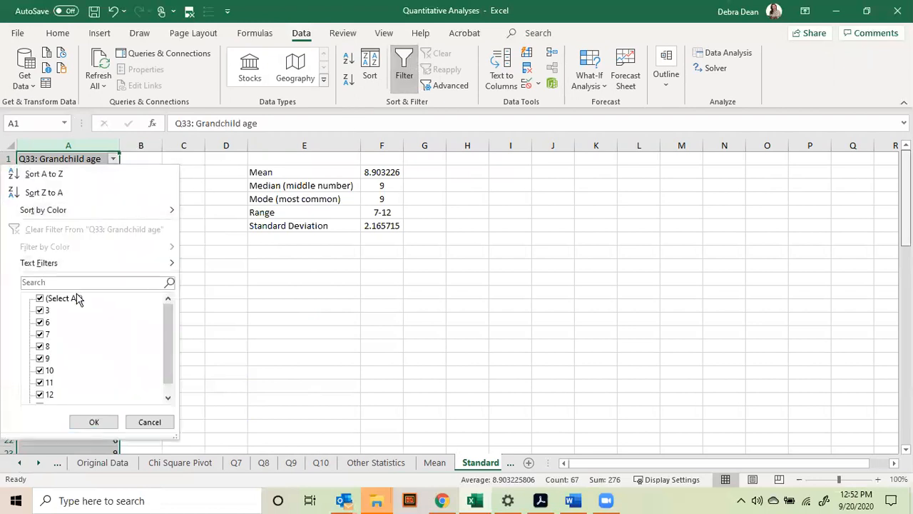
drag(168, 325, 169, 297)
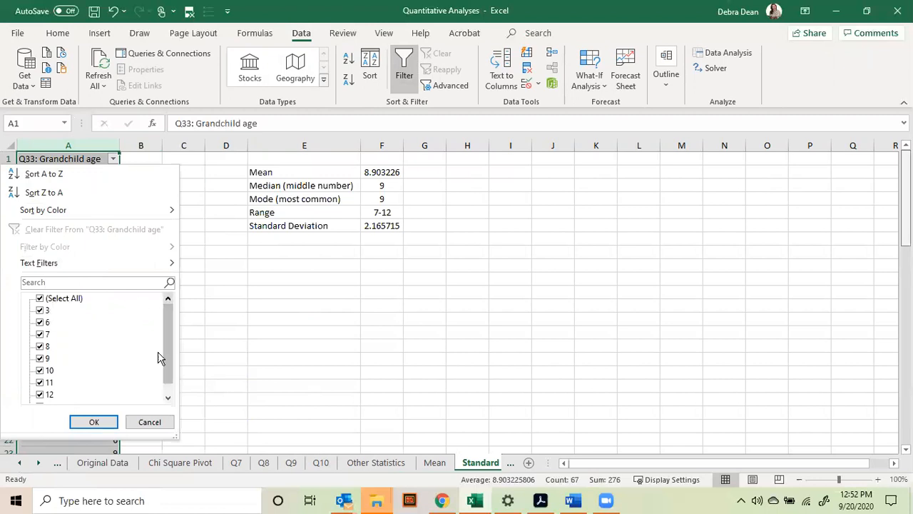
drag(170, 346, 160, 373)
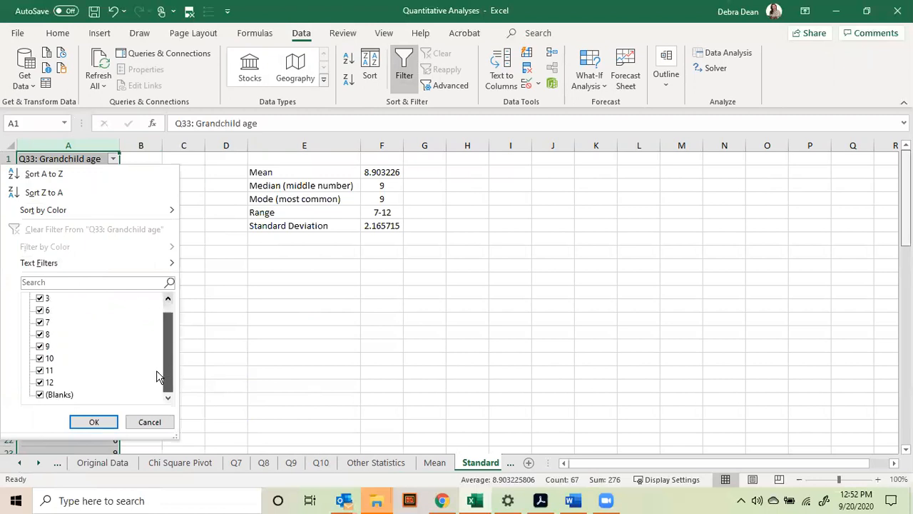
click(94, 421)
- Change the grandchild age Range in F5 to 3-12
click(386, 214)
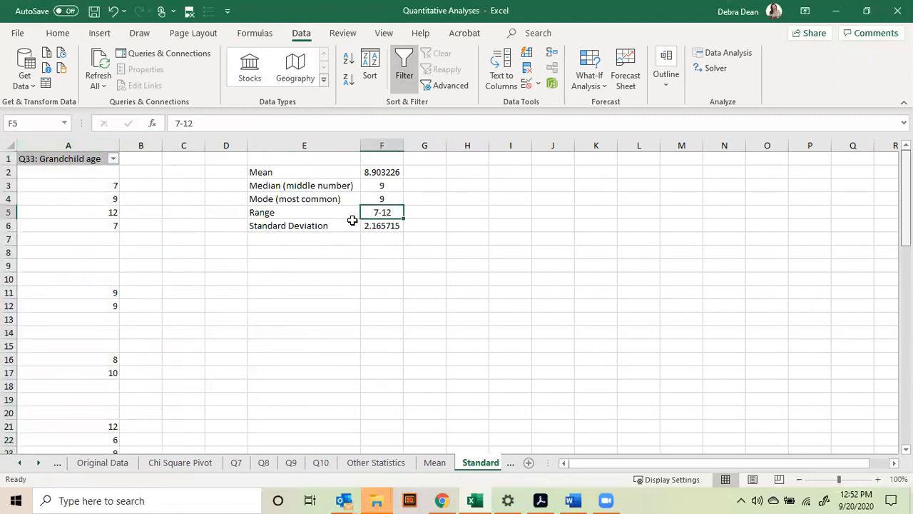
text(3-12)
key(Return)
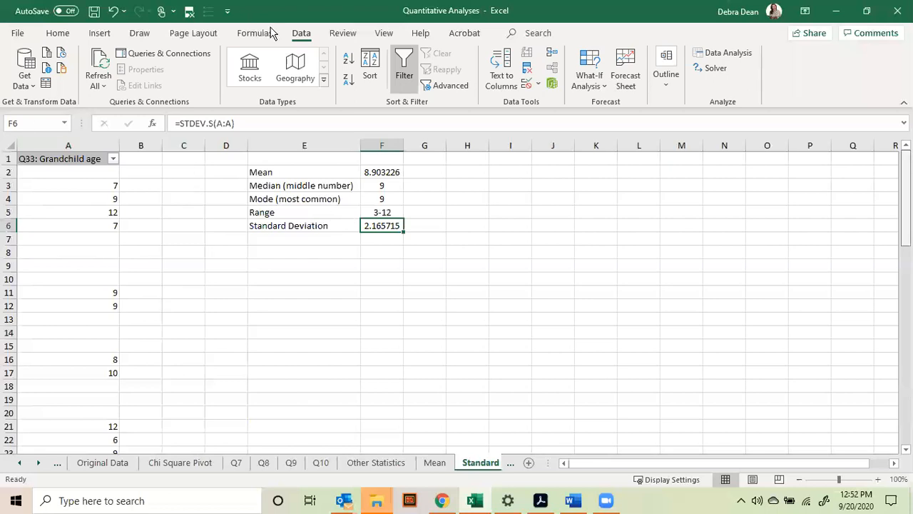
click(394, 214)
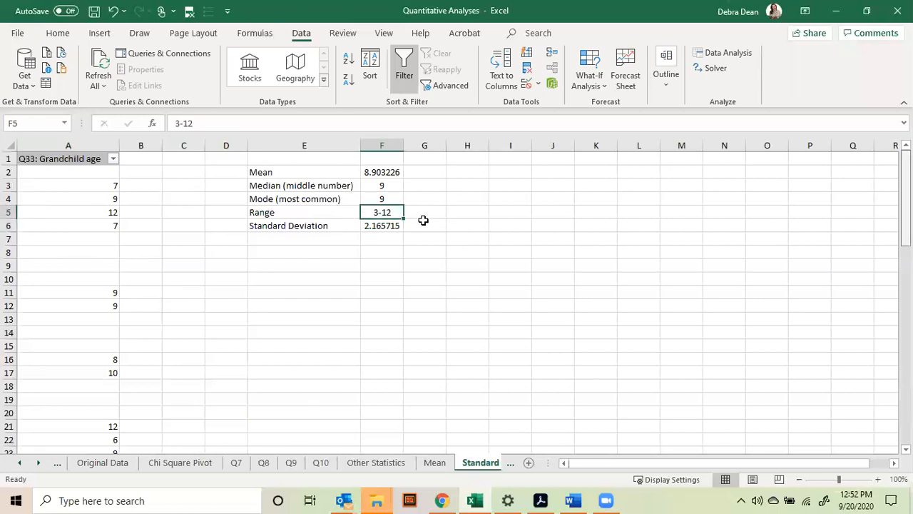
- Filter column A, Q33: Grandchild age, to show only the rows with age 3
click(113, 160)
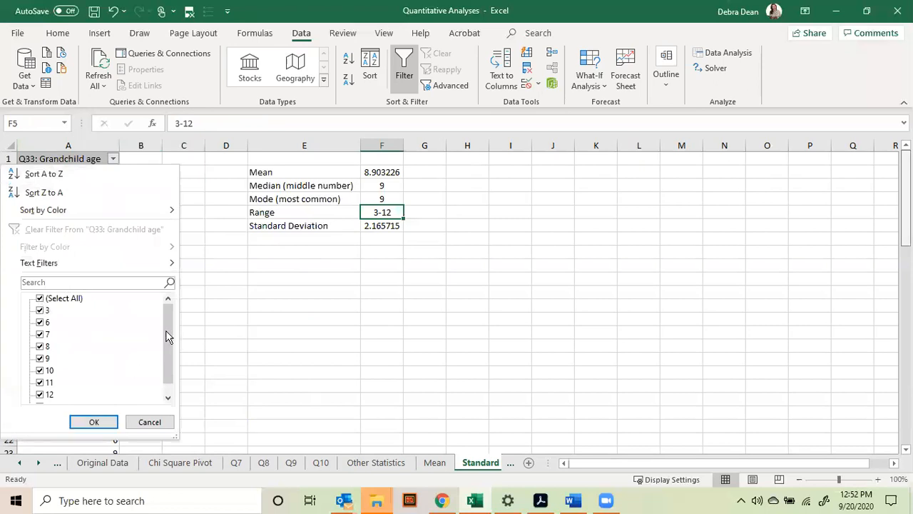
scroll(167, 336, down, 1)
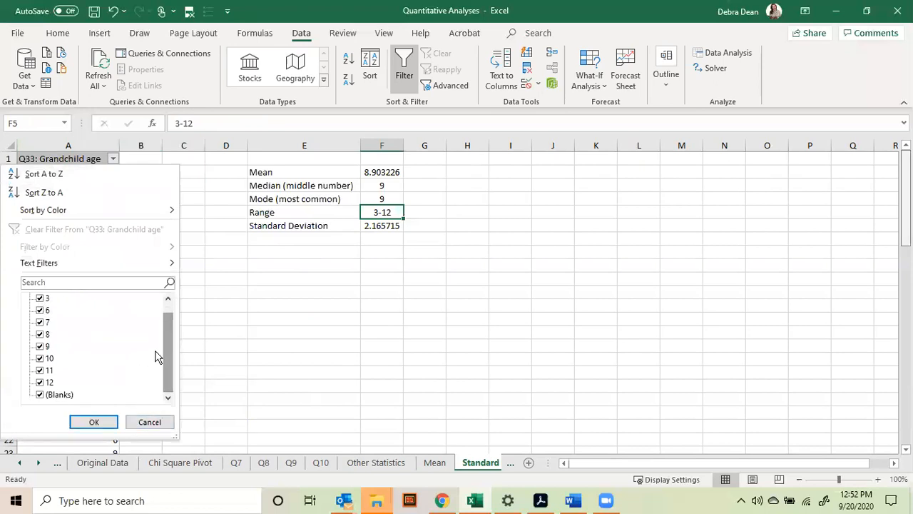
scroll(171, 336, up, 1)
click(43, 299)
click(40, 310)
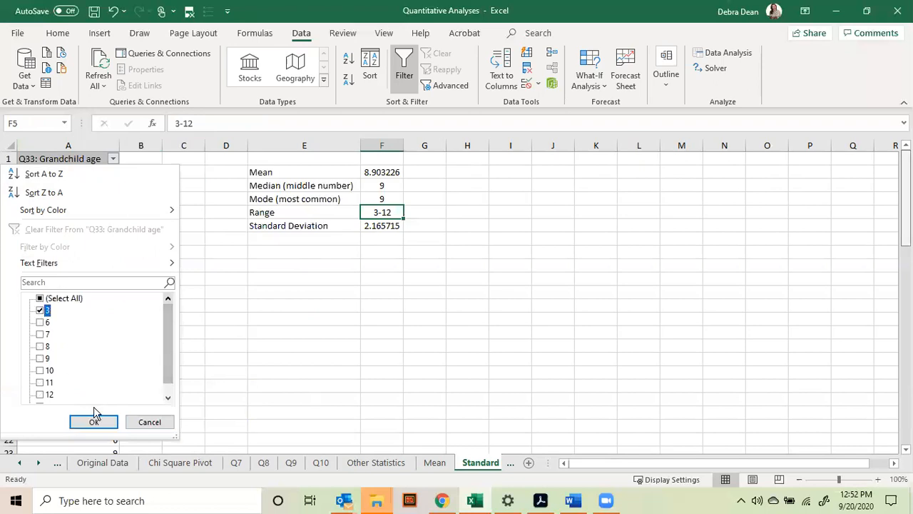
click(94, 422)
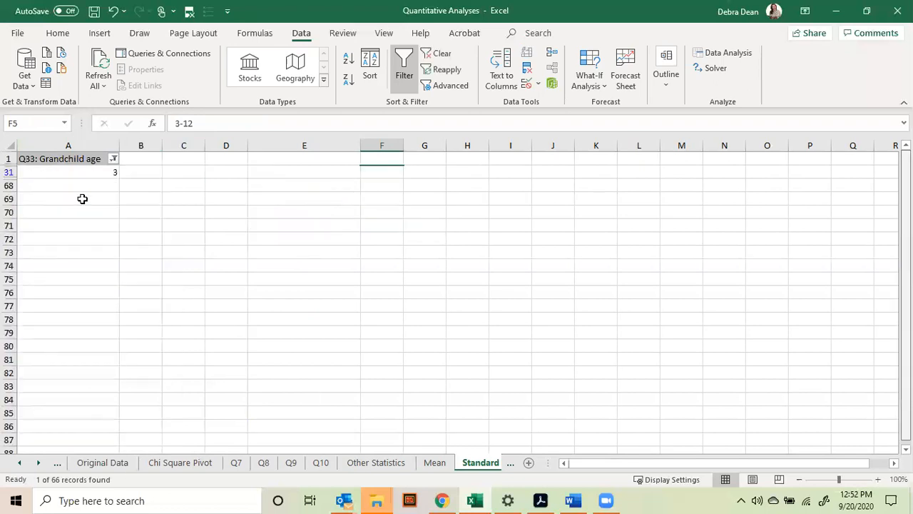
- Filter Q33: Grandchild age to only age 6, and restore the filter to include all values
click(113, 158)
click(41, 299)
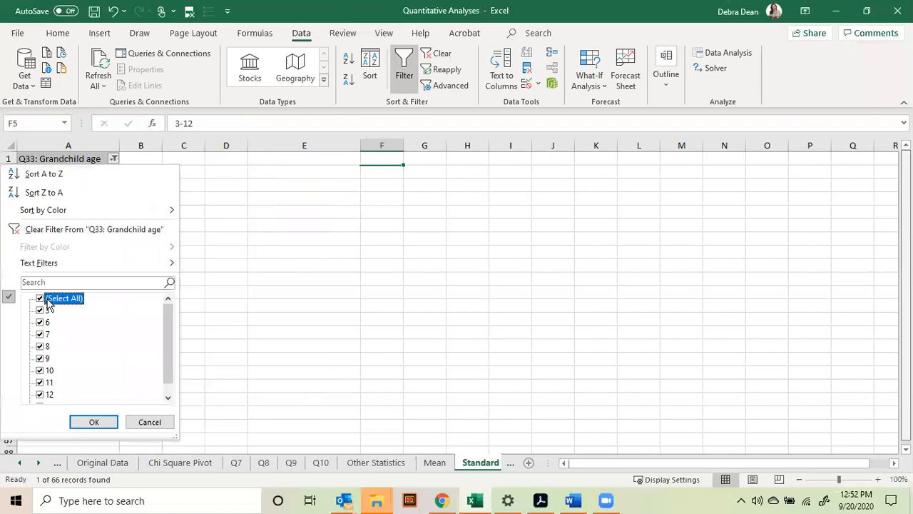
click(41, 298)
click(40, 323)
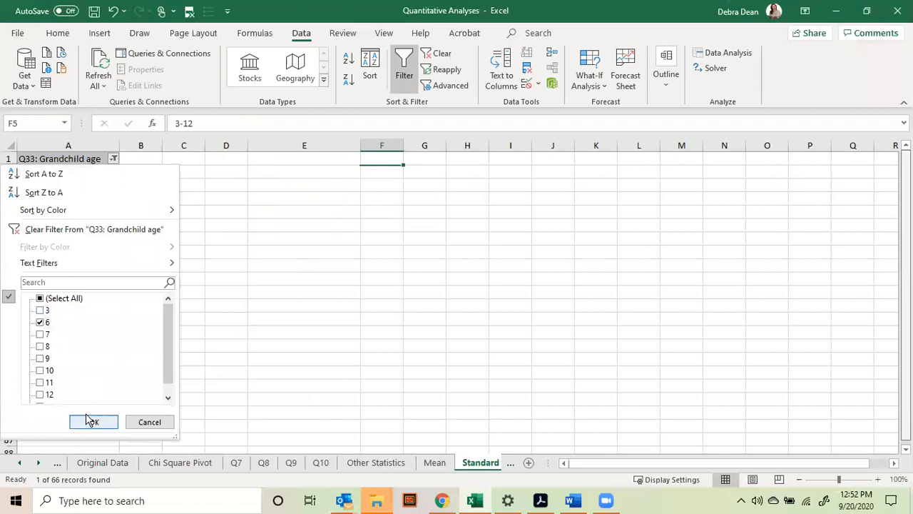
click(93, 422)
click(114, 158)
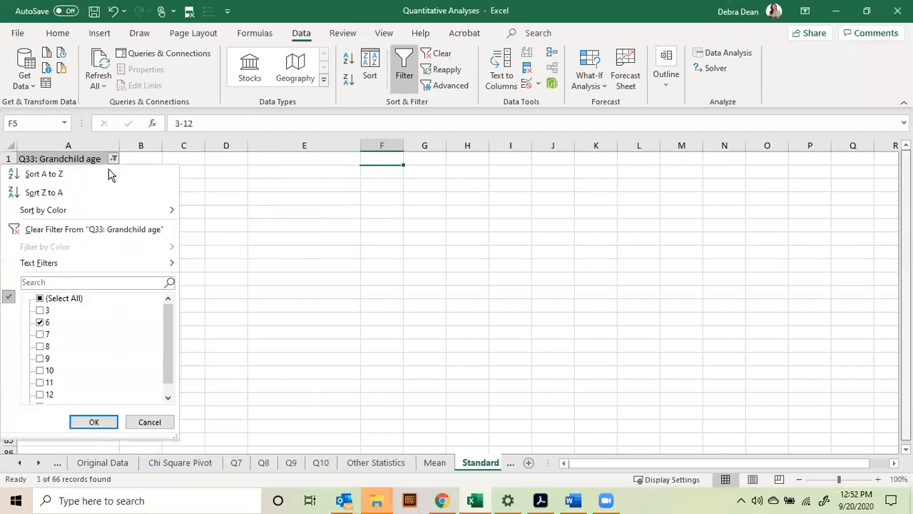
click(40, 299)
click(93, 422)
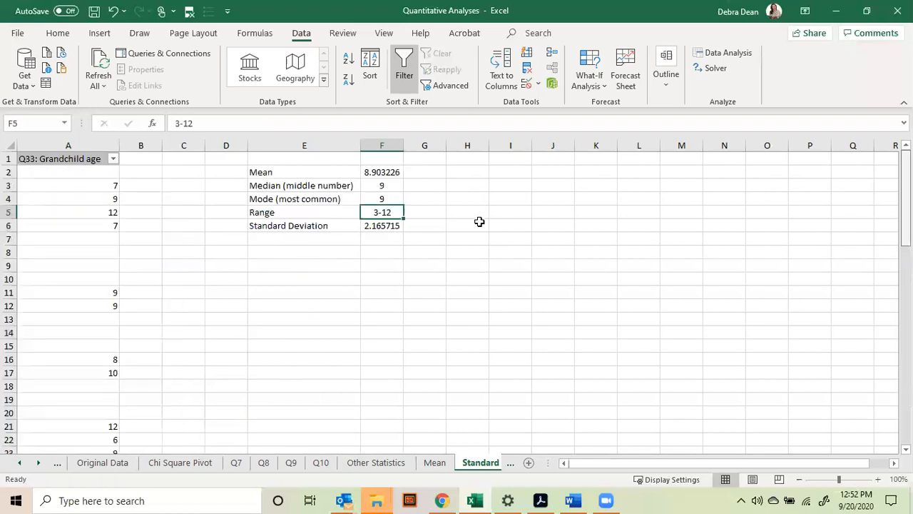
- Change the Mean label in E2 to "Mean (average)"
click(392, 172)
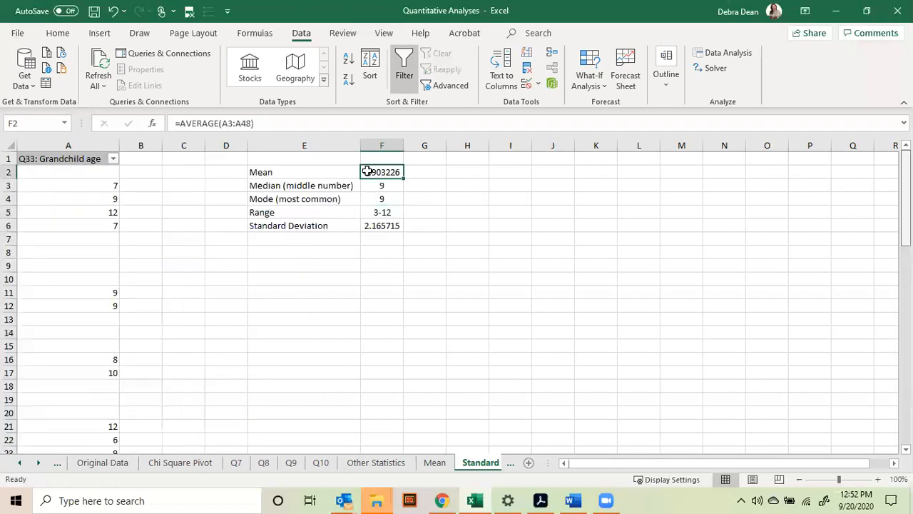
double_click(300, 171)
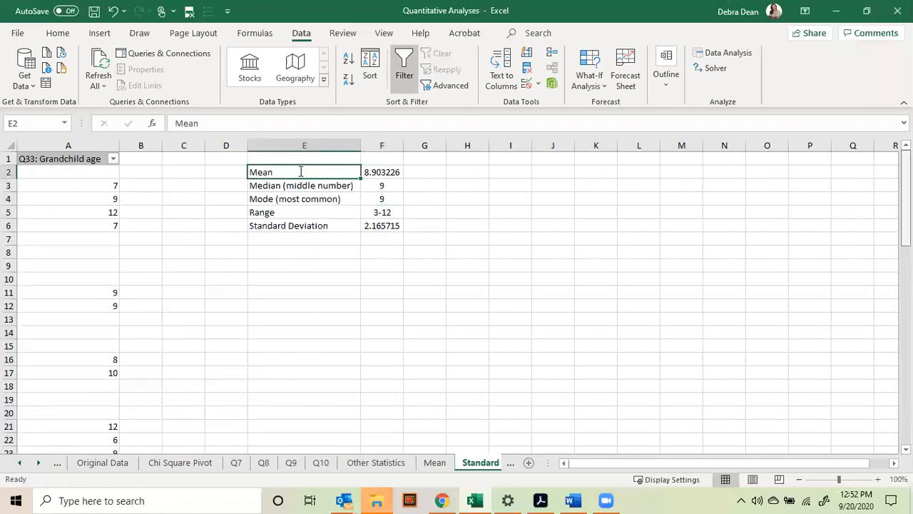
text((a)
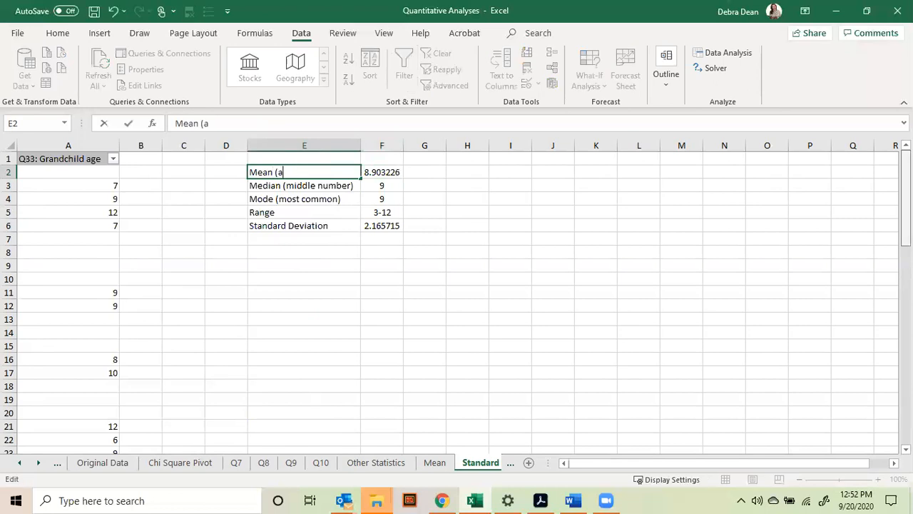
text(verage))
key(Return)
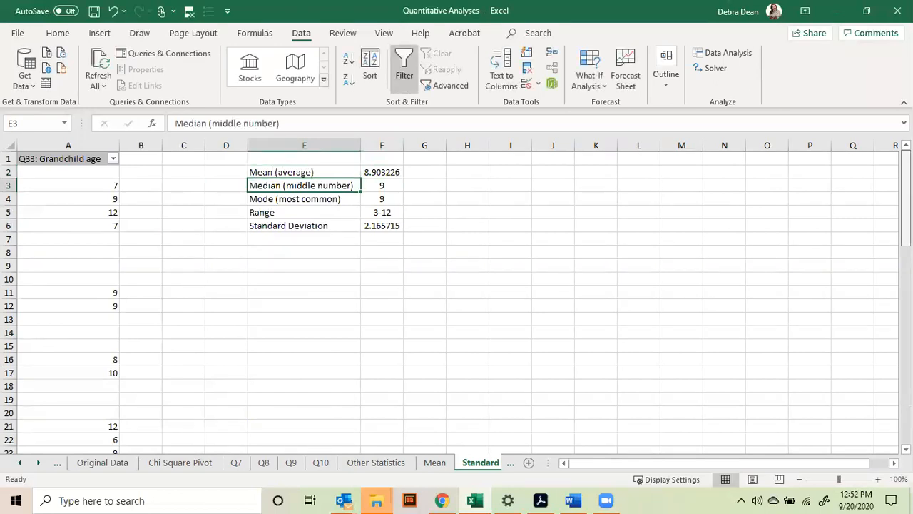
- Compare the grandchild mean formula in F2 with the grandparent age statistics on the Other Statistics and Mean sheets
click(381, 172)
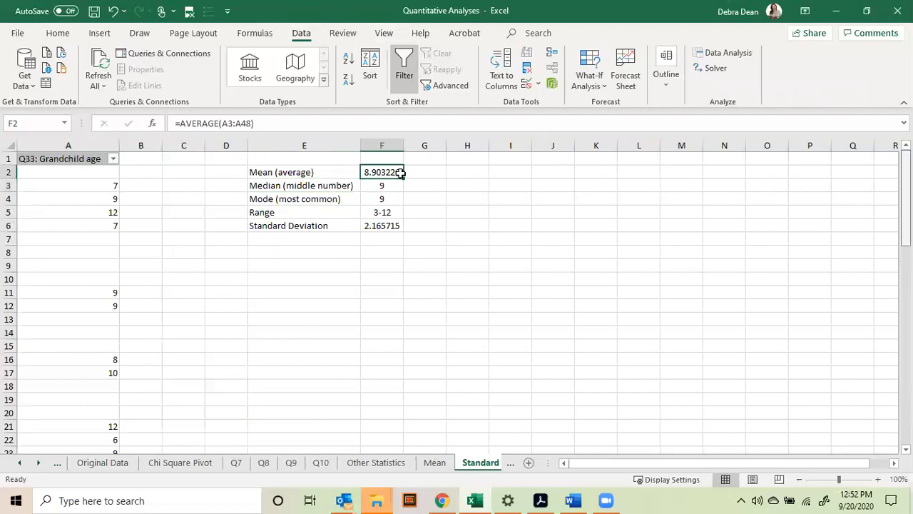
click(376, 462)
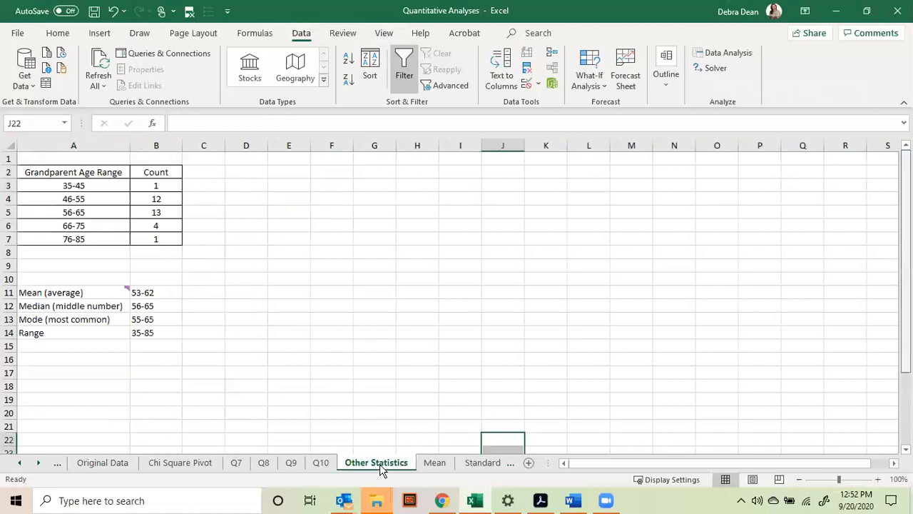
drag(149, 306, 150, 331)
click(151, 308)
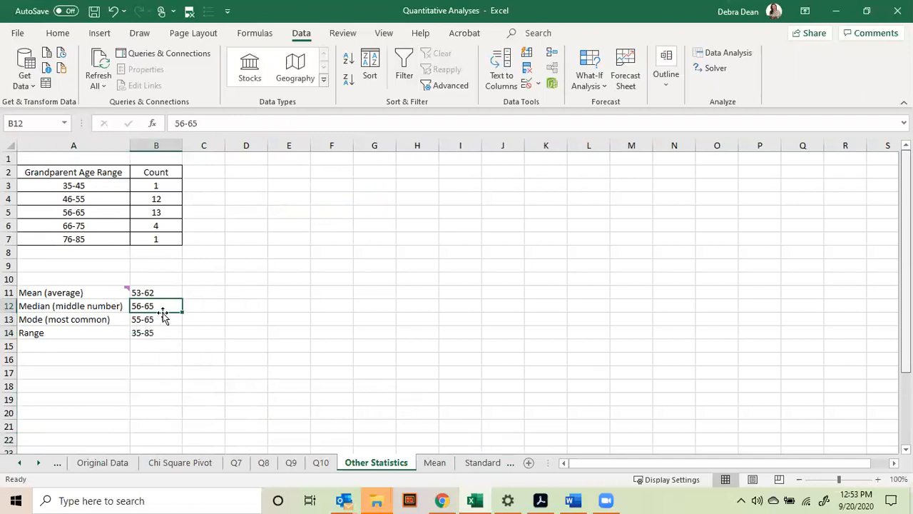
click(162, 321)
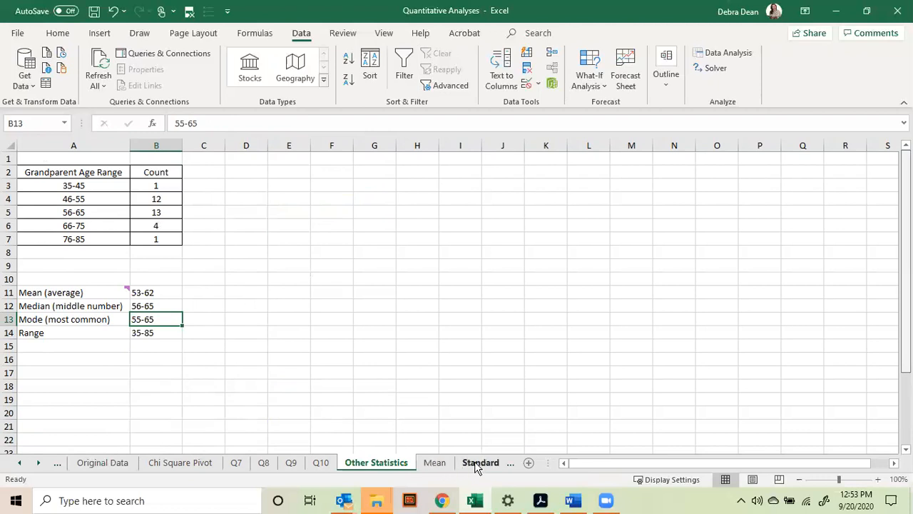
click(436, 463)
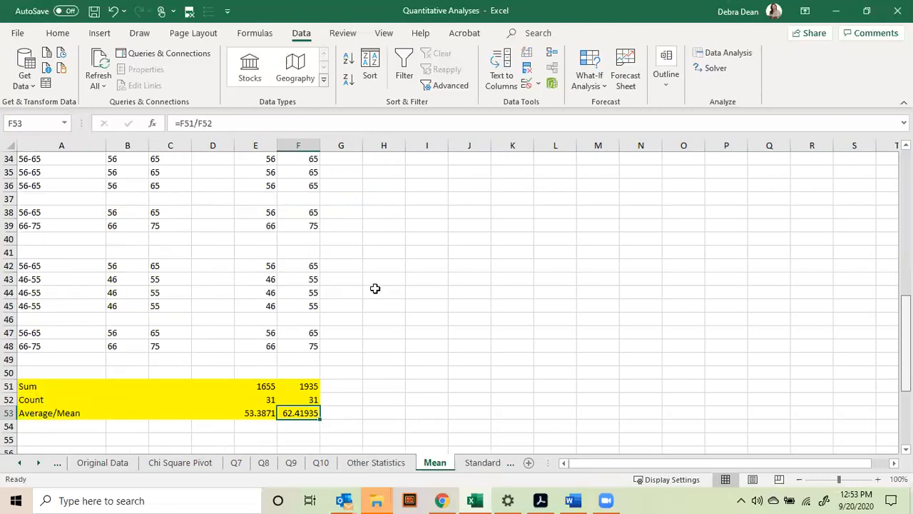
- Calculate the average of all grandchild ages in E11 of the Standard Deviation sheet, using AVERAGE on the whole column A
click(488, 464)
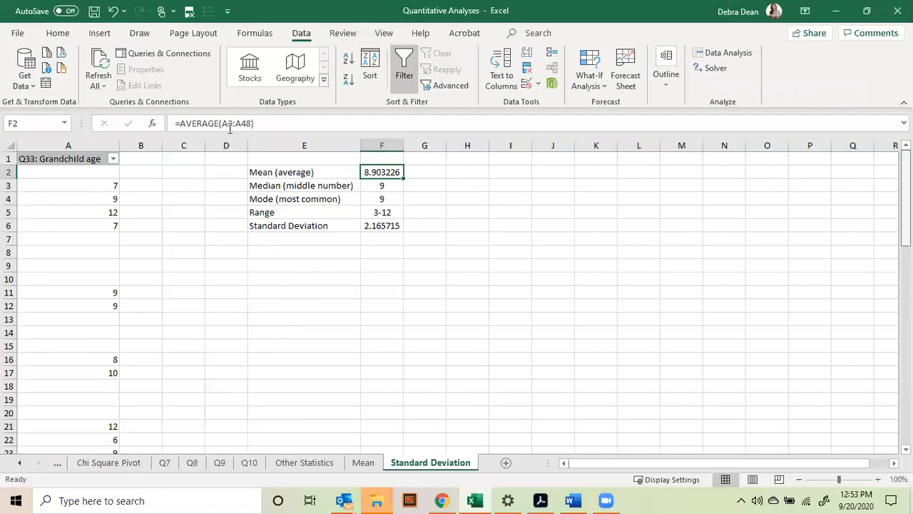
click(315, 291)
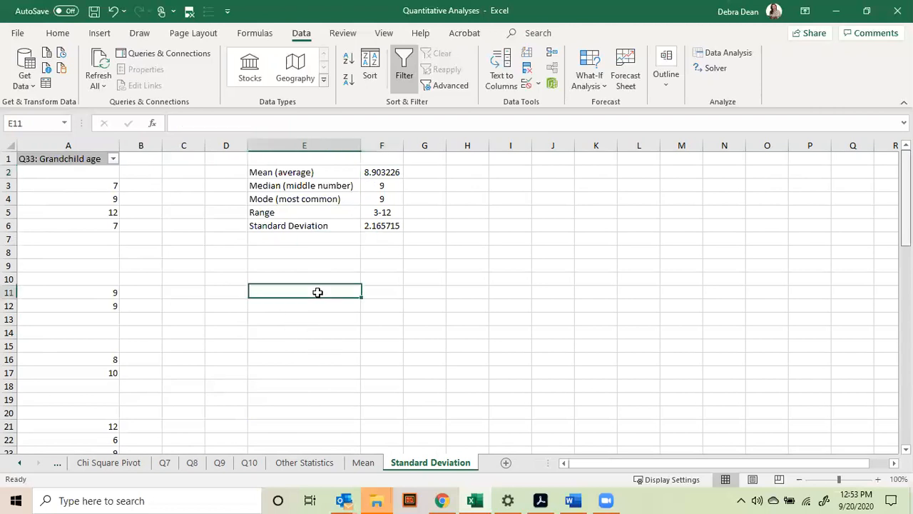
click(152, 124)
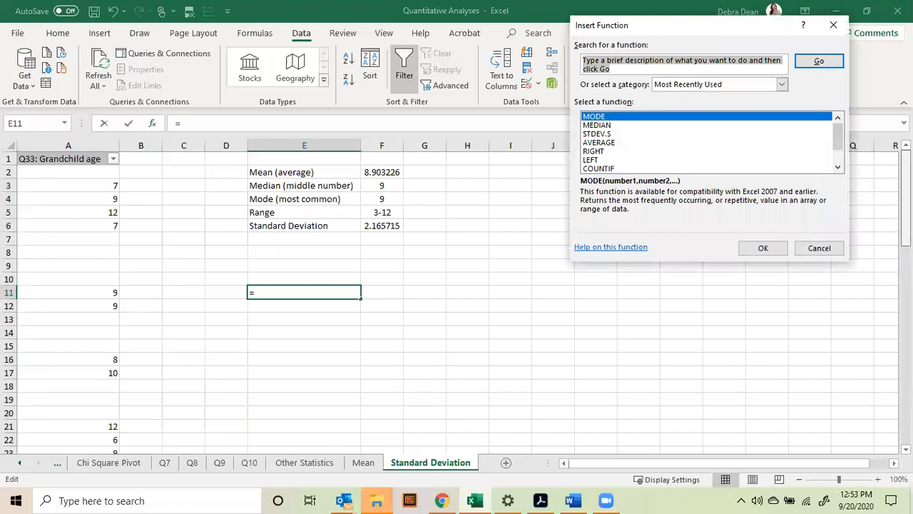
text(average)
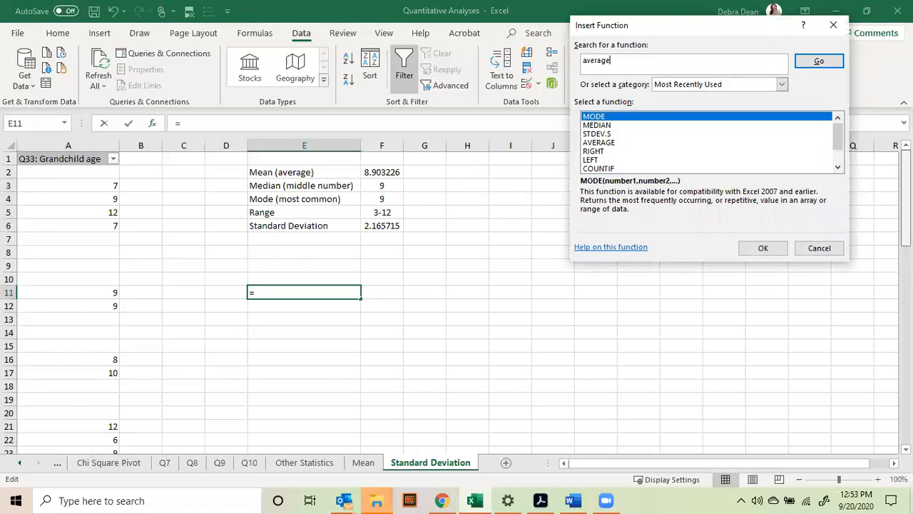
key(Return)
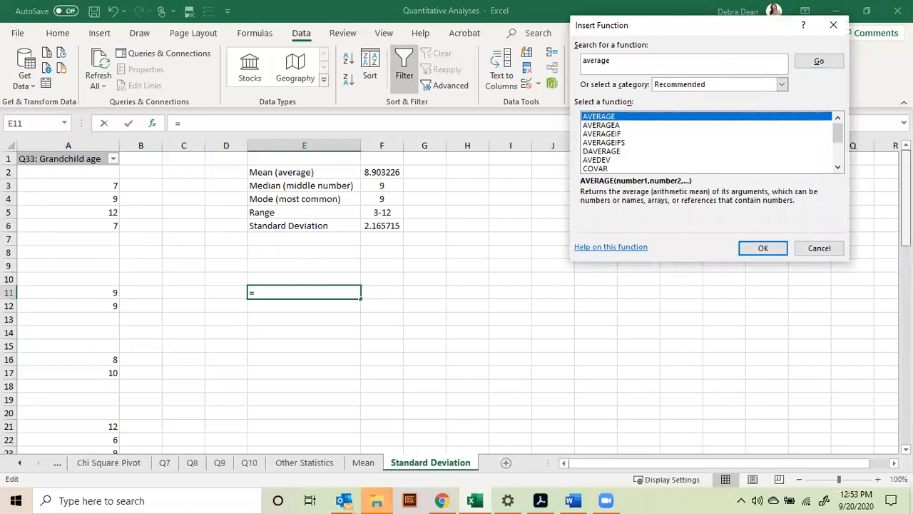
double_click(634, 120)
click(90, 143)
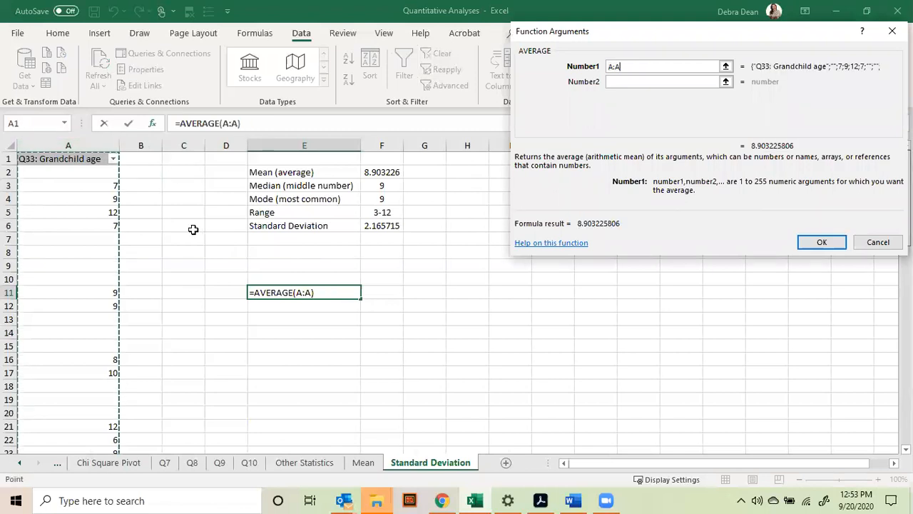
click(821, 242)
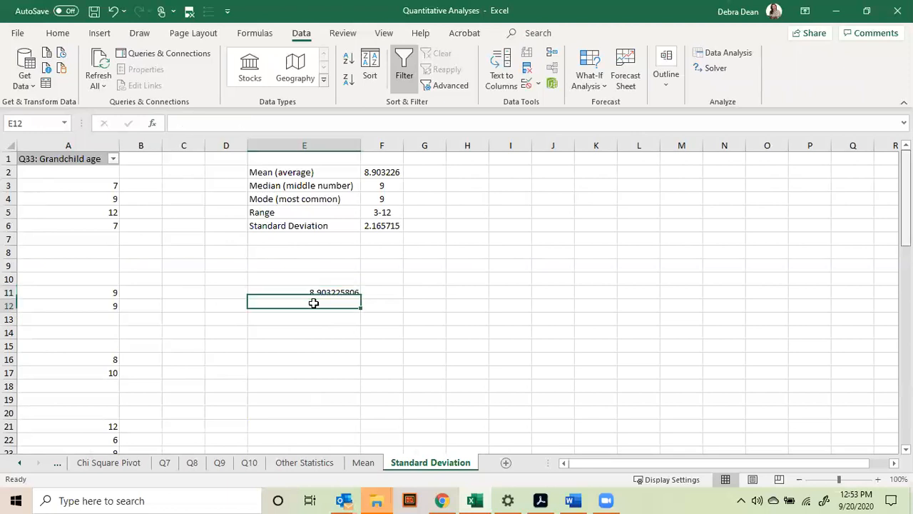
- Calculate the median of the grandchild ages in E12, using MEDIAN on the whole column A
click(293, 188)
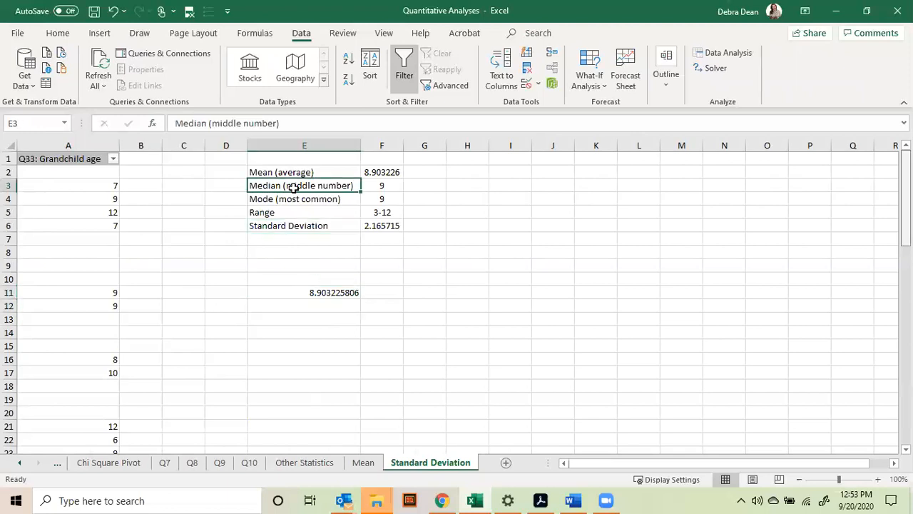
click(383, 187)
click(333, 303)
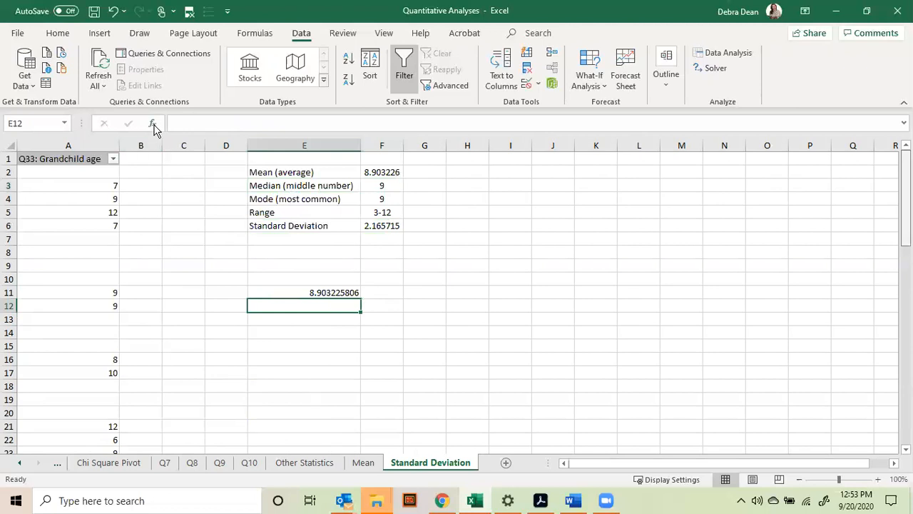
click(151, 124)
text(medi)
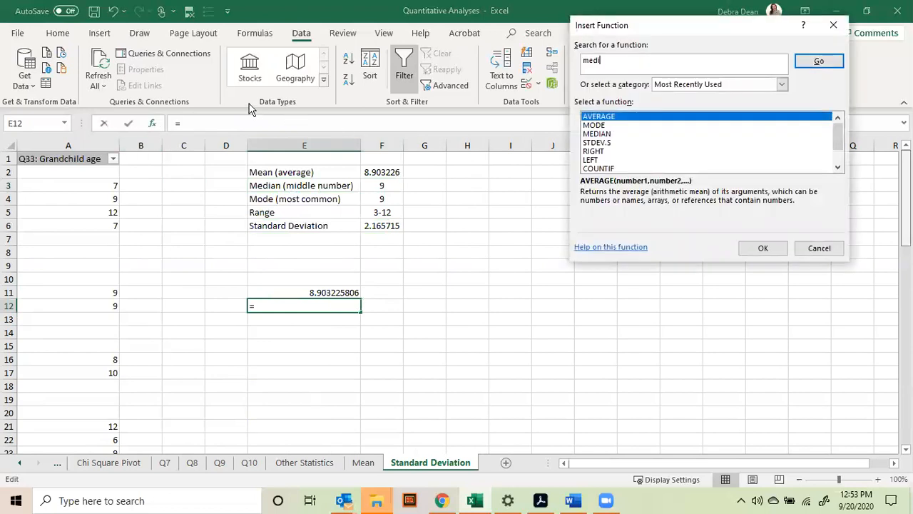
text(a)
key(Return)
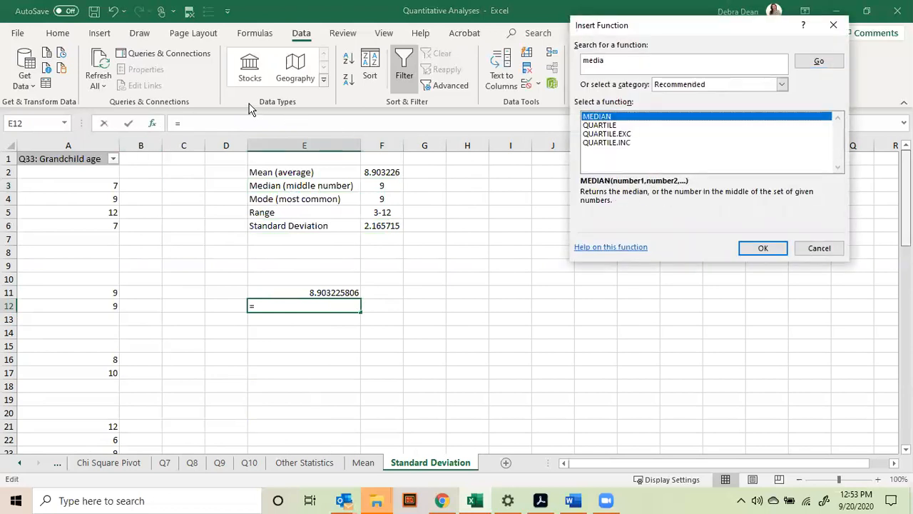
double_click(640, 120)
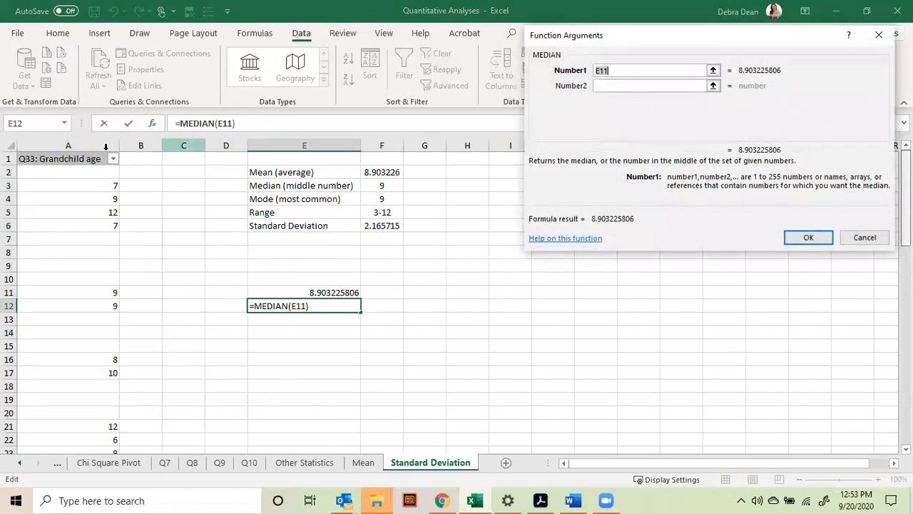
click(81, 146)
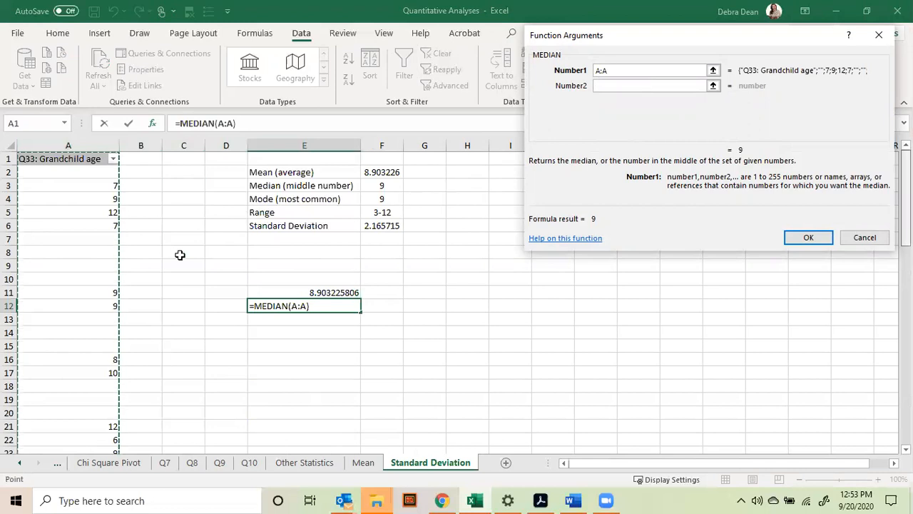
click(808, 236)
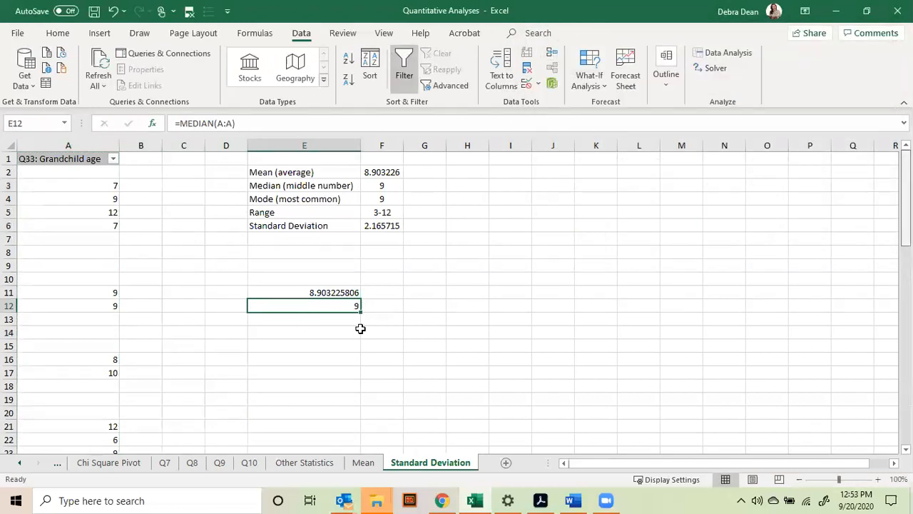
- Calculate the mode of the grandchild ages in E13, using MODE on the whole column A
click(322, 321)
click(151, 123)
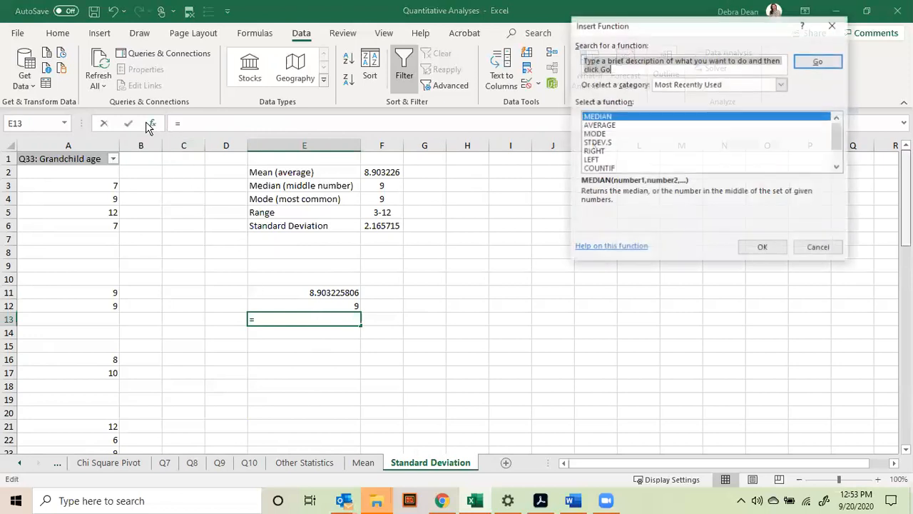
text(mode)
key(Return)
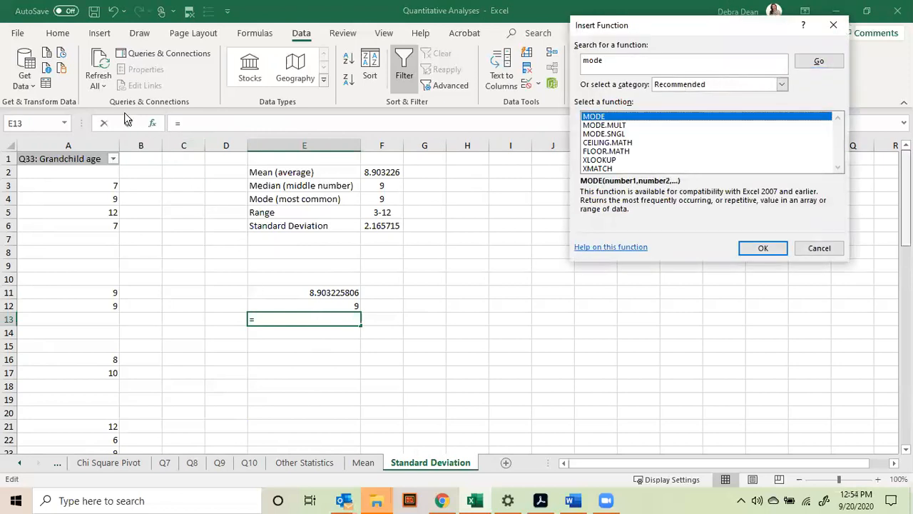
double_click(623, 118)
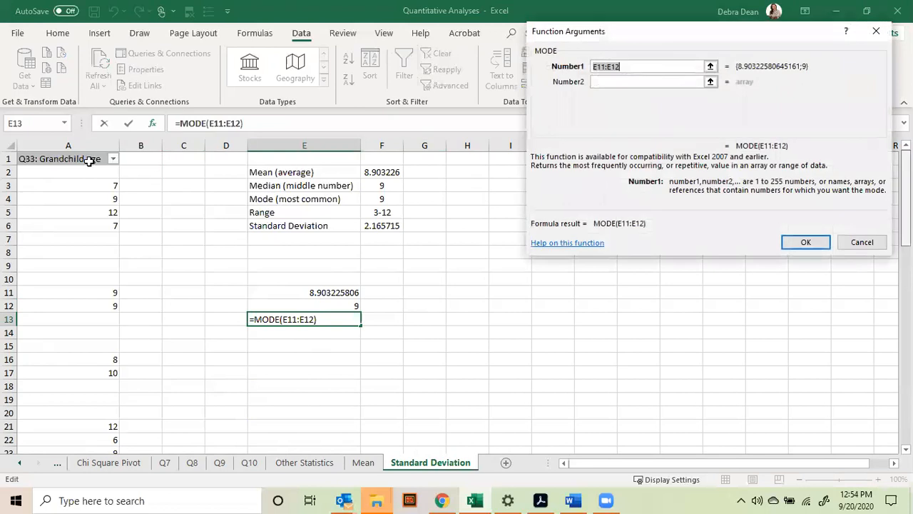
click(73, 140)
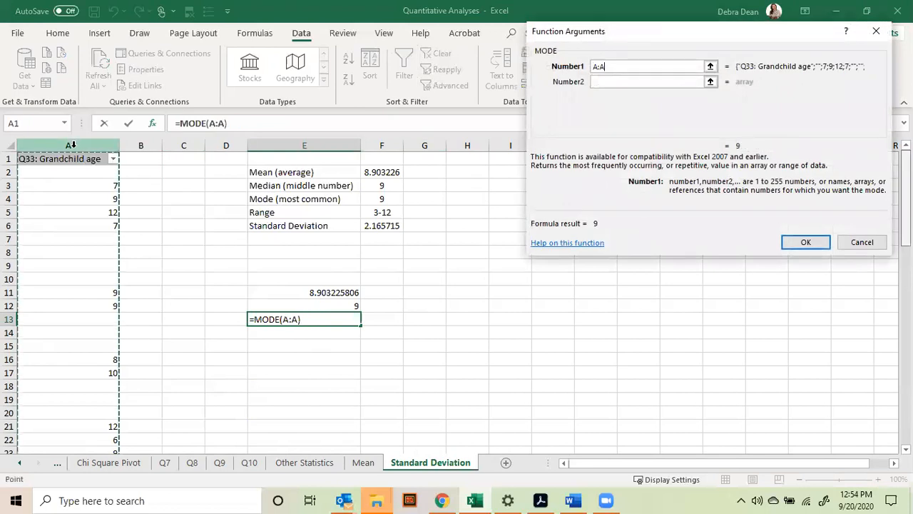
key(Return)
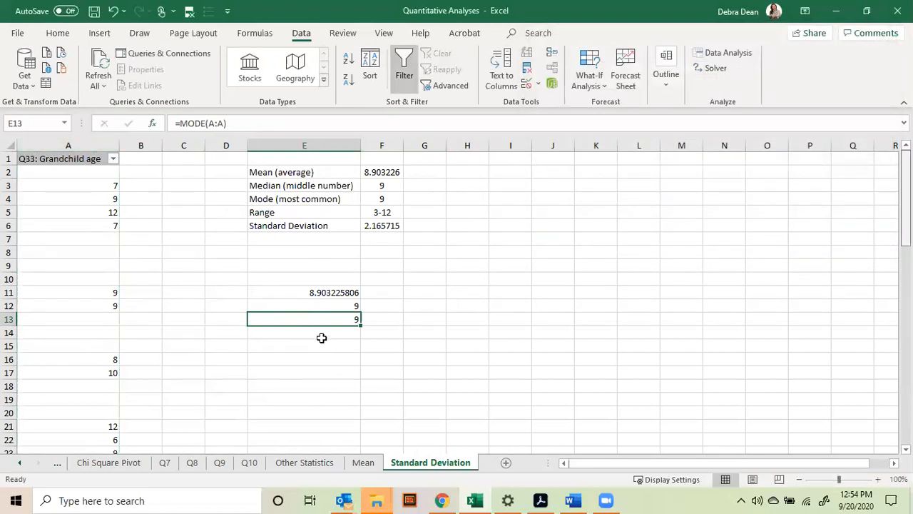
- Check the Range entry in F5 against the age values listed in the Grandchild age column's filter
click(374, 210)
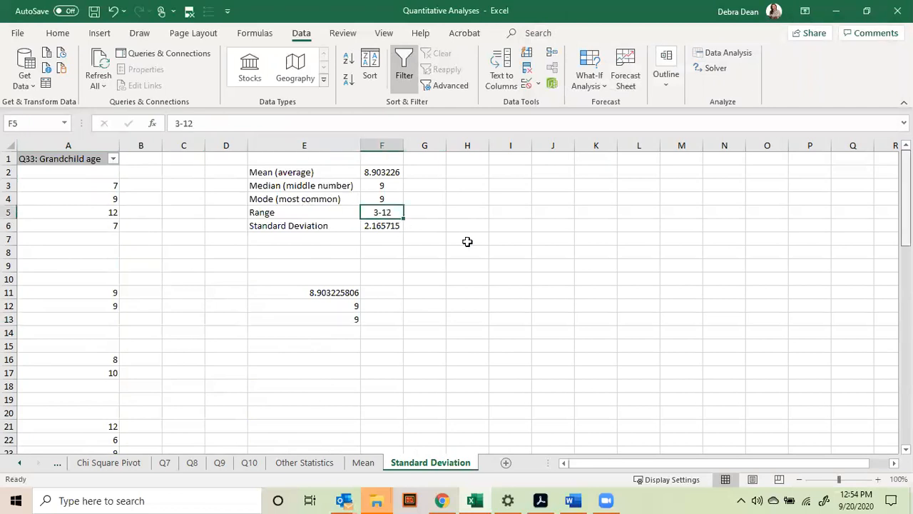
click(113, 161)
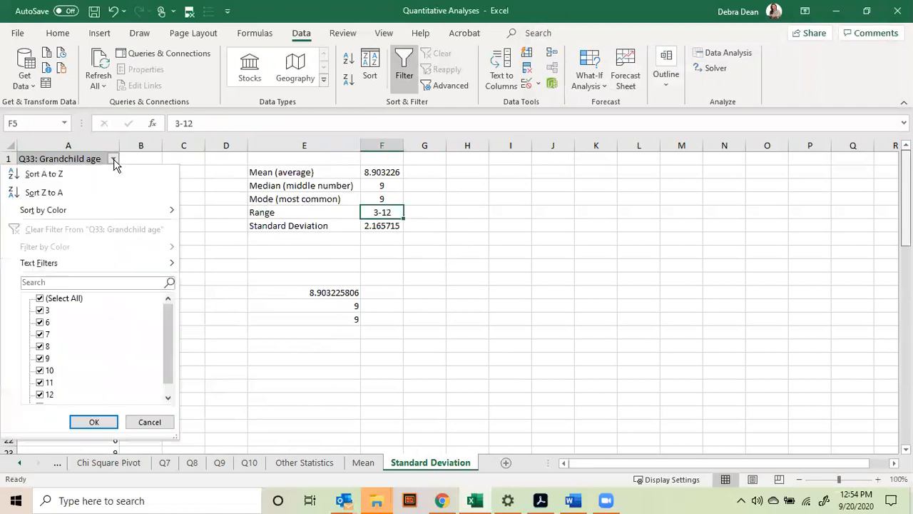
click(231, 189)
- Clear the trial mean, median and mode calculations from E11:E14
click(334, 226)
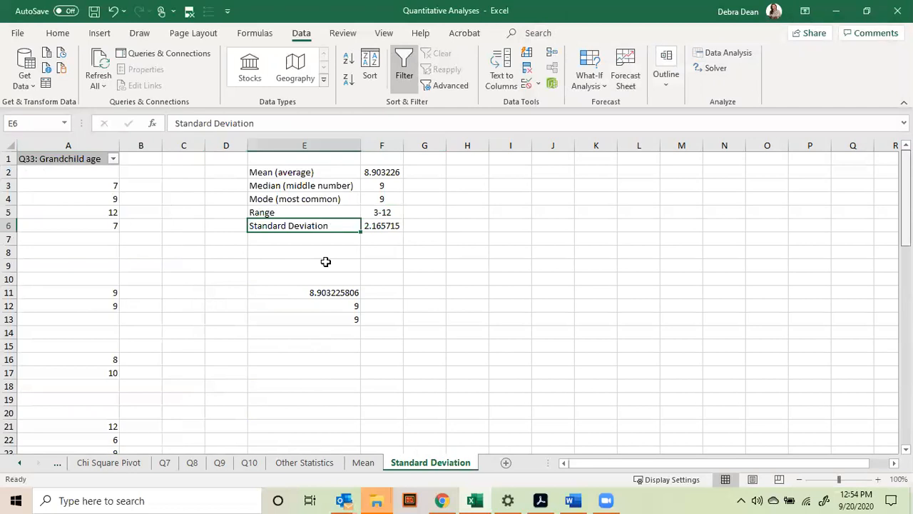
drag(325, 293, 332, 329)
key(Delete)
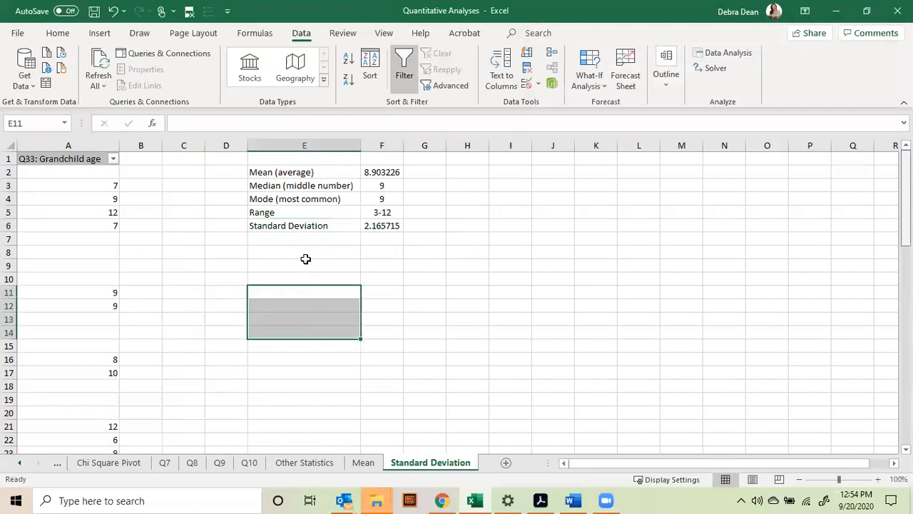
- Start inserting a function in E8 and search the available functions for "standard deviation"
click(393, 226)
click(300, 251)
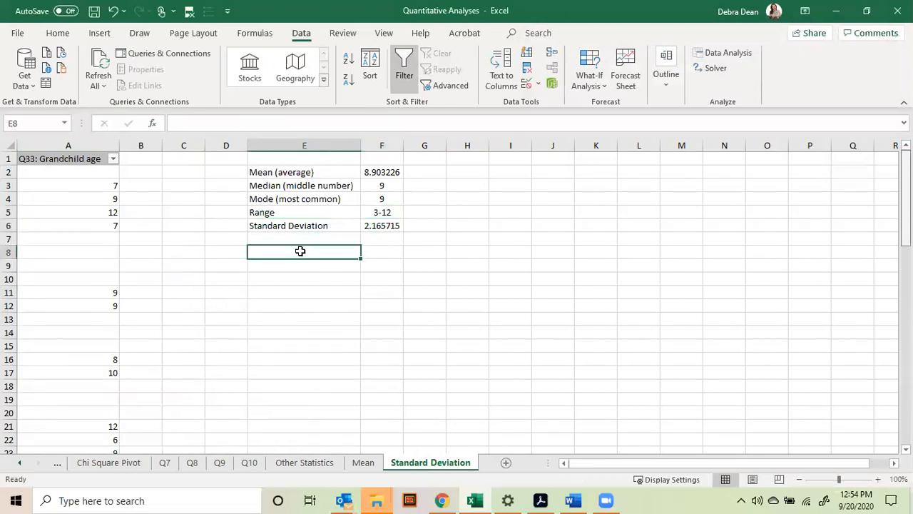
click(153, 125)
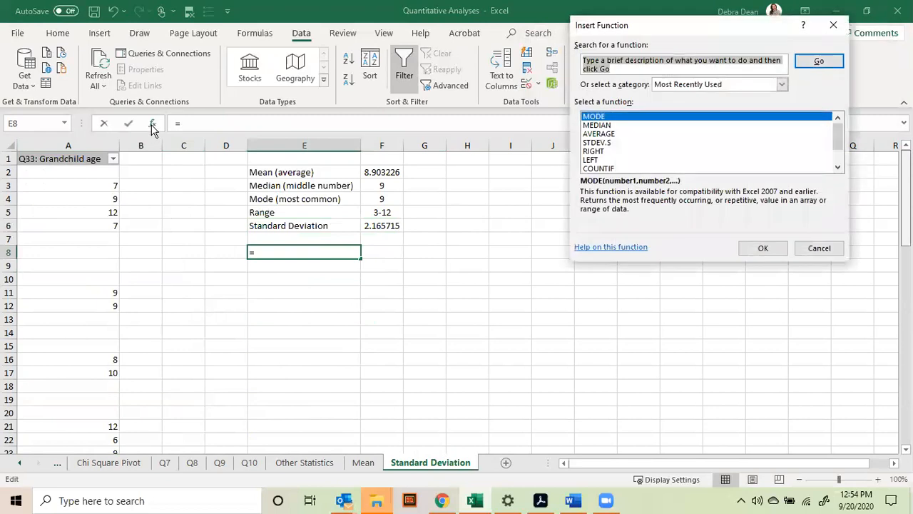
text(standard deviation)
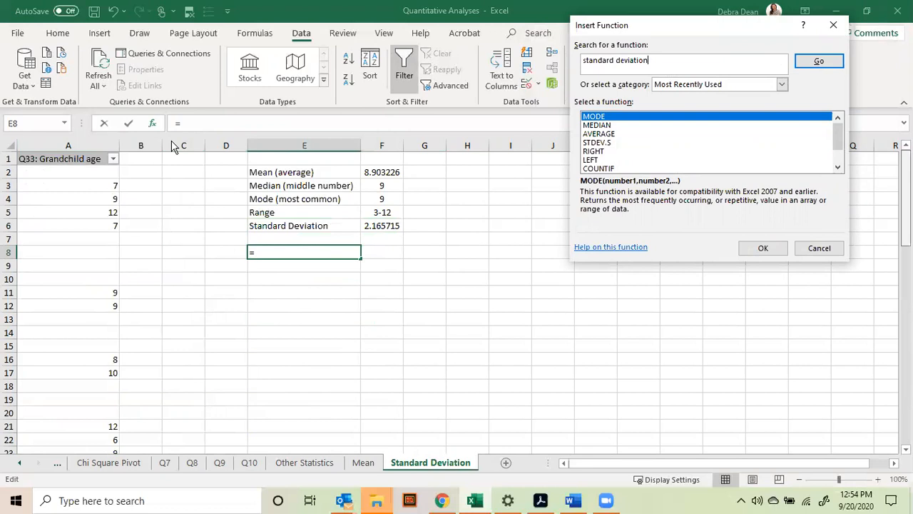
key(Return)
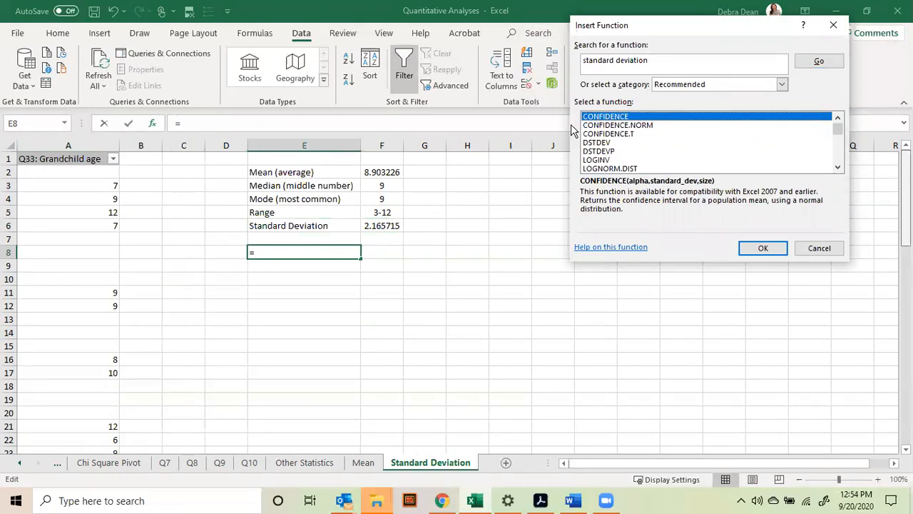
click(617, 60)
key(BackSpace)
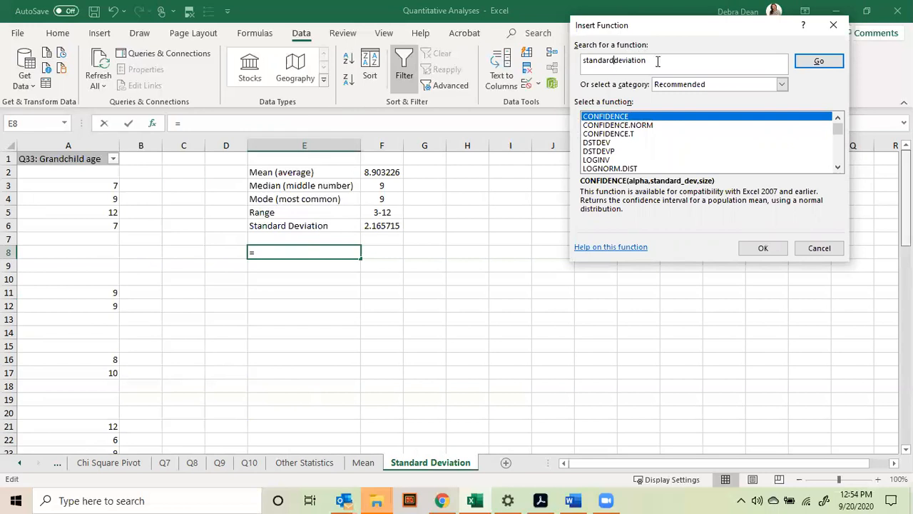
key(Return)
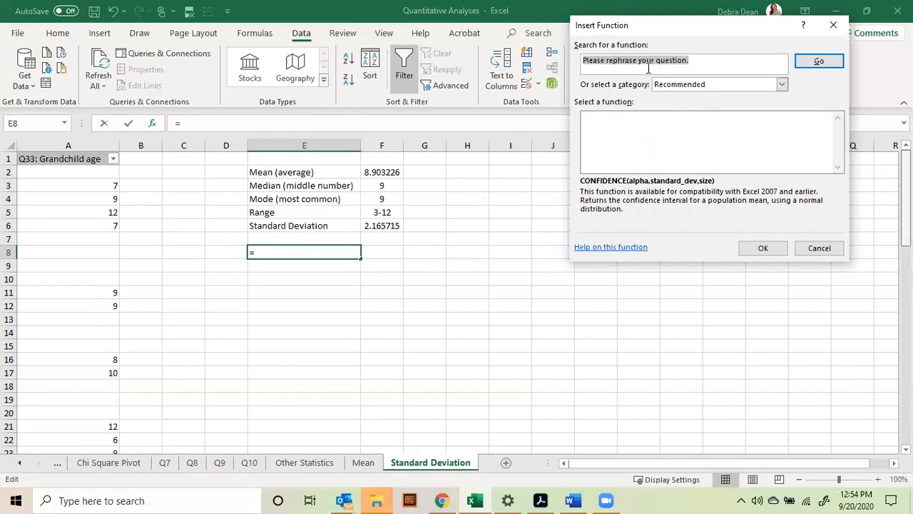
- Search the available functions for the abbreviations "stddev" and "stdev"
text(stdd)
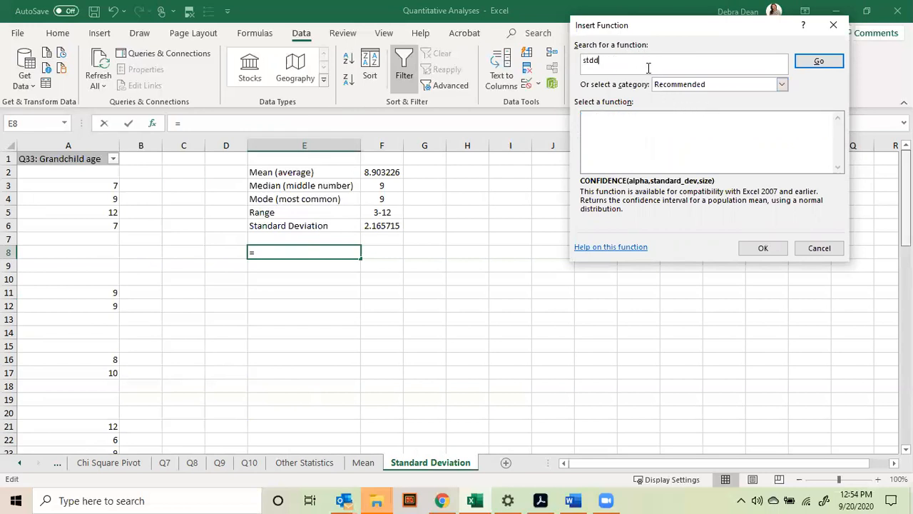
text(ev)
key(Return)
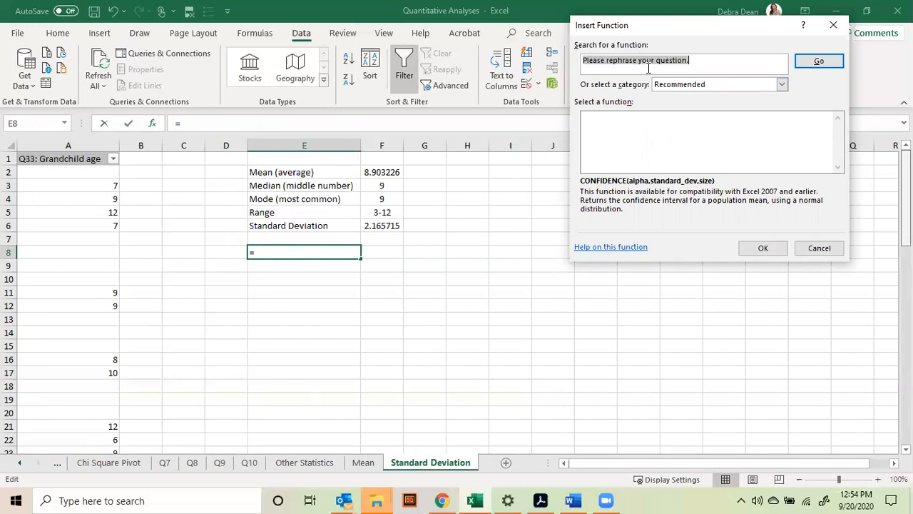
text(stdev)
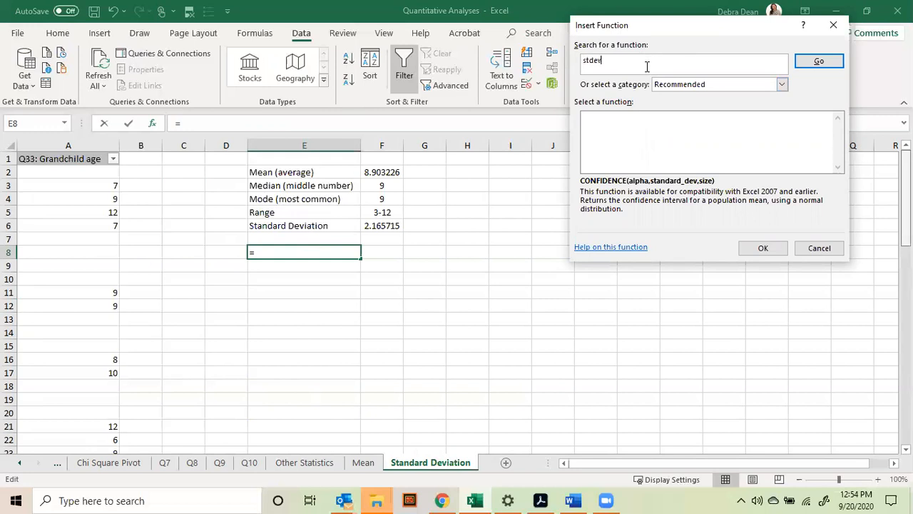
key(Return)
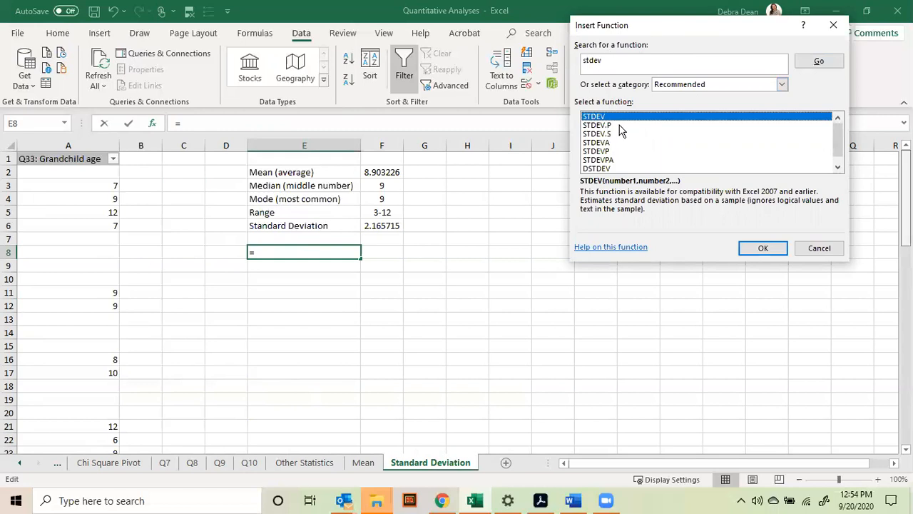
- Compare the STDEV and STDEV.S descriptions and calculate the grandchild ages' standard deviation in E8, using STDEV.S on the whole column A
drag(611, 36, 436, 90)
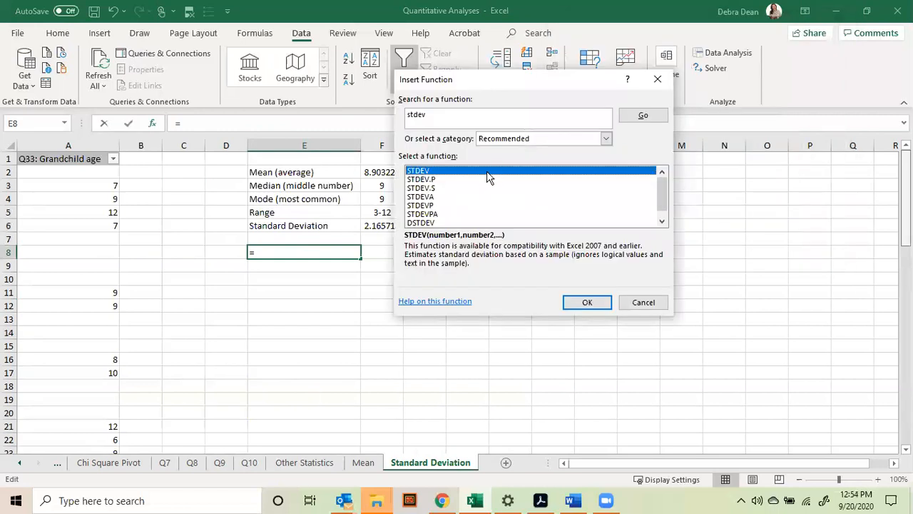
click(430, 189)
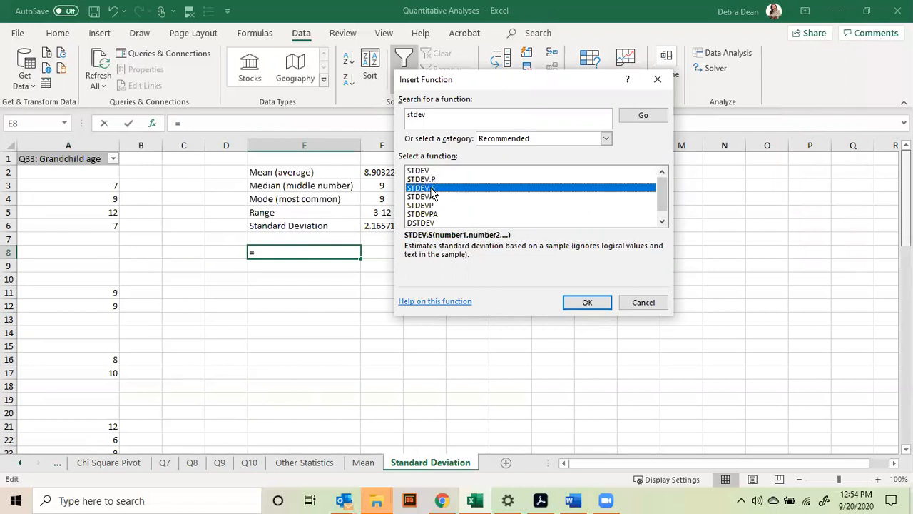
click(432, 172)
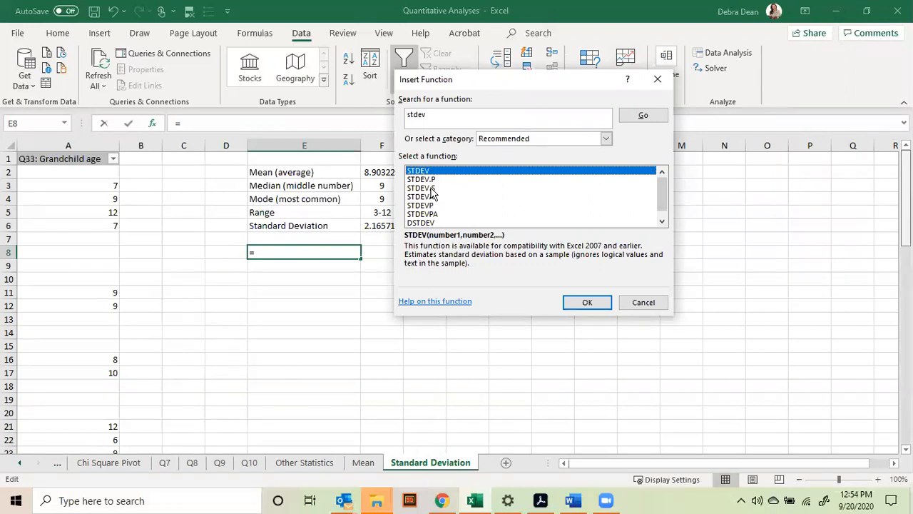
click(431, 189)
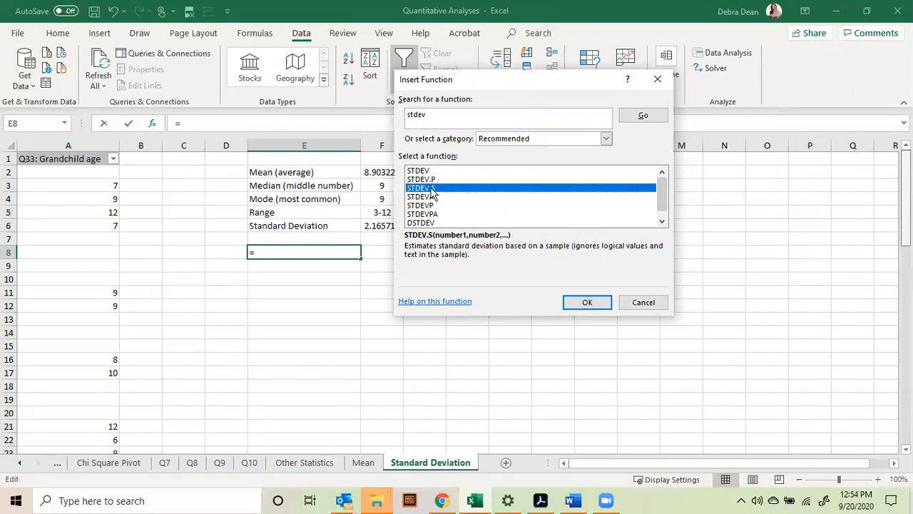
click(581, 303)
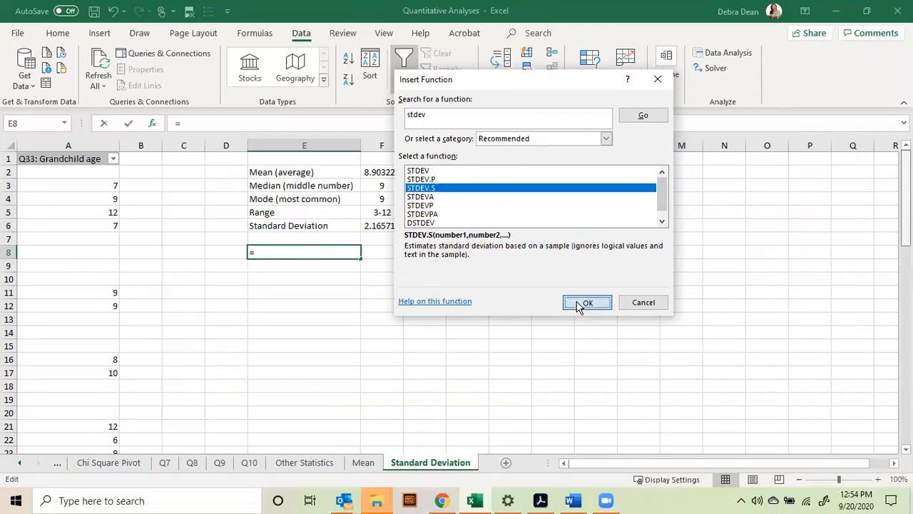
click(76, 146)
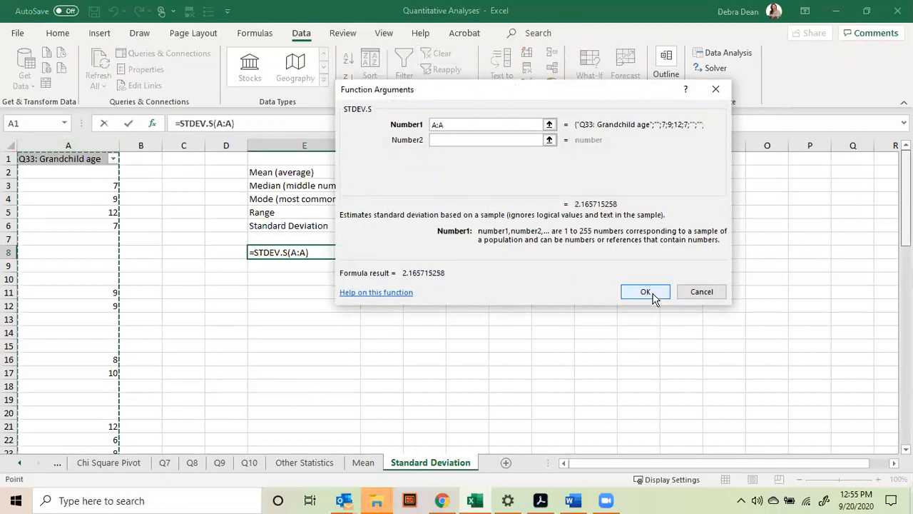
click(645, 292)
- Clear the trial standard deviation calculation from E8
click(303, 268)
click(308, 250)
key(Delete)
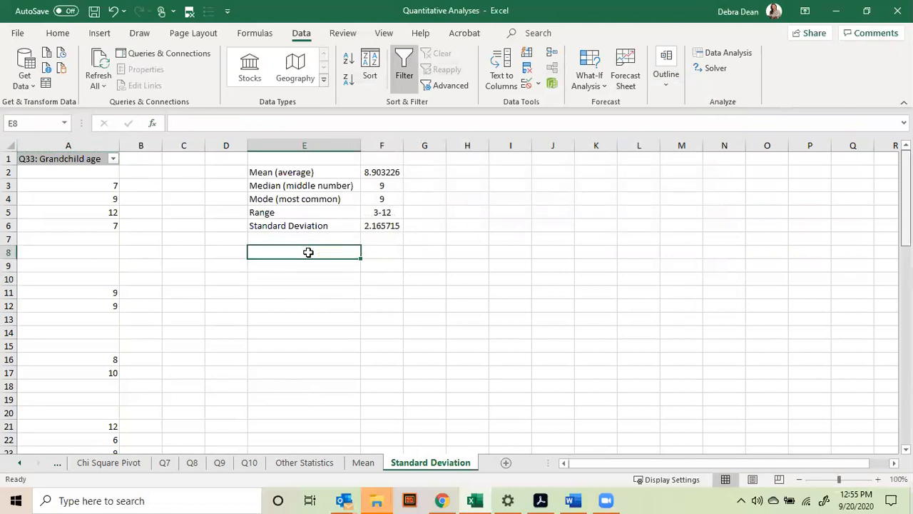